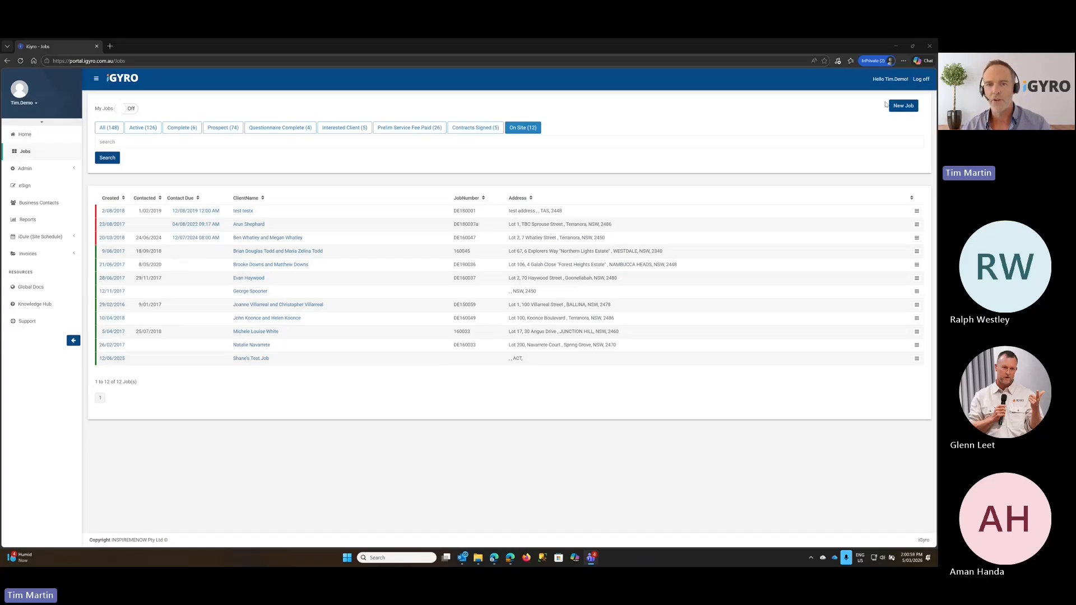
# Open the site schedule of the third job in the On Site jobs list.
pyautogui.click(283, 240)
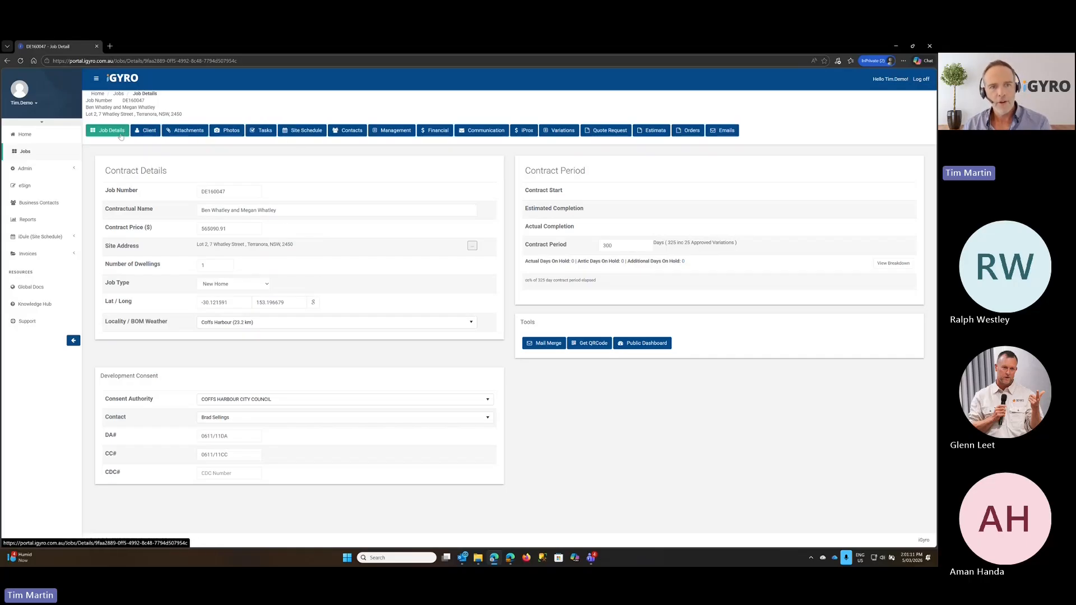
pyautogui.click(303, 131)
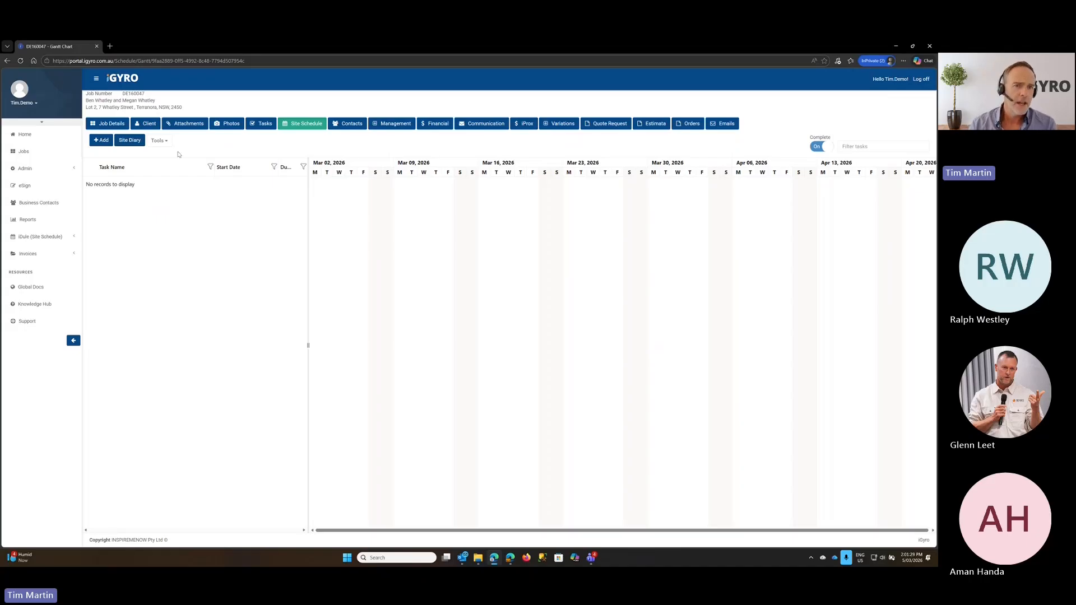
pyautogui.click(103, 141)
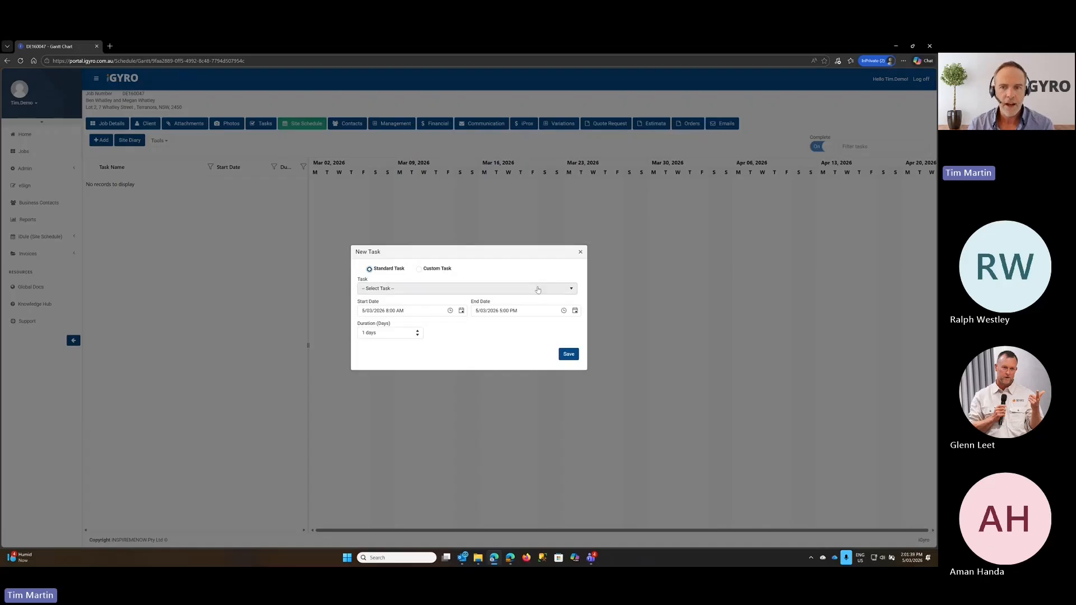
pyautogui.click(581, 252)
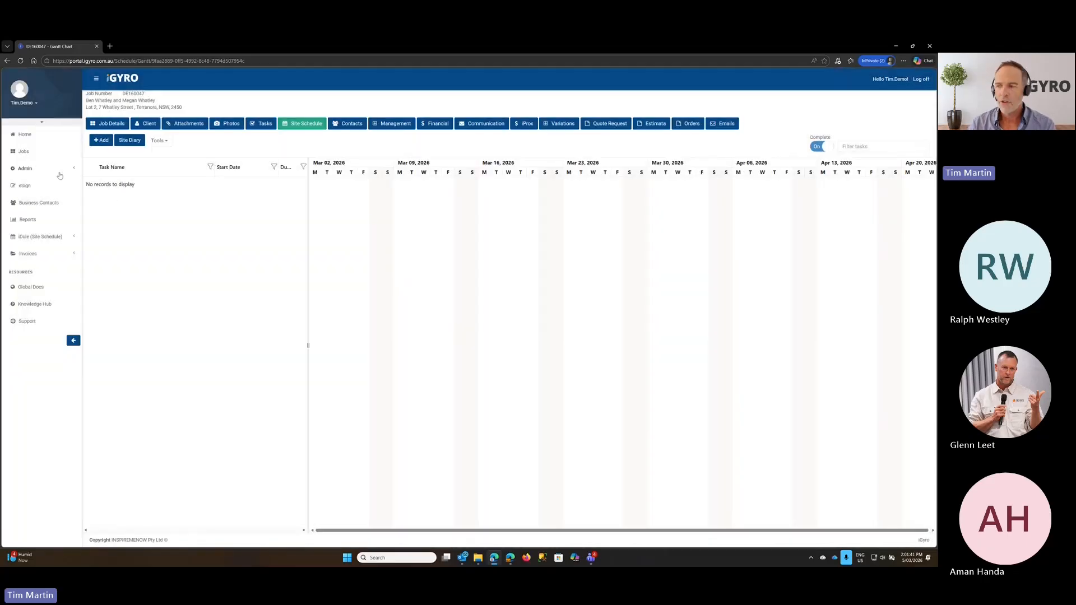
pyautogui.click(19, 170)
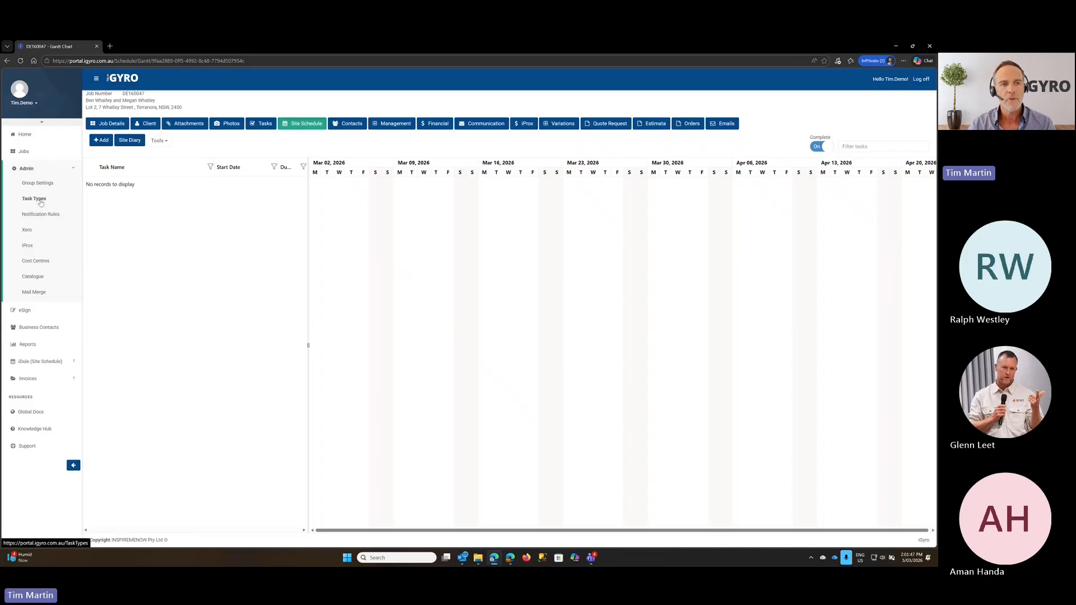
pyautogui.click(34, 168)
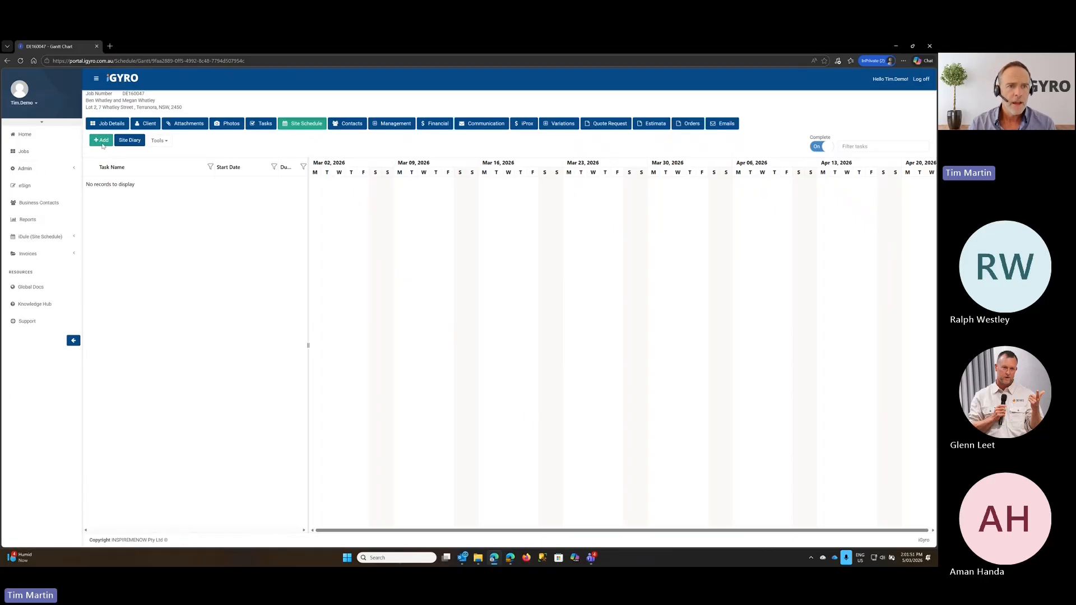
# Add the standard task SLAB DOWN to the site schedule, starting 5/03/2026 with a duration of 4 days.
pyautogui.click(102, 141)
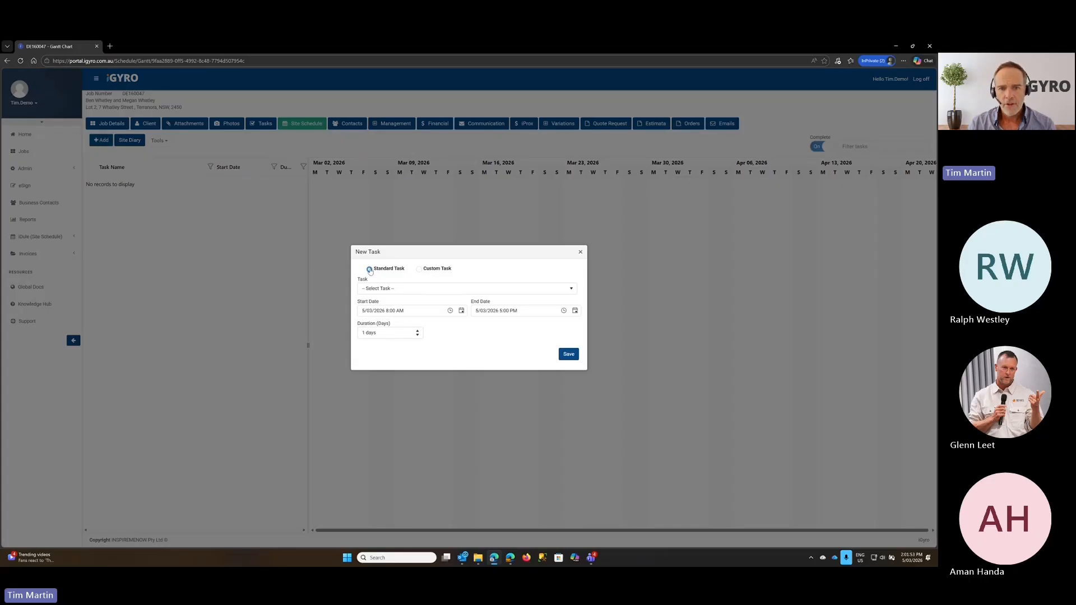
pyautogui.click(414, 290)
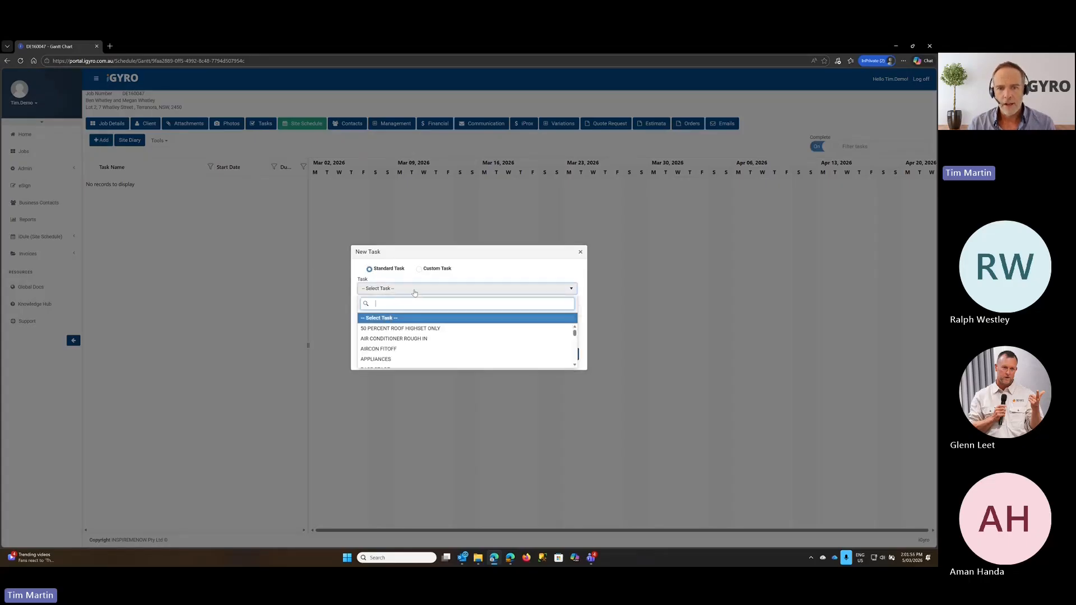
pyautogui.scroll(-10, 464, 335)
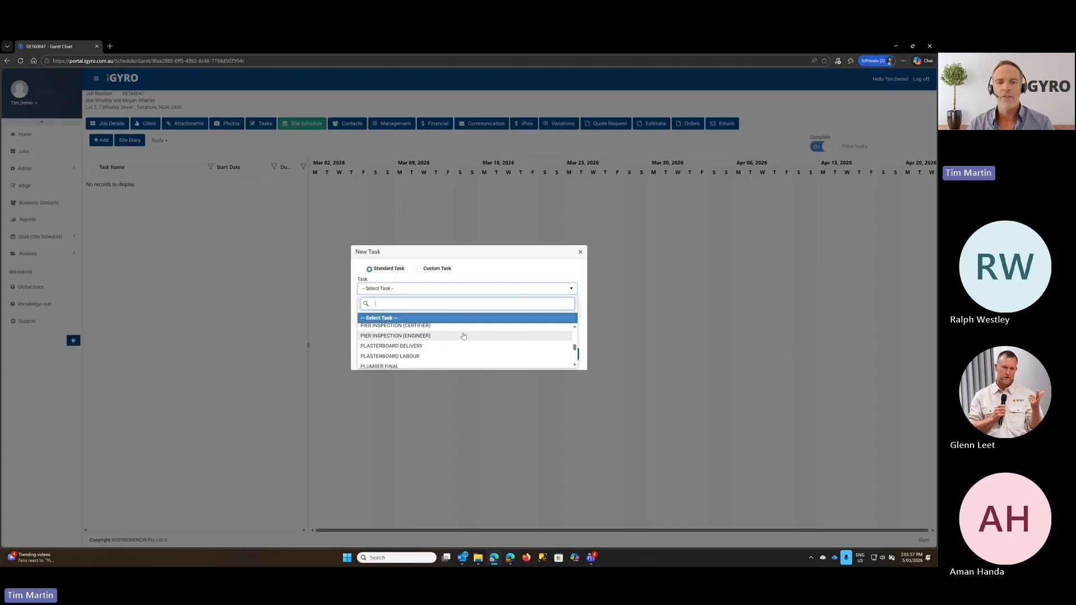
pyautogui.scroll(8, 464, 336)
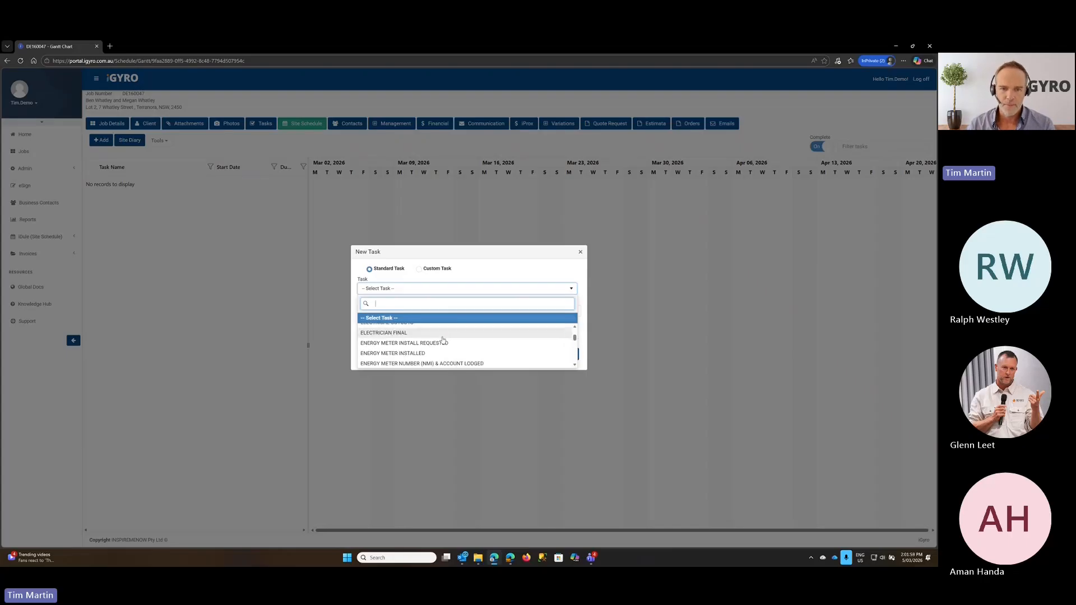
pyautogui.scroll(3, 443, 339)
pyautogui.write('la')
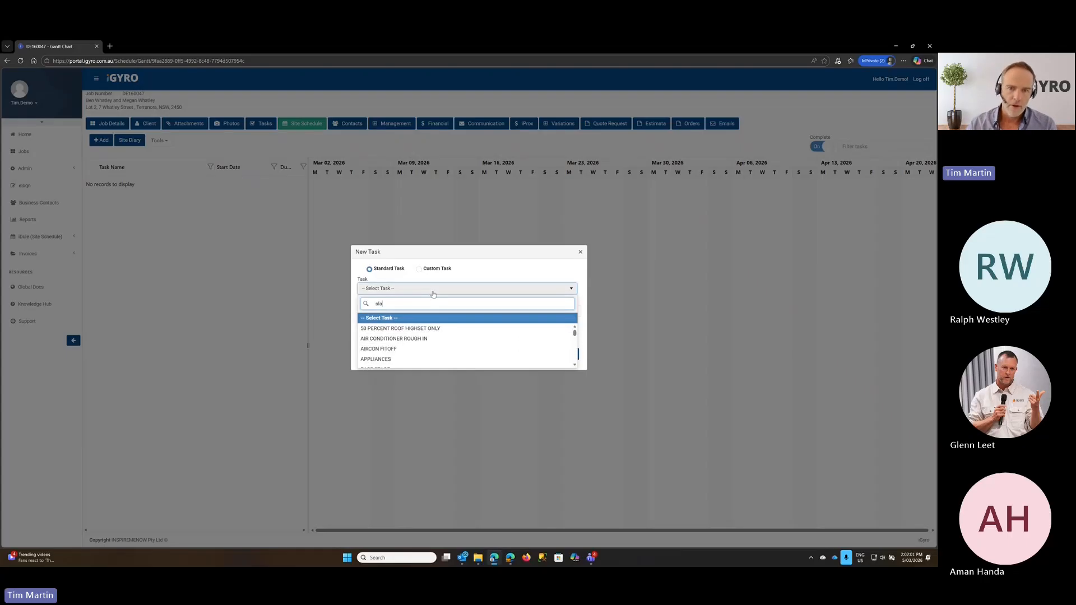
pyautogui.write('b')
pyautogui.click(395, 339)
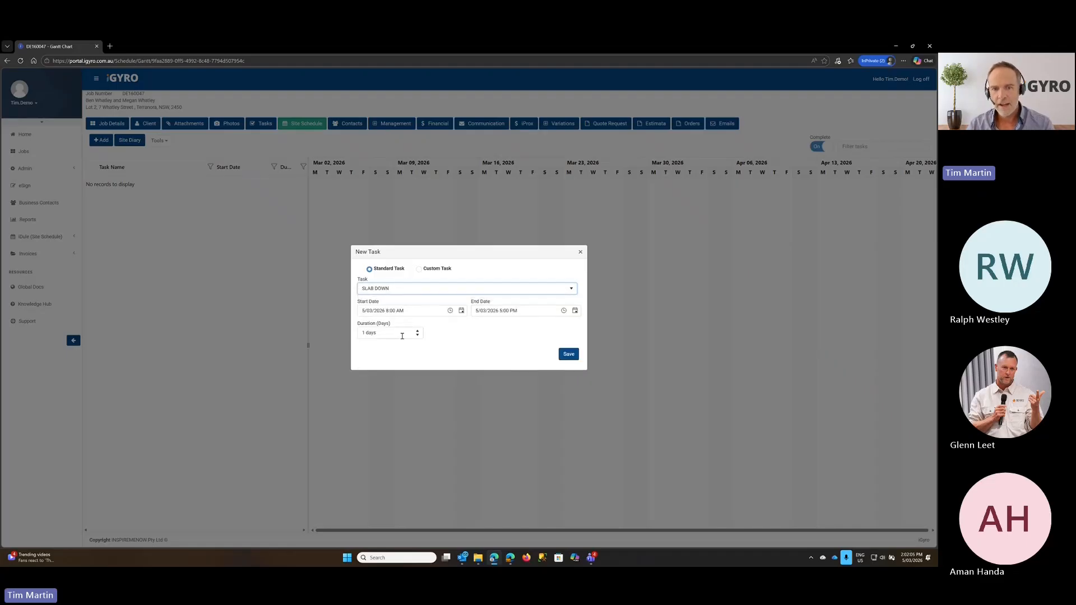
pyautogui.click(418, 331)
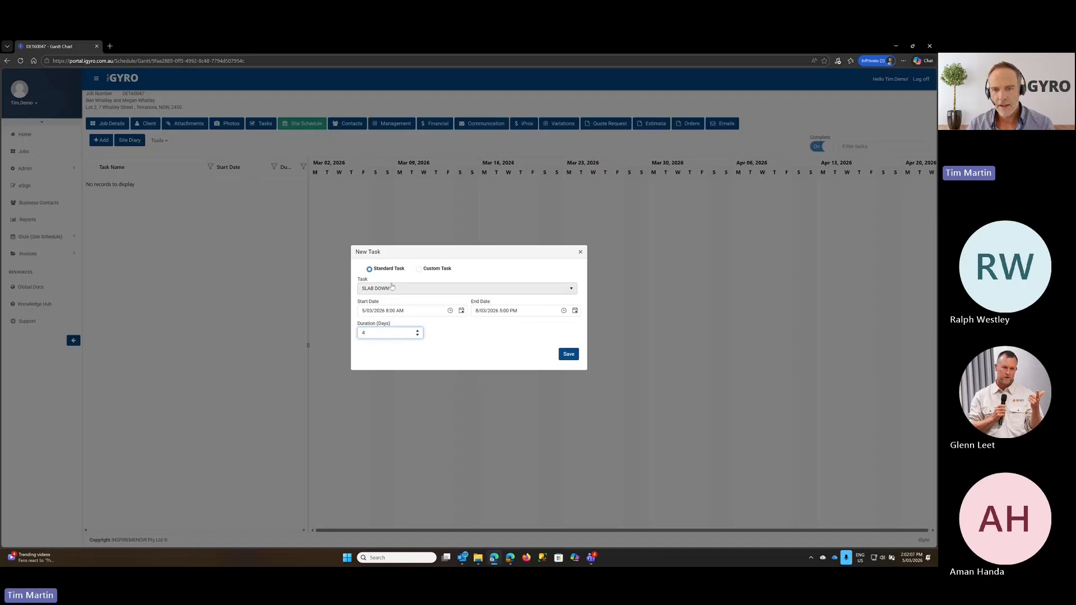
pyautogui.click(569, 354)
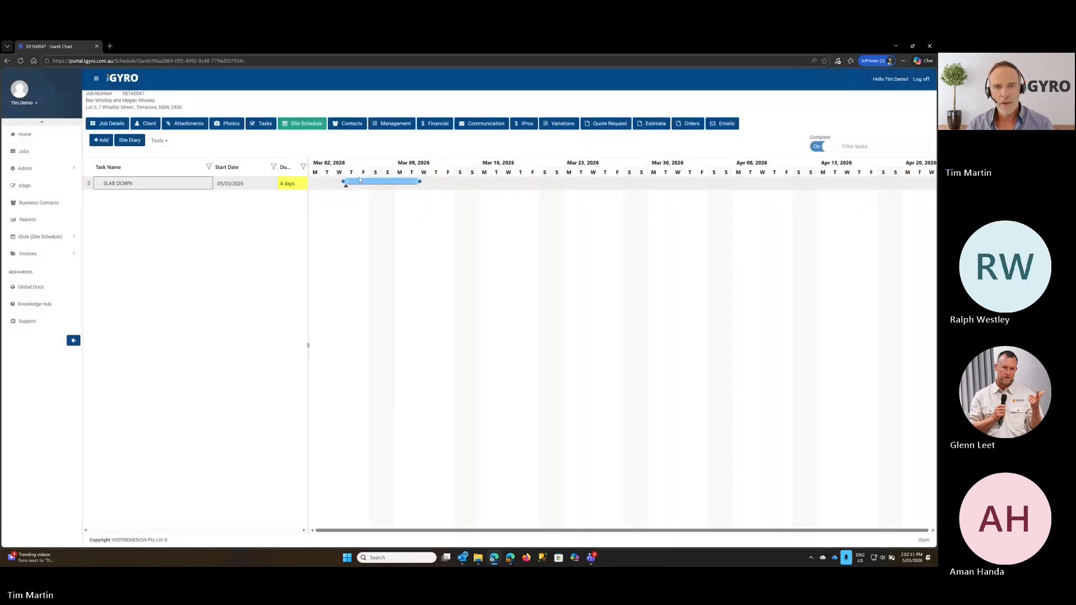
# View the SLAB DOWN task's details and reschedule the task on the Gantt chart to start on 25/03/2026.
pyautogui.doubleClick(150, 184)
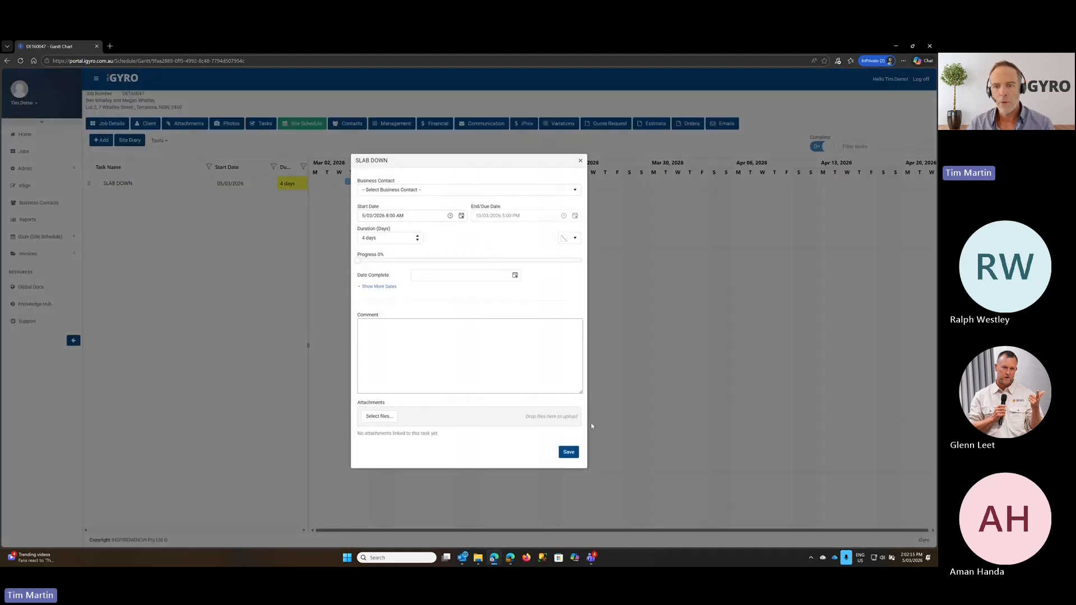
pyautogui.click(579, 162)
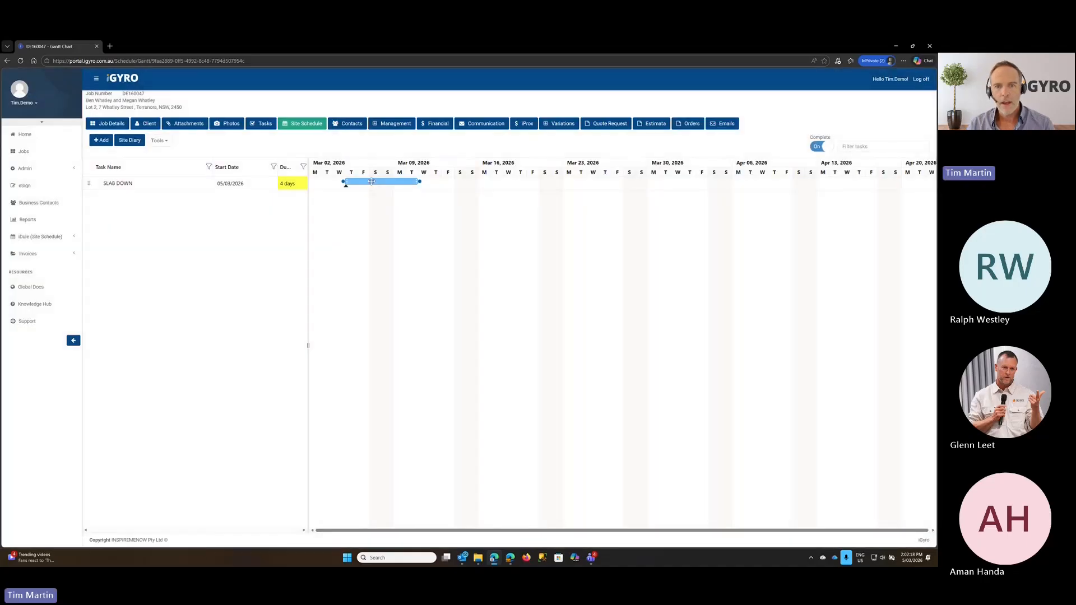
pyautogui.moveTo(357, 182)
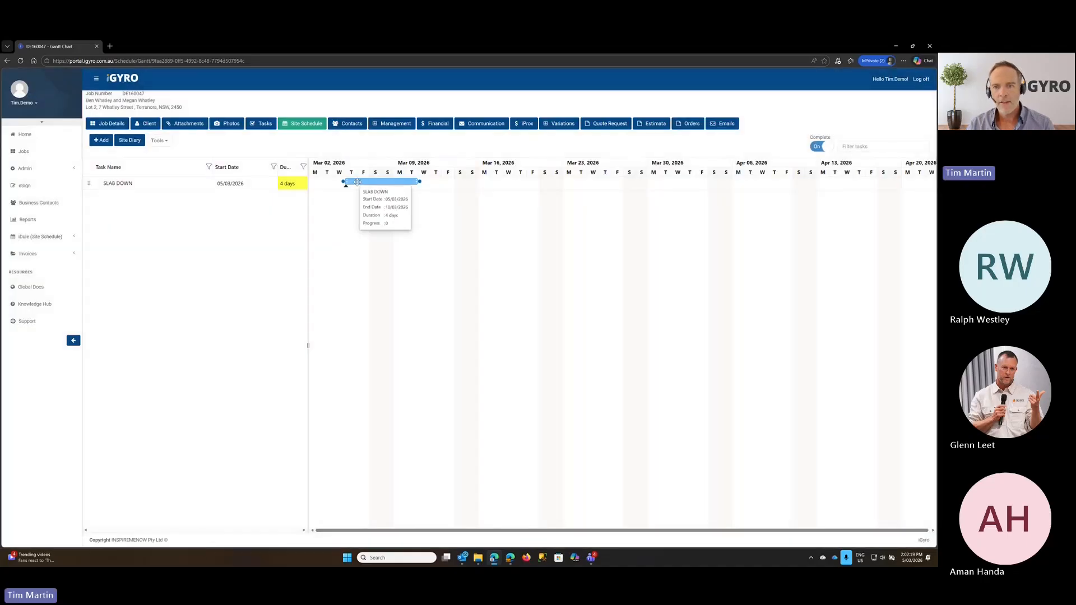
pyautogui.moveTo(356, 182); pyautogui.dragTo(599, 182)
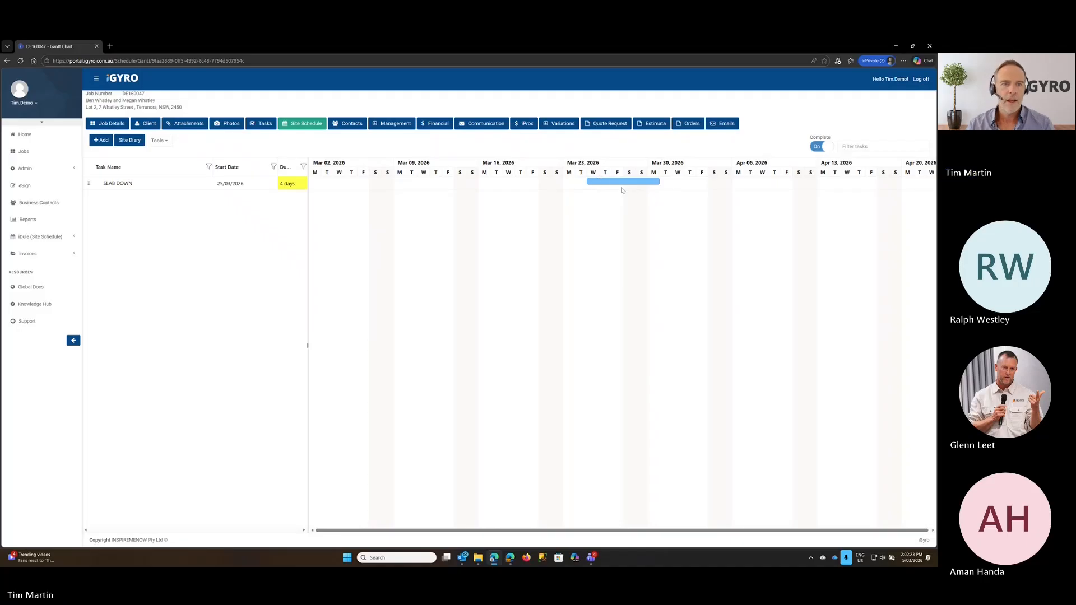
# Extend the SLAB DOWN bar to 7 days and move it to start on 10/03/2026.
pyautogui.moveTo(656, 182)
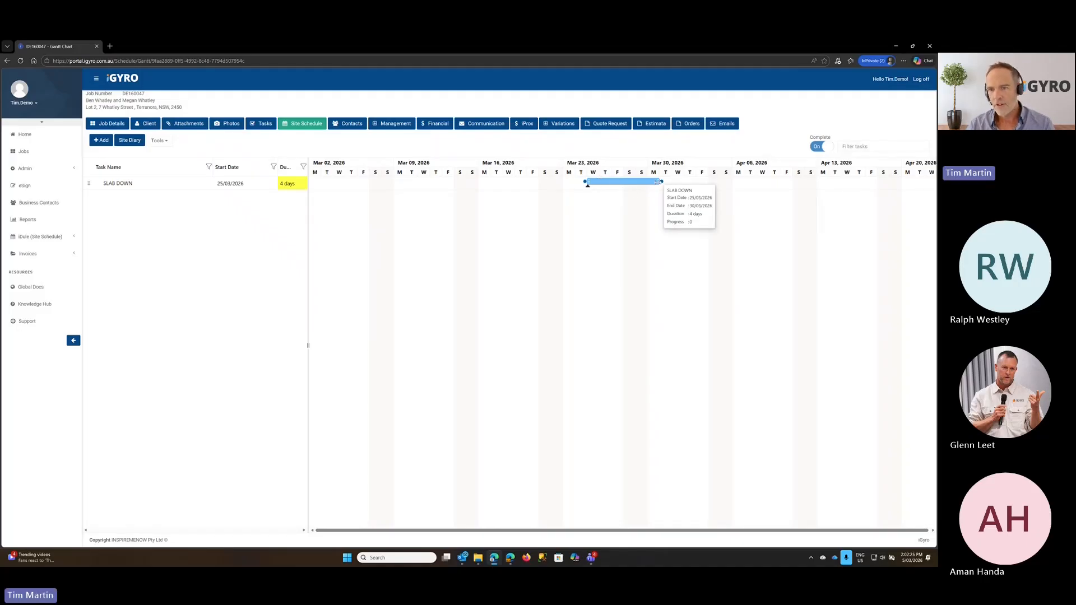
pyautogui.moveTo(657, 182); pyautogui.dragTo(697, 182)
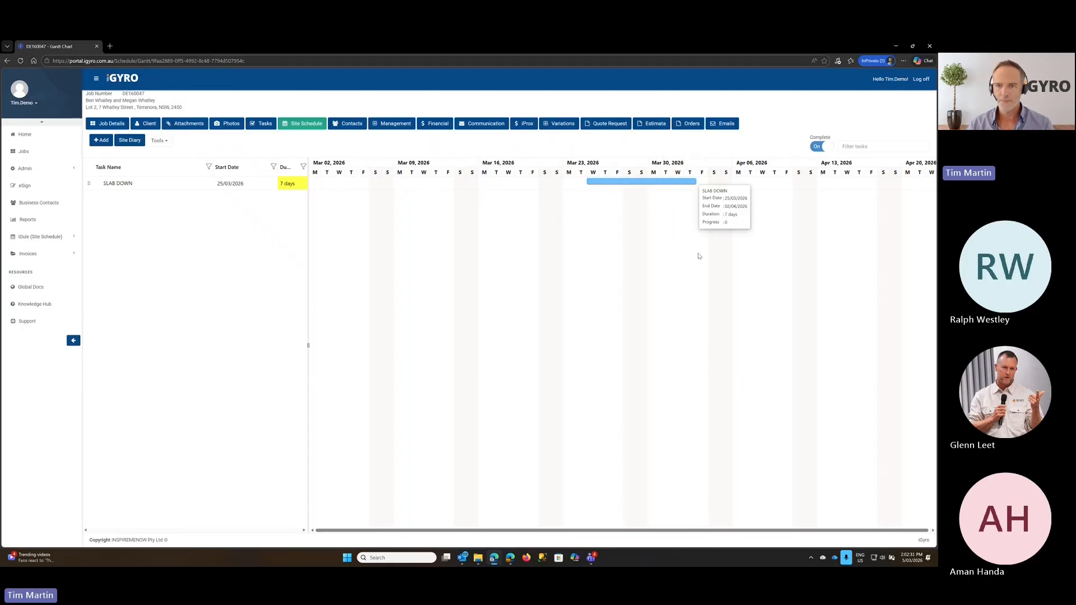
pyautogui.moveTo(618, 182); pyautogui.dragTo(416, 192)
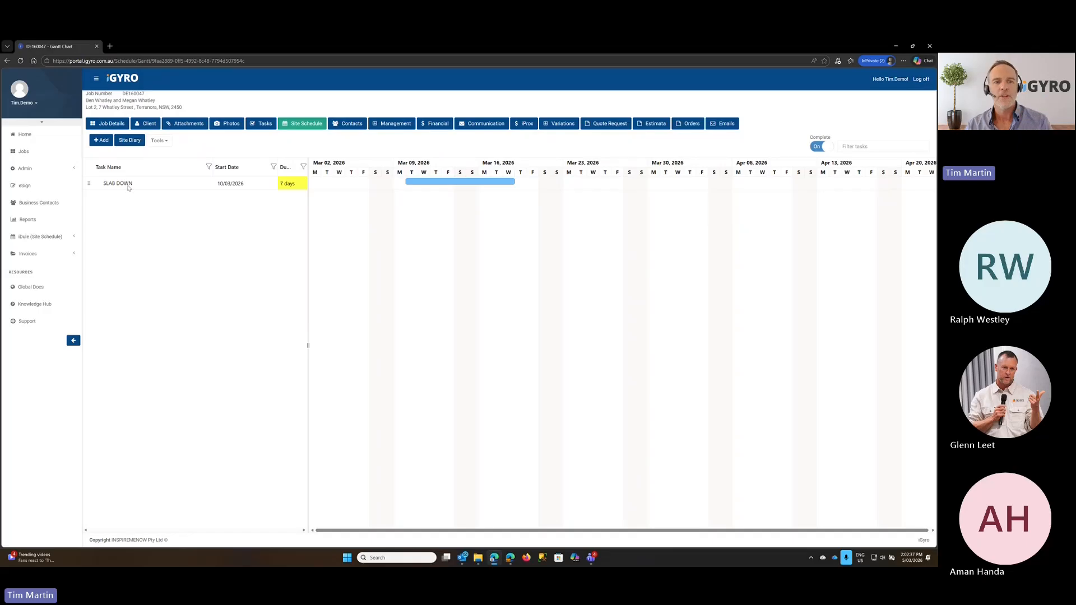
# Apply all template tasks to the site schedule, accepting deletion of the existing schedule tasks.
pyautogui.click(160, 140)
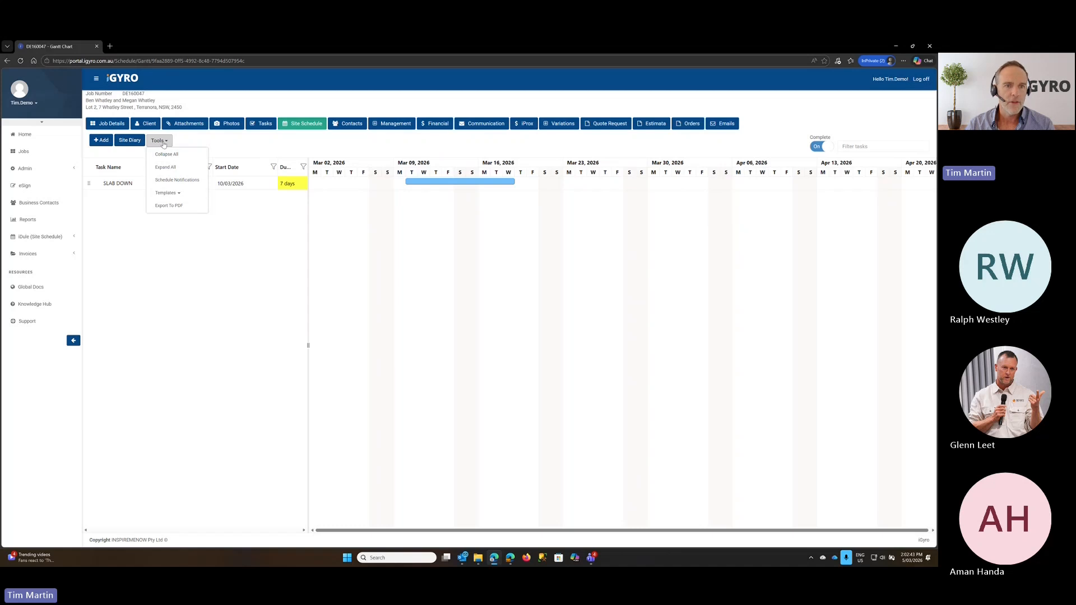
pyautogui.click(163, 144)
pyautogui.click(163, 144)
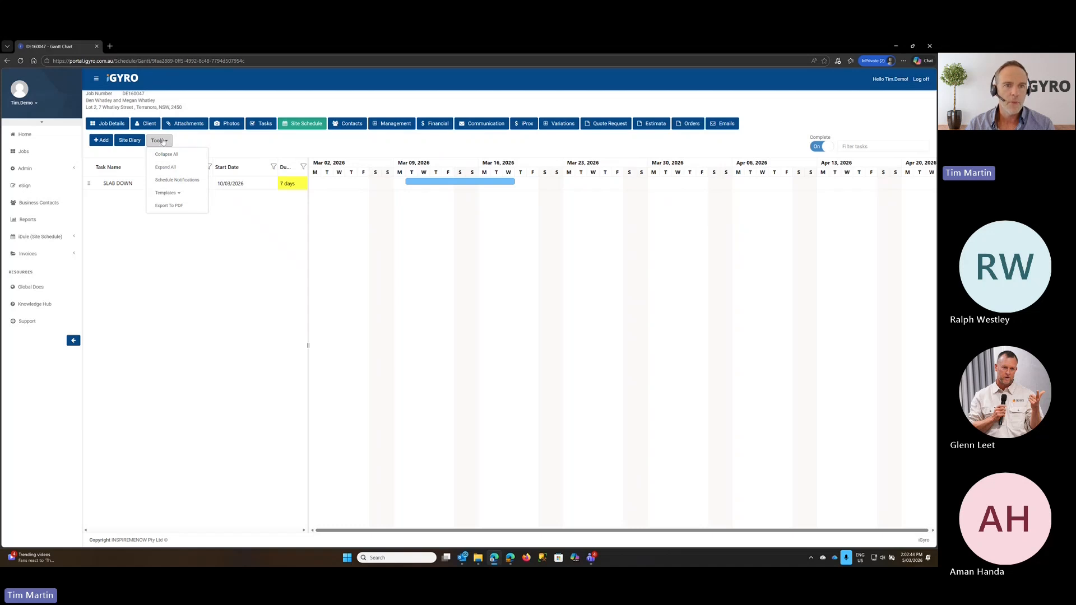
pyautogui.click(172, 194)
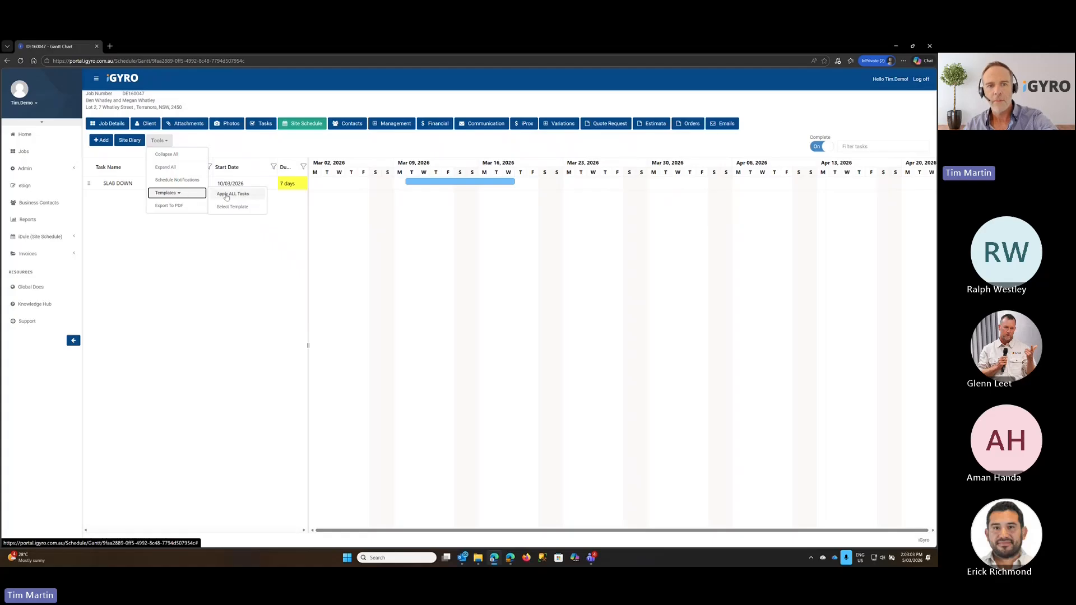
pyautogui.click(246, 194)
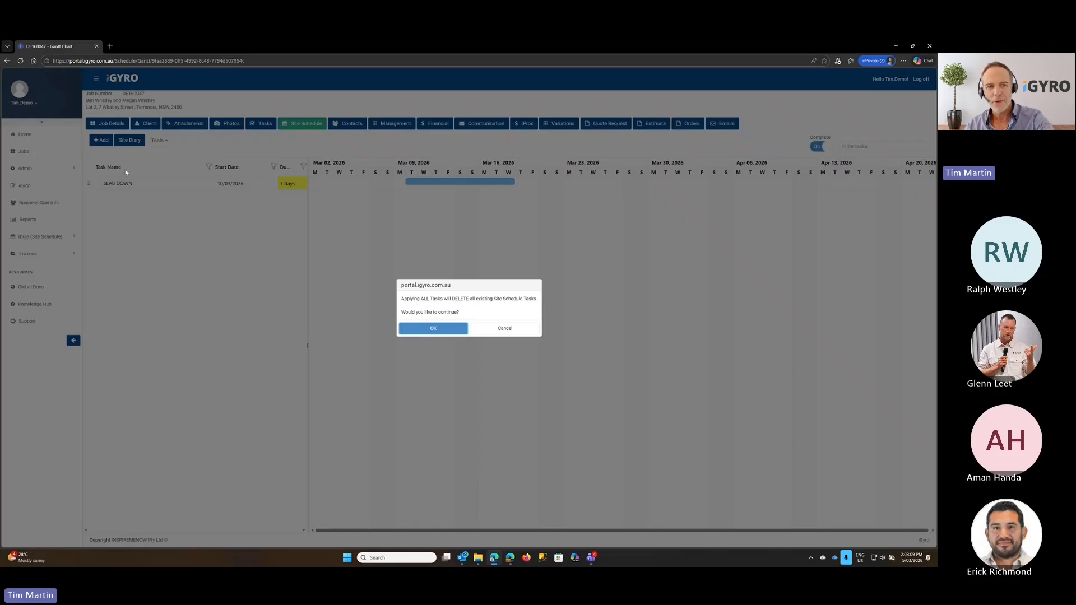
pyautogui.click(440, 331)
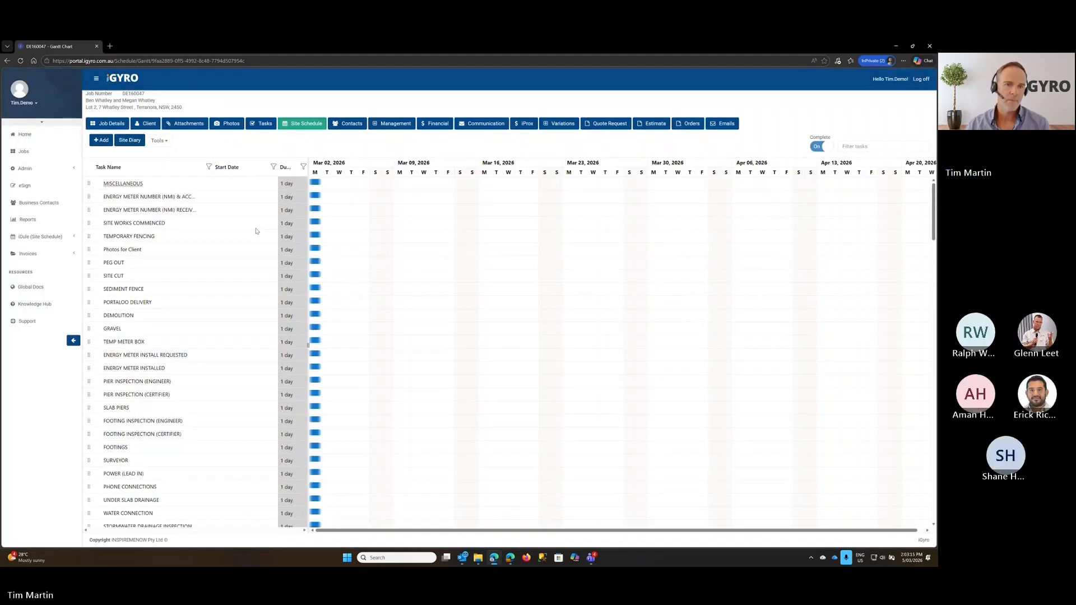
# Schedule TEMPORARY FENCING on 10/03/2026, Photos for Client on 11/03/2026 and PEG OUT from 16/03/2026 for 7 days on the Gantt chart.
pyautogui.scroll(-15, 202, 236)
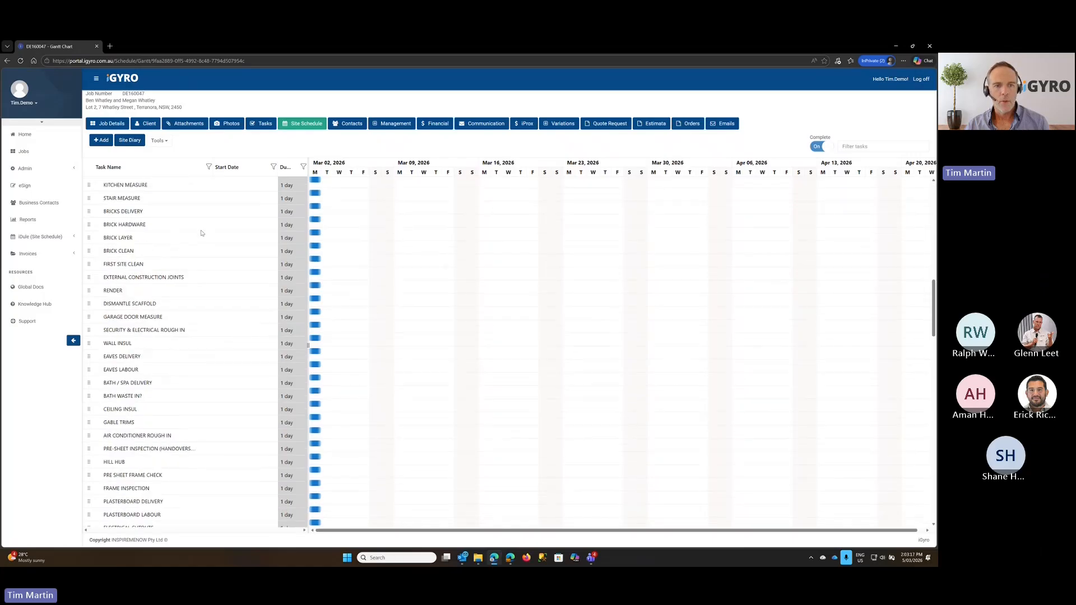
pyautogui.scroll(15, 205, 252)
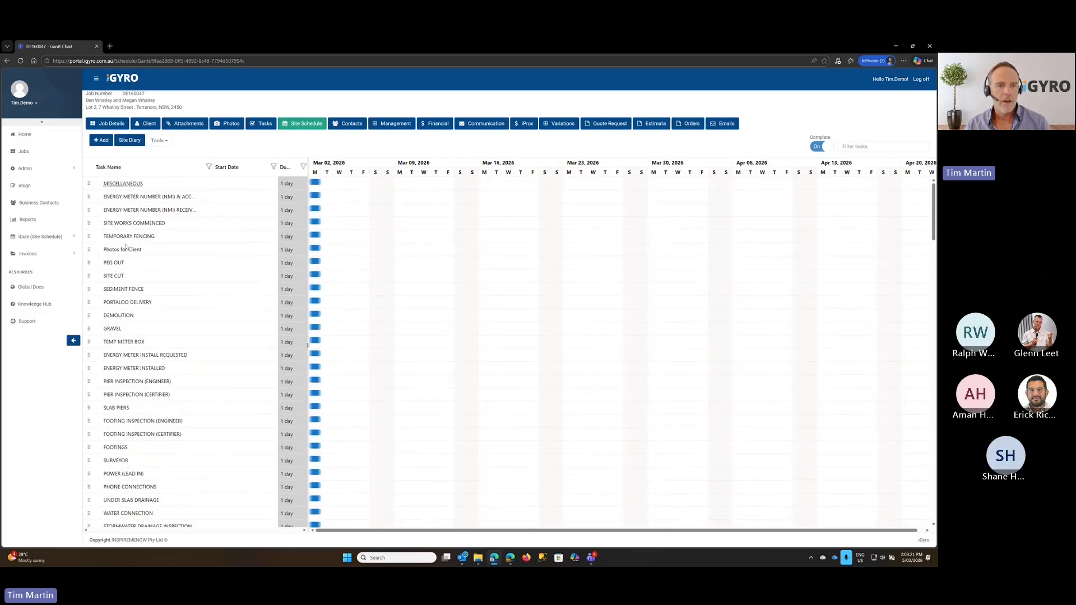
pyautogui.doubleClick(154, 247)
pyautogui.click(154, 241)
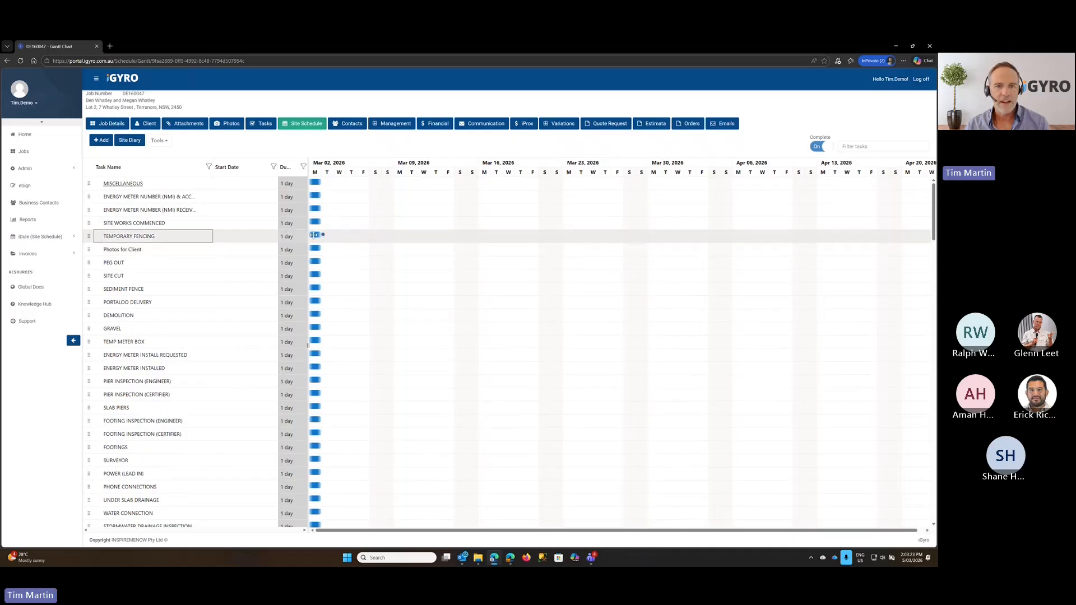
pyautogui.moveTo(315, 235); pyautogui.dragTo(413, 237)
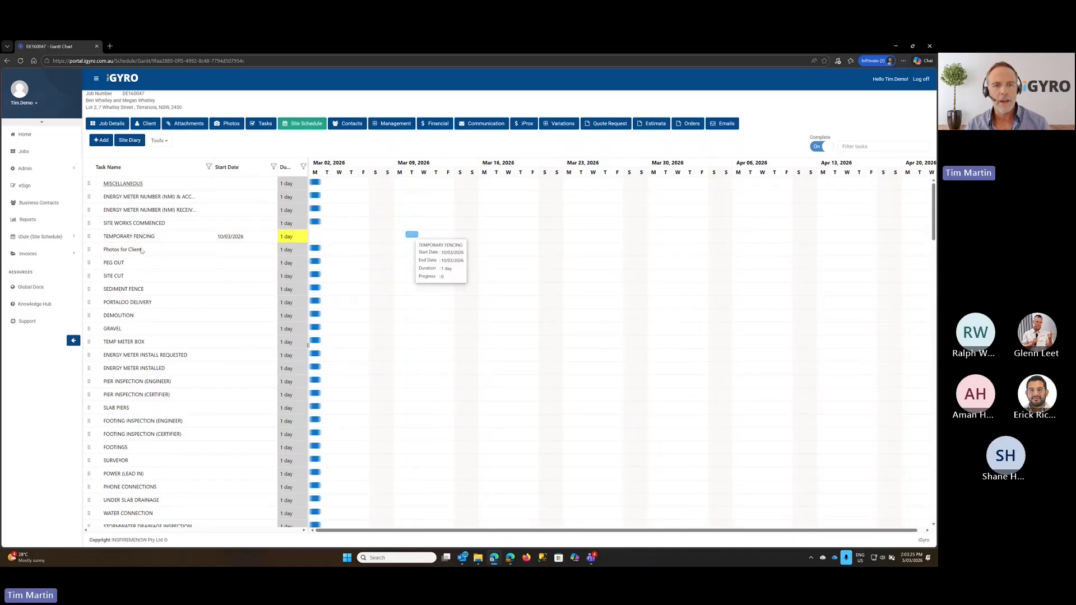
pyautogui.moveTo(315, 247); pyautogui.dragTo(426, 248)
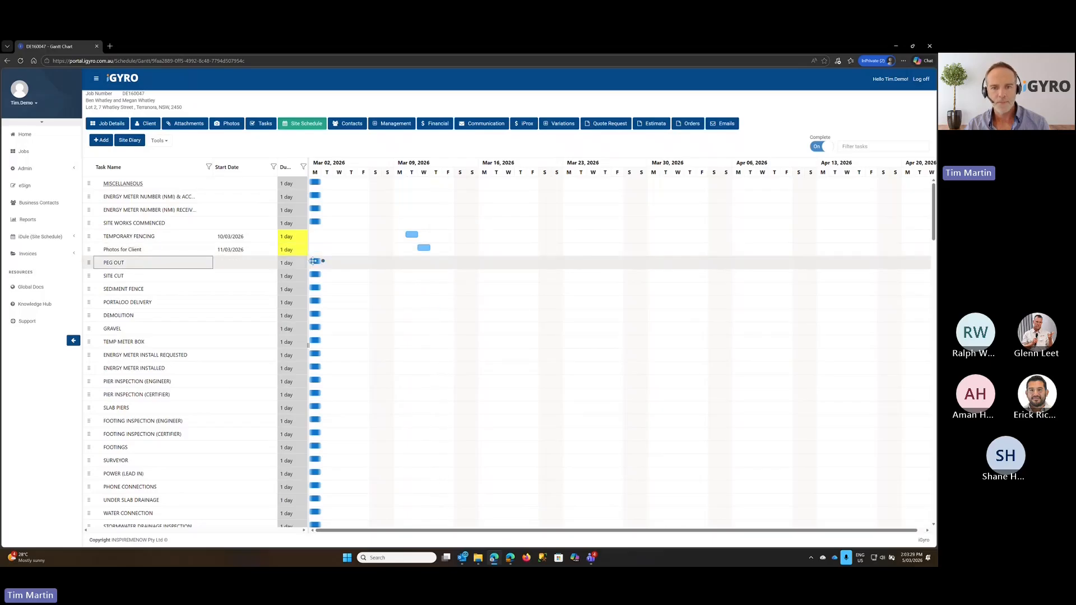
pyautogui.moveTo(316, 261); pyautogui.dragTo(587, 261)
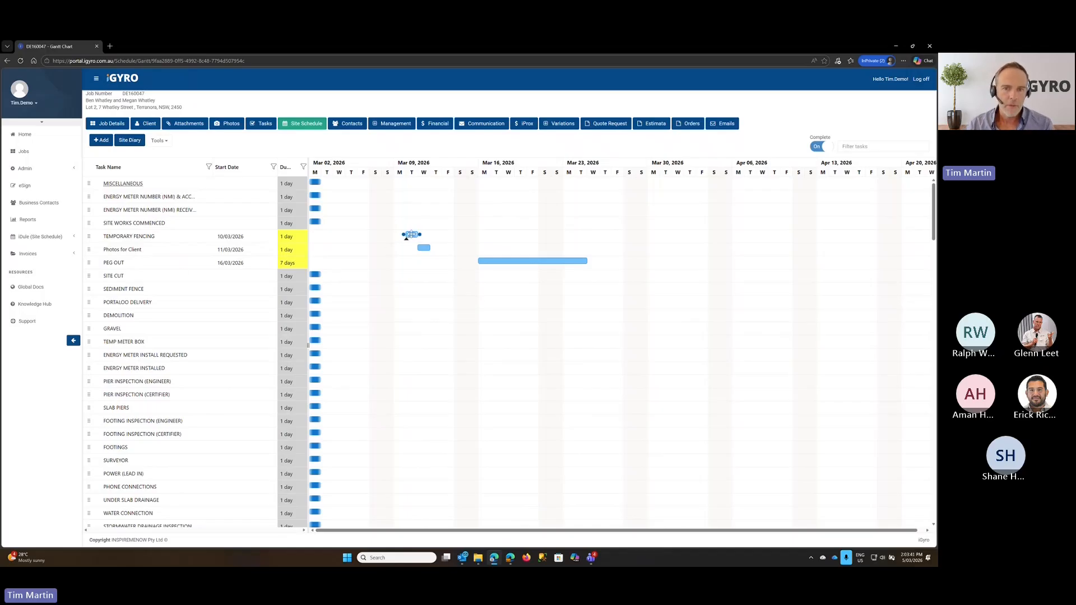
# Extend TEMPORARY FENCING to 2 days and link its end to the start of Photos for Client as a dependency.
pyautogui.moveTo(416, 235)
pyautogui.moveTo(413, 234); pyautogui.dragTo(423, 238)
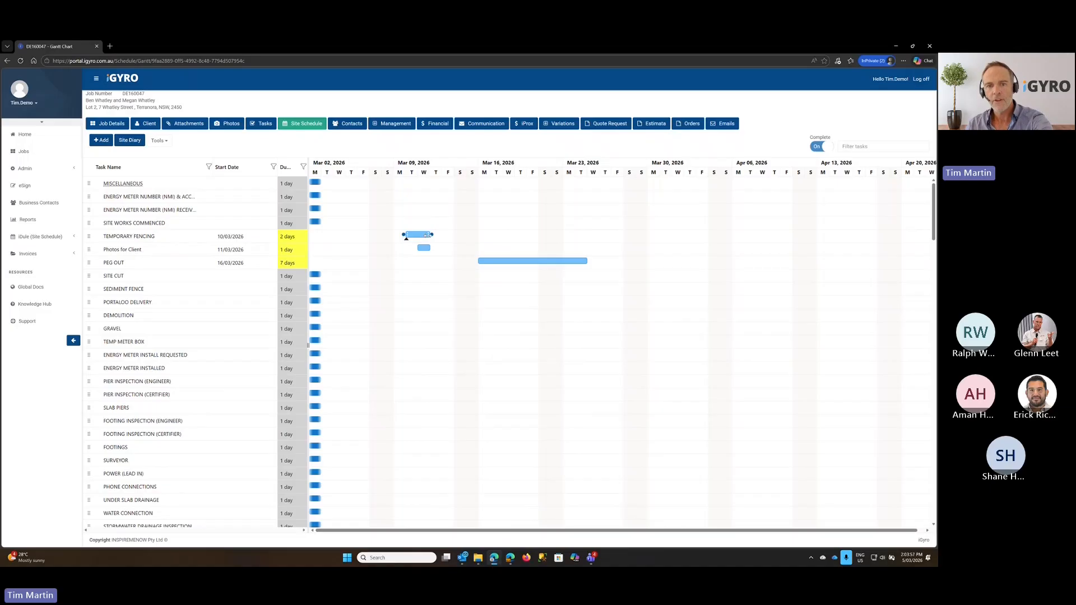
pyautogui.moveTo(431, 234)
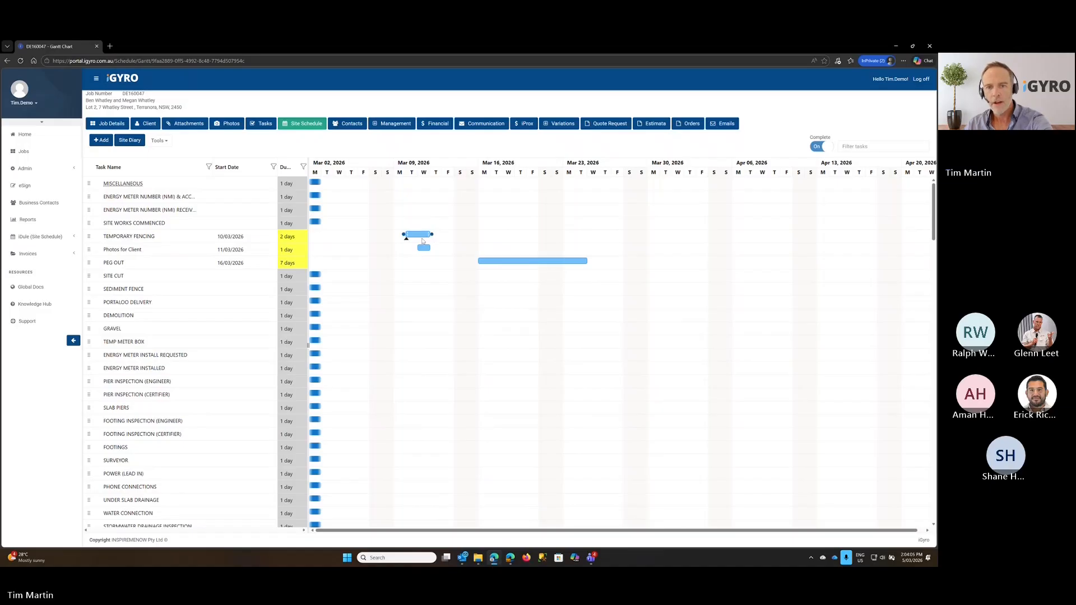
pyautogui.moveTo(432, 234)
pyautogui.mouseDown()
pyautogui.moveTo(393, 284)
pyautogui.moveTo(507, 255)
pyautogui.moveTo(477, 296)
pyautogui.moveTo(475, 257)
pyautogui.moveTo(430, 281)
pyautogui.moveTo(417, 249)
pyautogui.mouseUp()
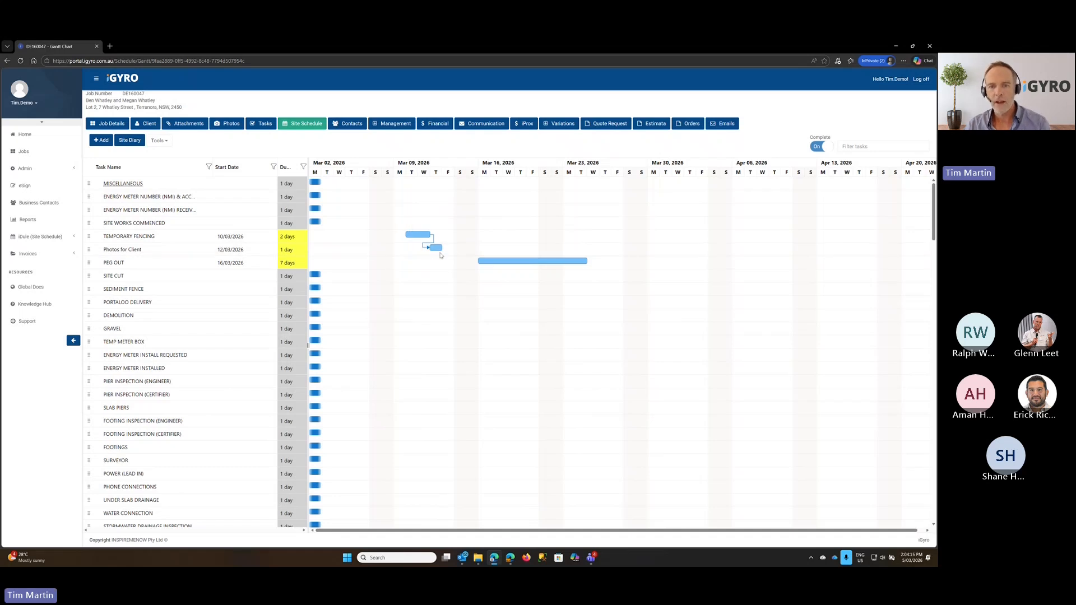
# Link the end of Photos for Client to the start of PEG OUT and move TEMPORARY FENCING to start on 16/03/2026.
pyautogui.moveTo(443, 248); pyautogui.dragTo(476, 262)
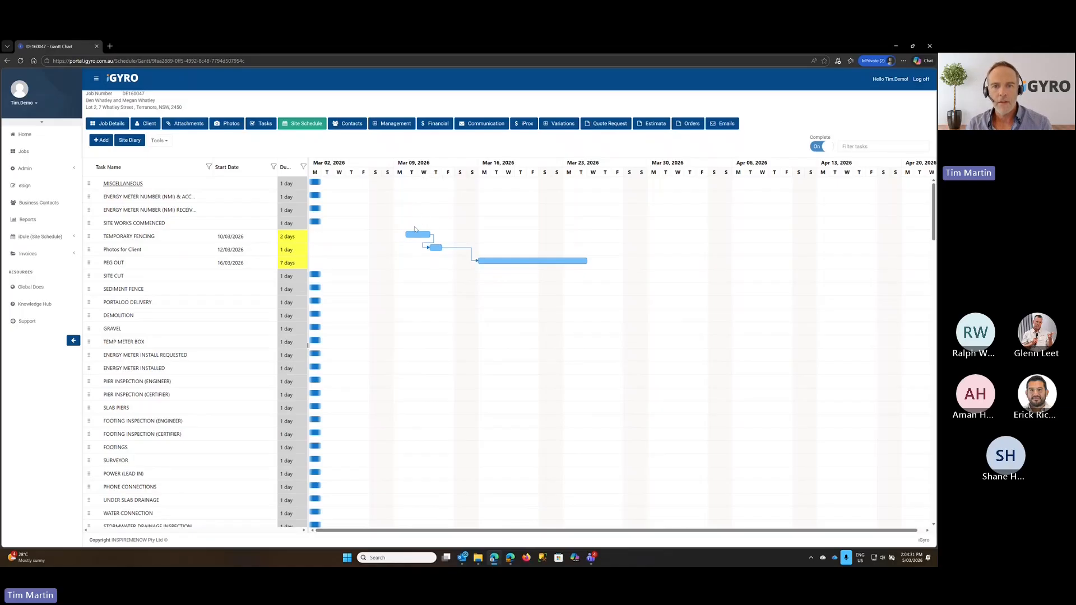
pyautogui.moveTo(417, 235); pyautogui.dragTo(499, 234)
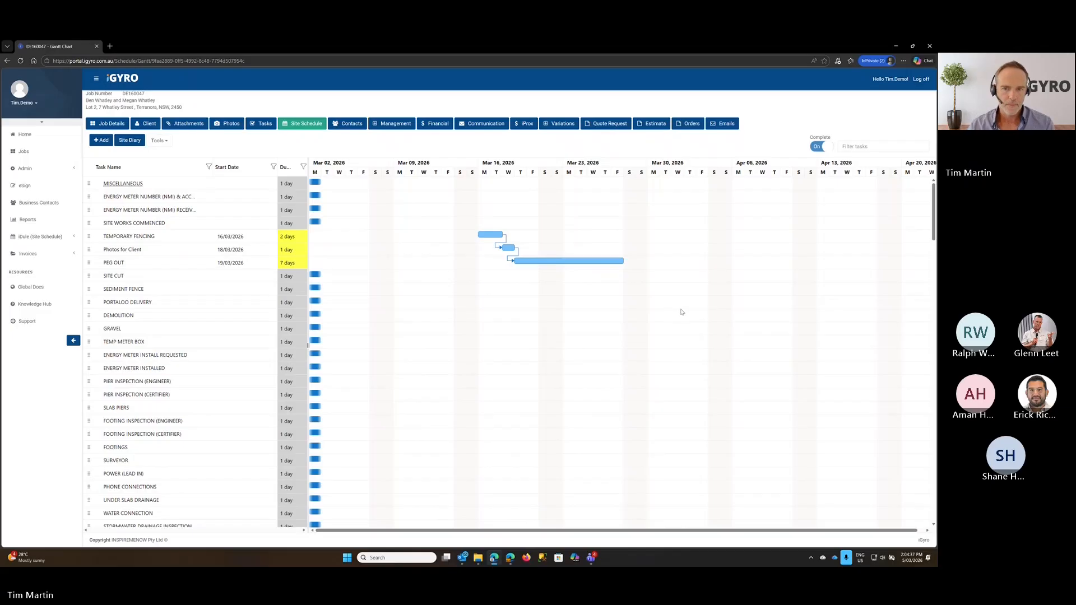
# Set the duration of the TEMPORARY FENCING task to 4 days and save it.
pyautogui.doubleClick(150, 237)
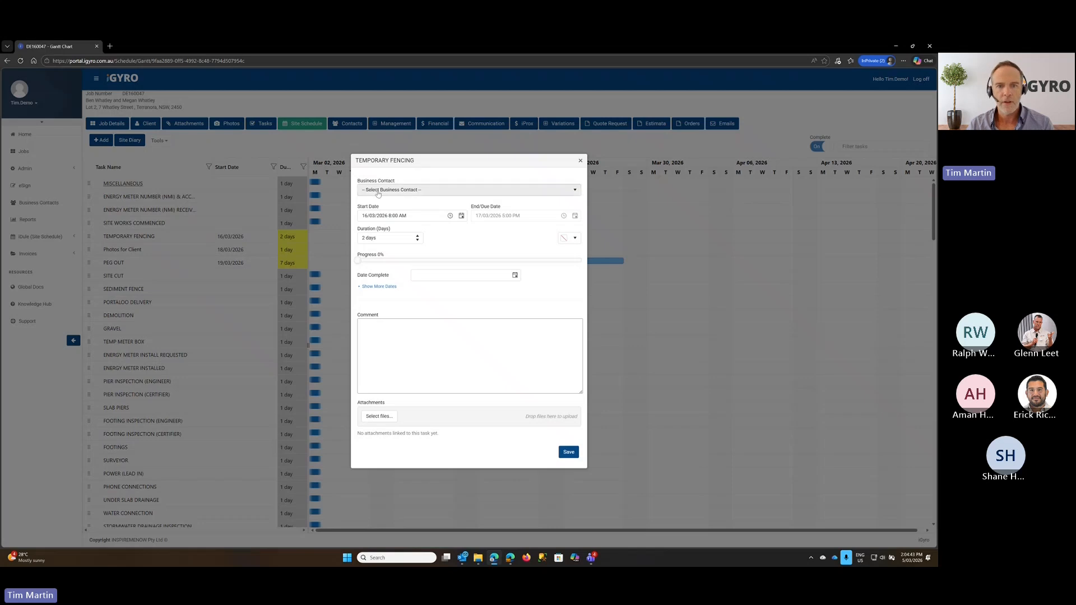
pyautogui.click(417, 236)
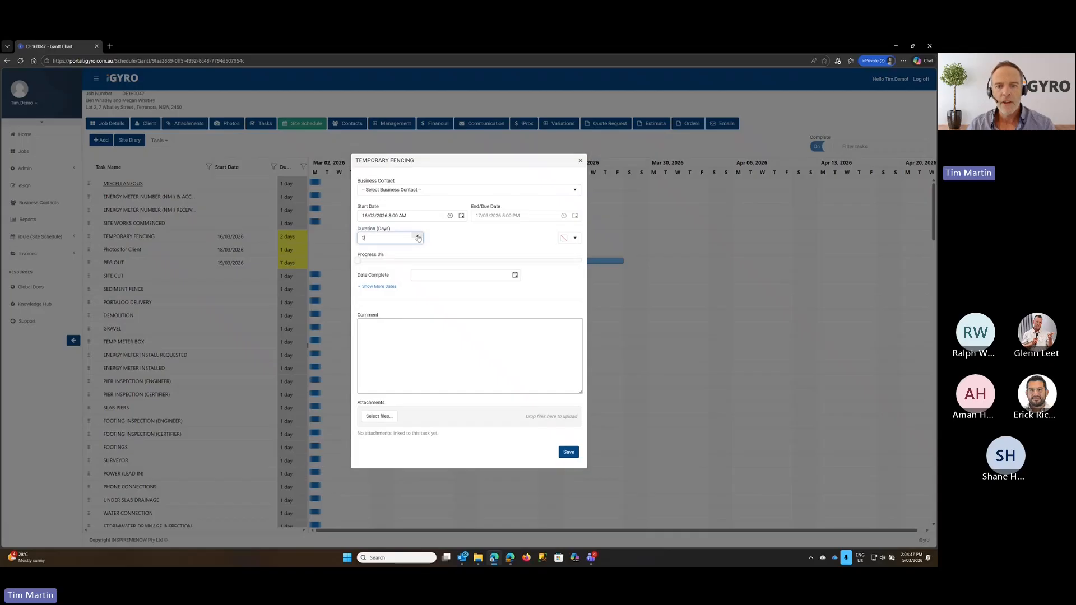
pyautogui.click(418, 236)
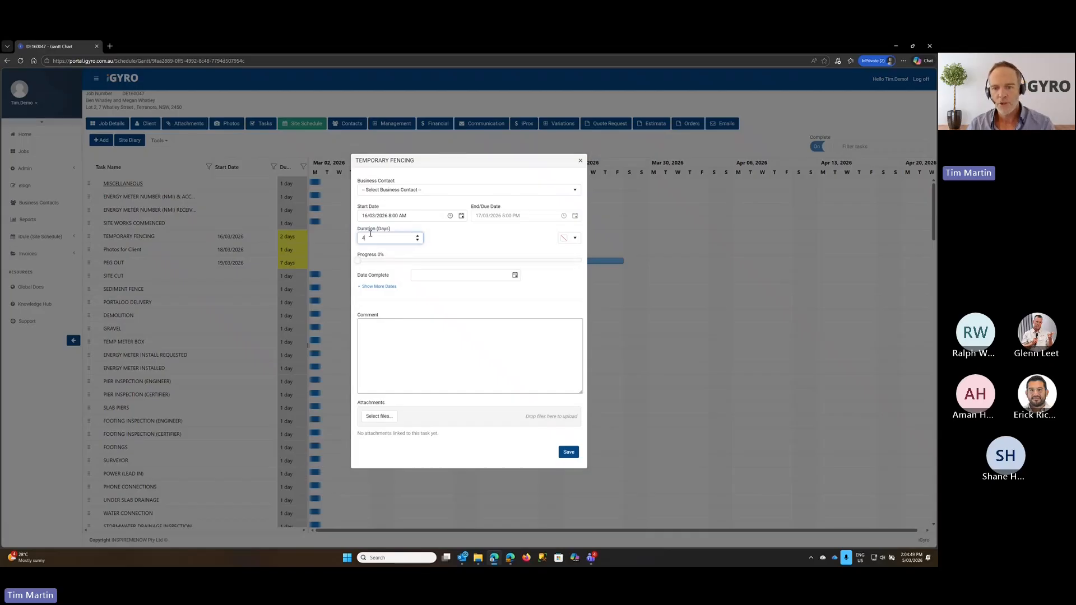
pyautogui.click(568, 452)
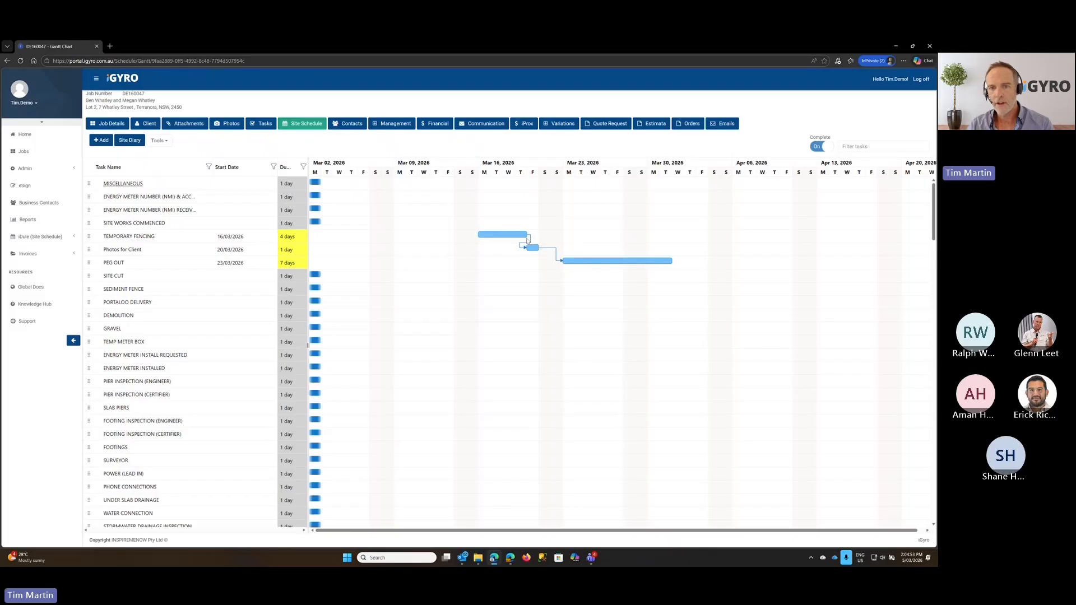
# Set the progress of TEMPORARY FENCING to 49%, save it, and raise it to 81% on the Gantt bar.
pyautogui.doubleClick(507, 235)
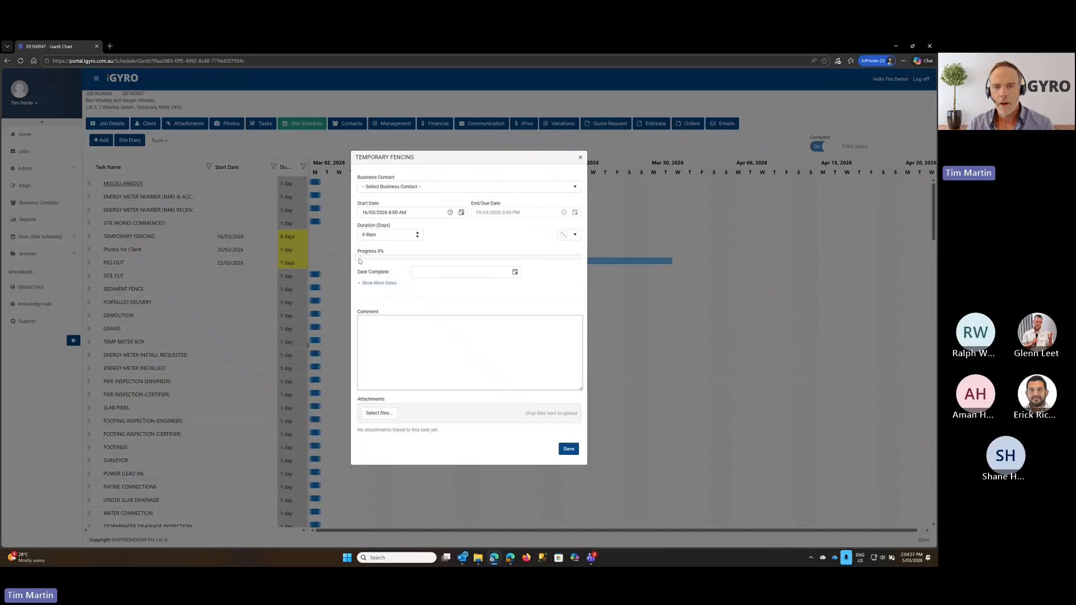
pyautogui.moveTo(359, 257); pyautogui.dragTo(468, 262)
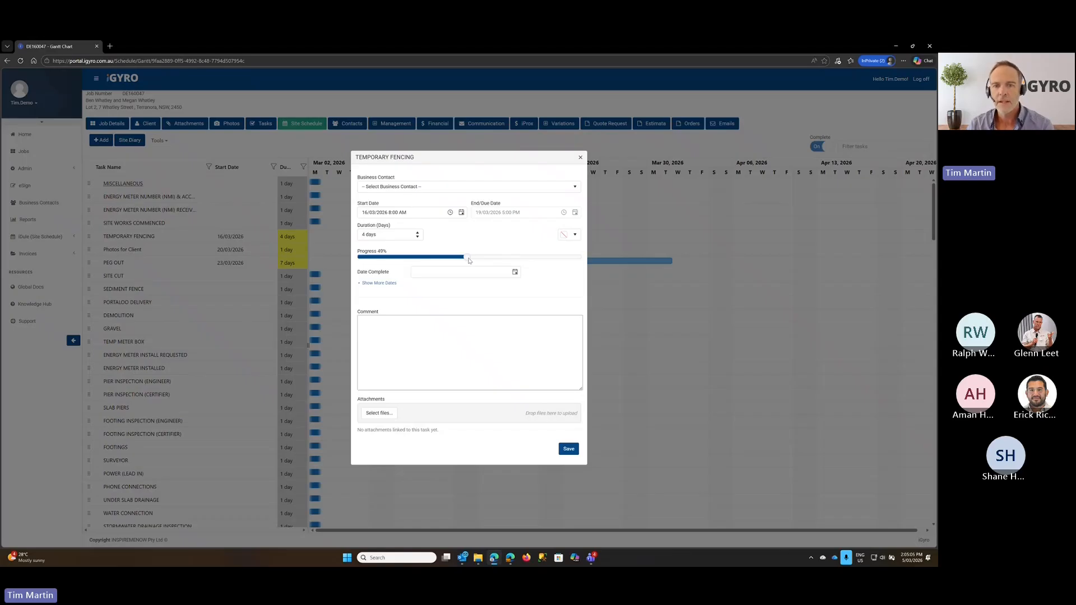
pyautogui.click(569, 449)
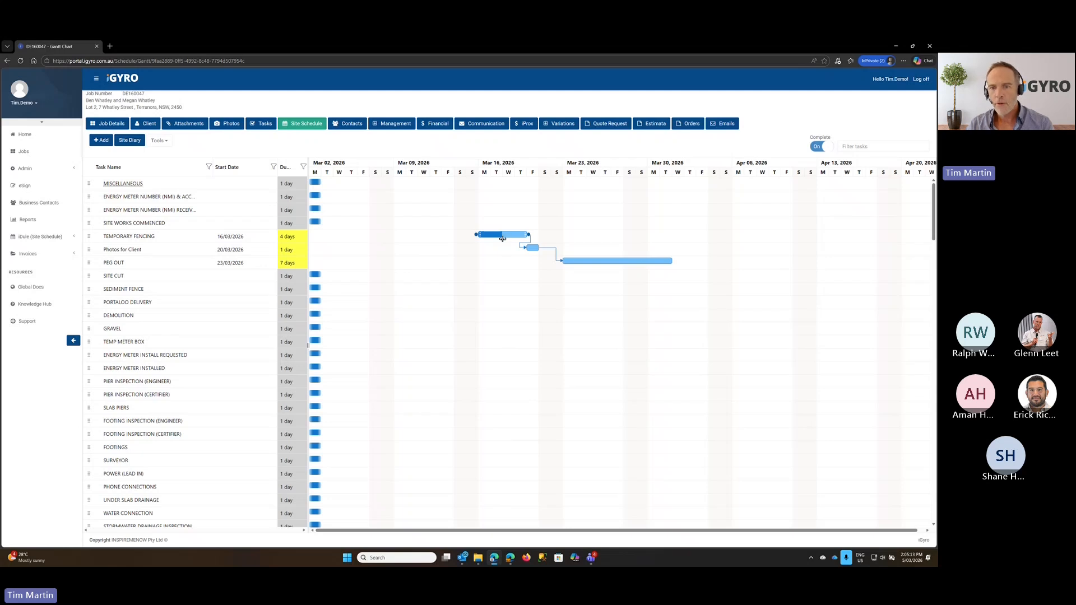
pyautogui.moveTo(503, 239)
pyautogui.mouseDown()
pyautogui.moveTo(518, 241)
pyautogui.moveTo(492, 241)
pyautogui.moveTo(517, 241)
pyautogui.mouseUp()
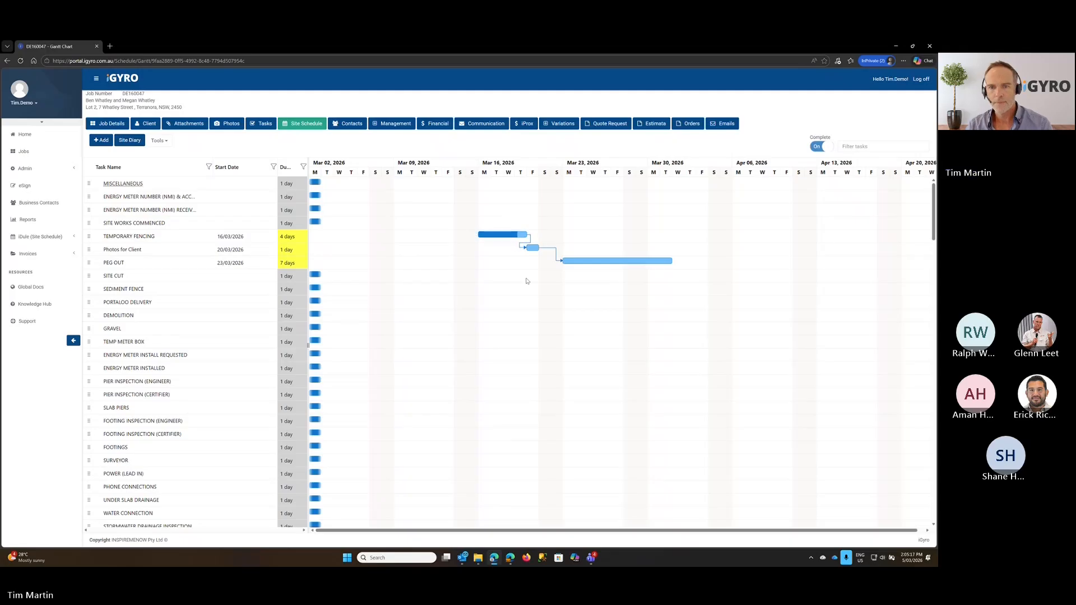
# Assign Bunnings Group Limited T/A Bunnings Trade NSW - Call Ups as the TEMPORARY FENCING business contact, colour the task blue and save.
pyautogui.doubleClick(502, 233)
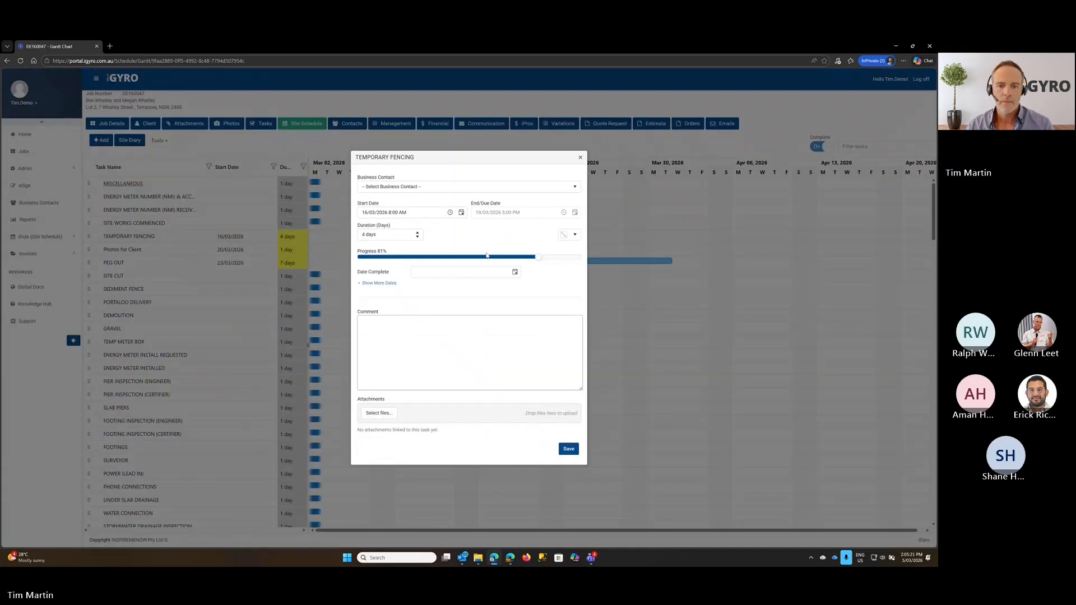
pyautogui.click(410, 187)
pyautogui.write('bu')
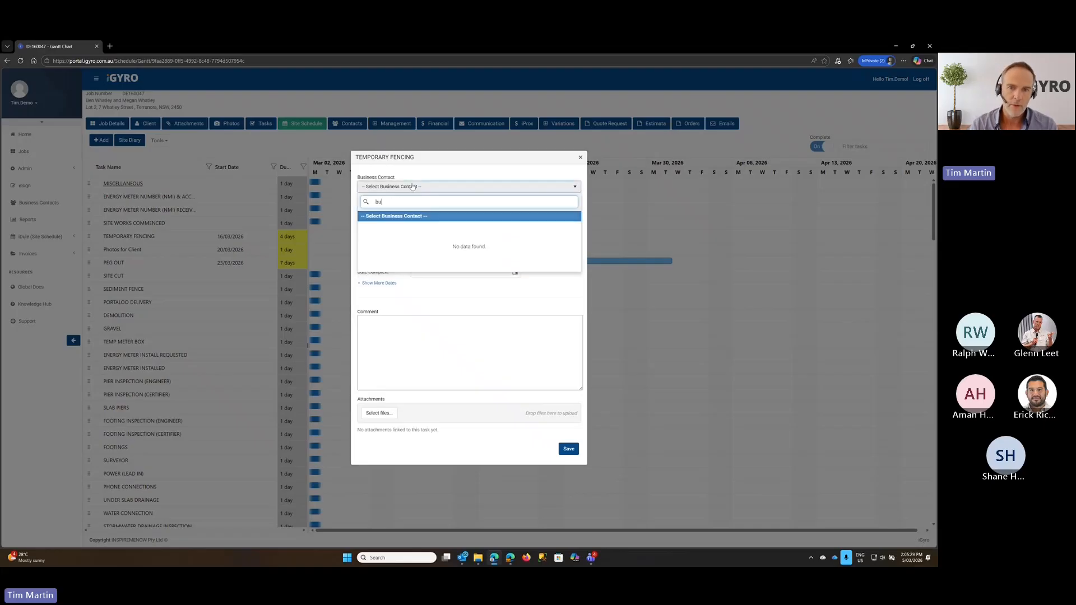
pyautogui.write('nn')
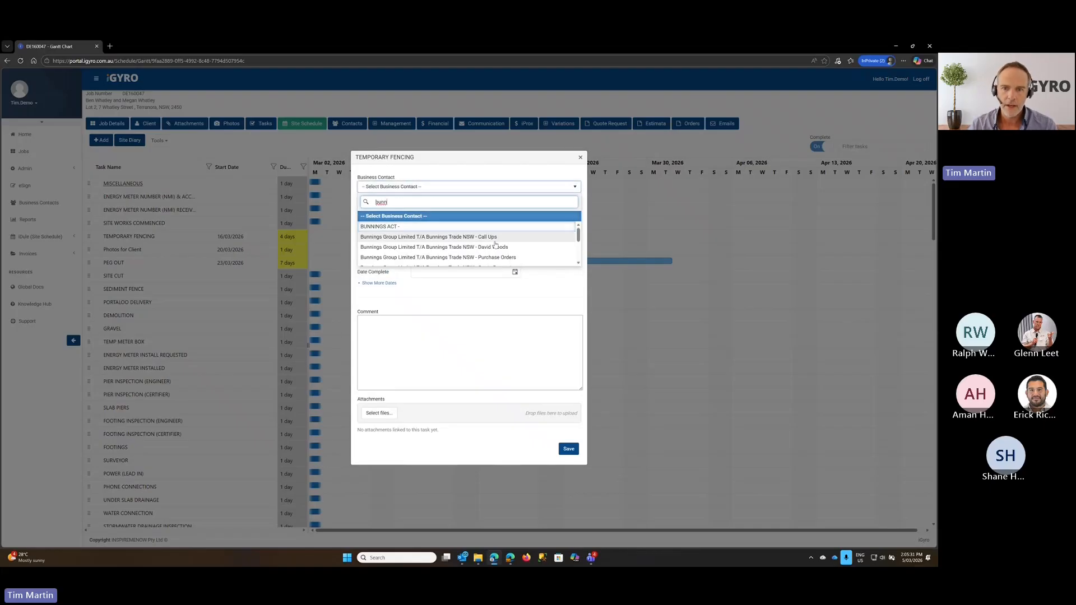
pyautogui.click(395, 239)
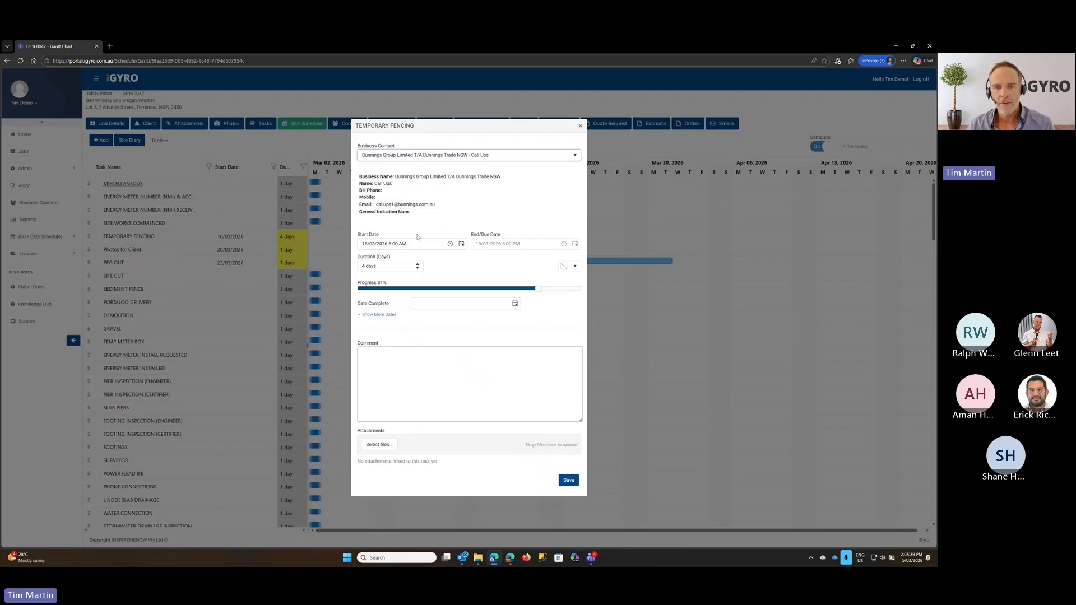
pyautogui.click(416, 370)
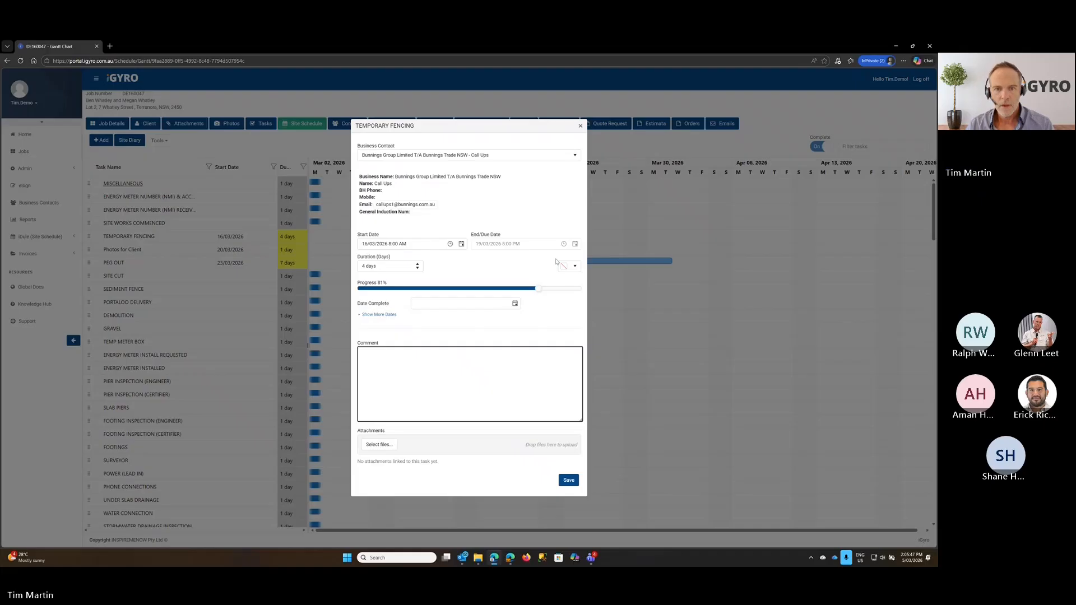
pyautogui.click(574, 268)
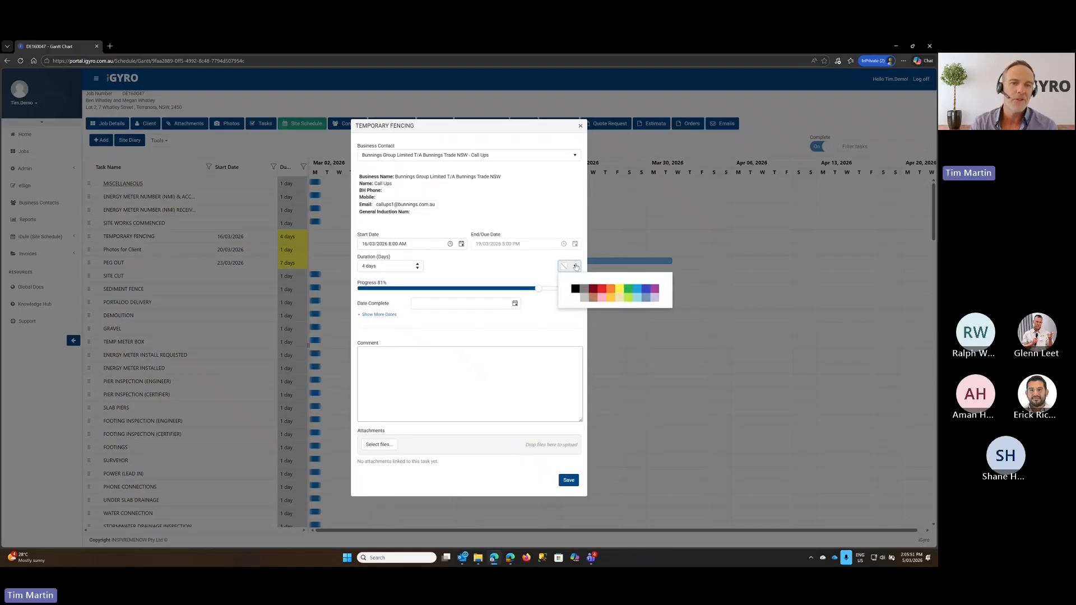
pyautogui.click(639, 290)
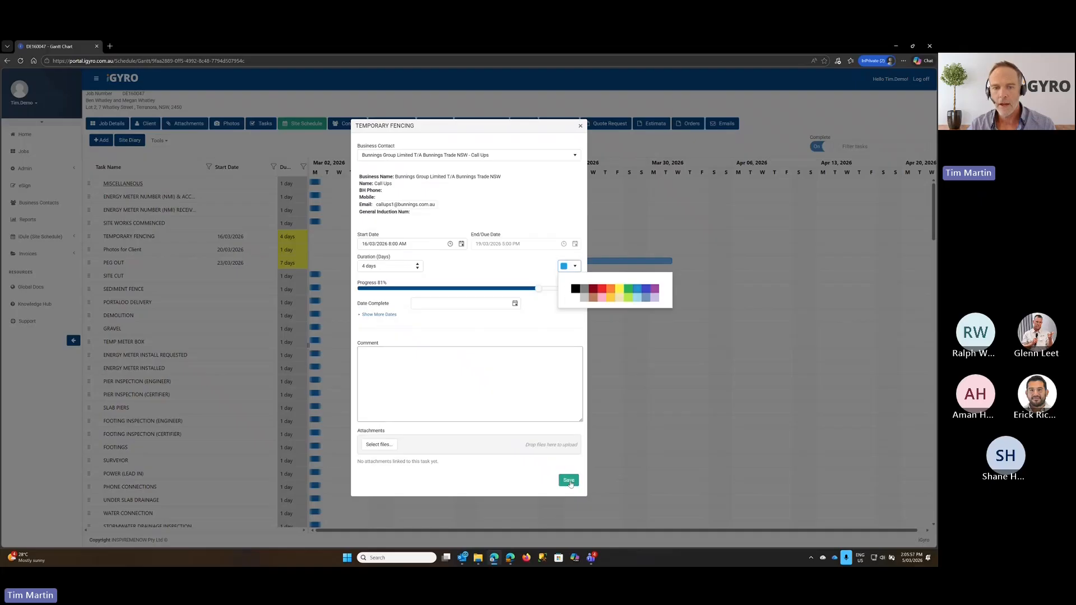
pyautogui.click(569, 482)
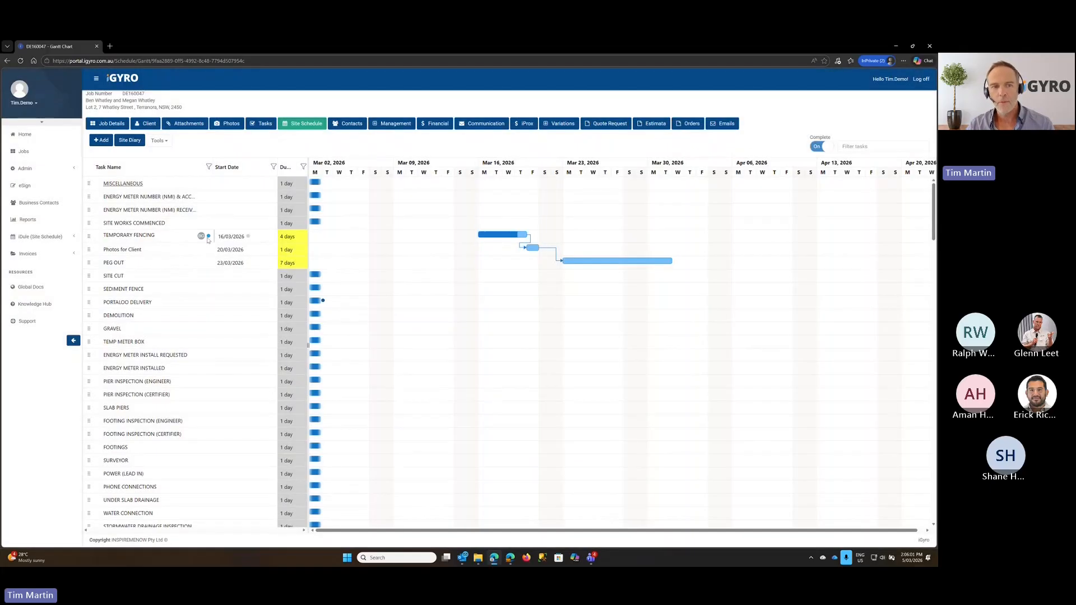
# Change the colour of the TEMPORARY FENCING task to purple and save it.
pyautogui.doubleClick(181, 240)
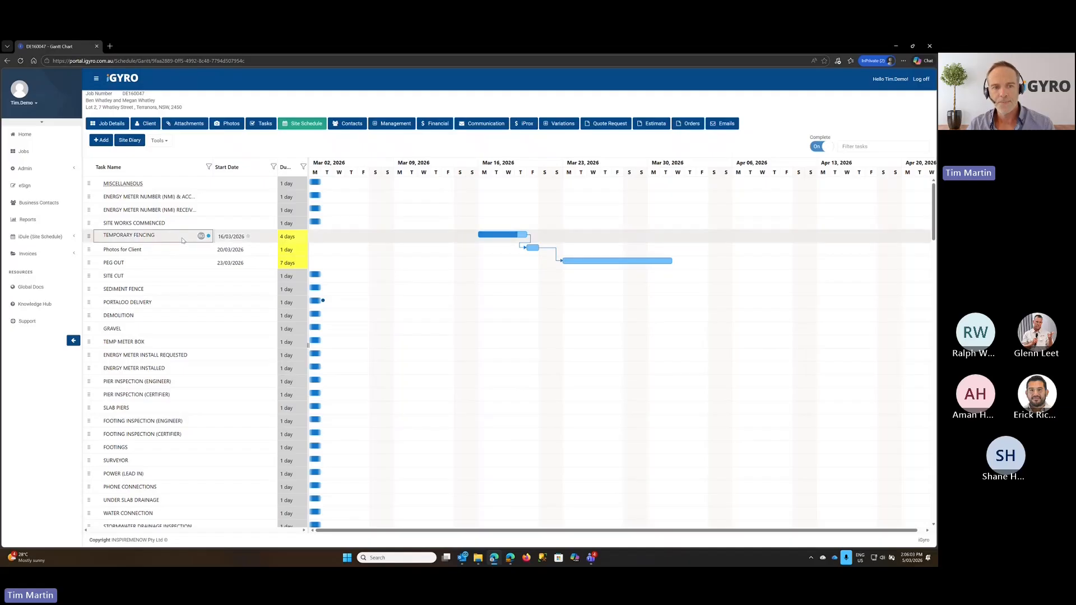
pyautogui.click(575, 268)
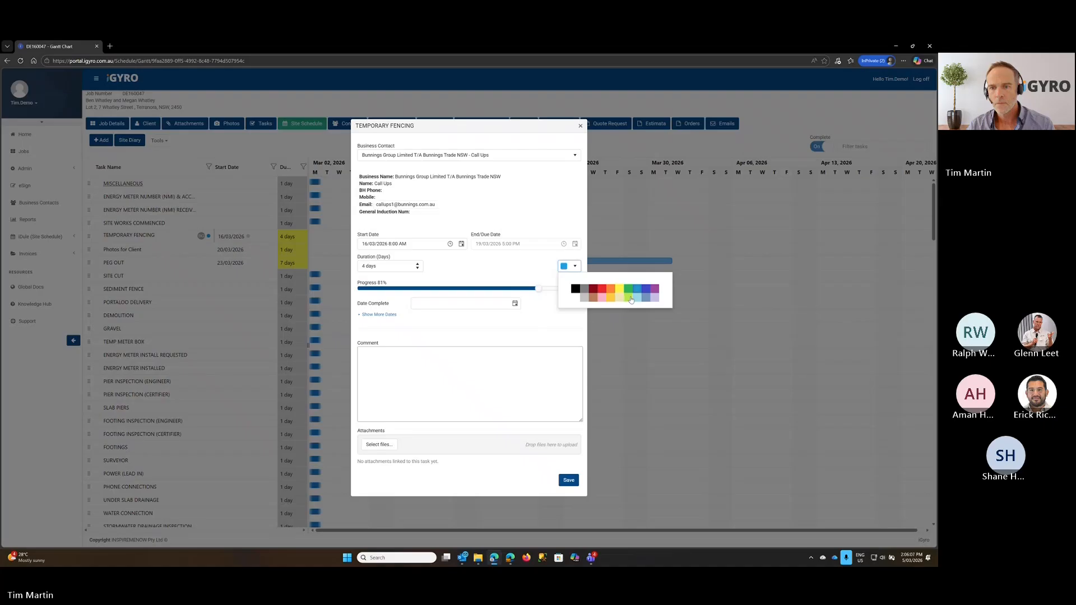
pyautogui.click(655, 288)
pyautogui.click(568, 481)
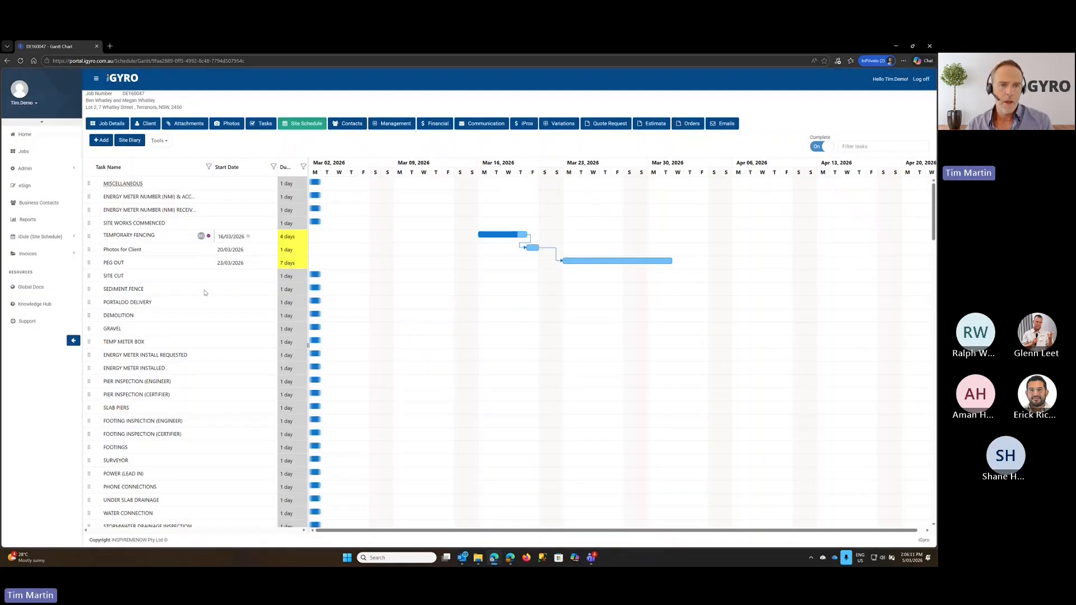
pyautogui.moveTo(201, 237)
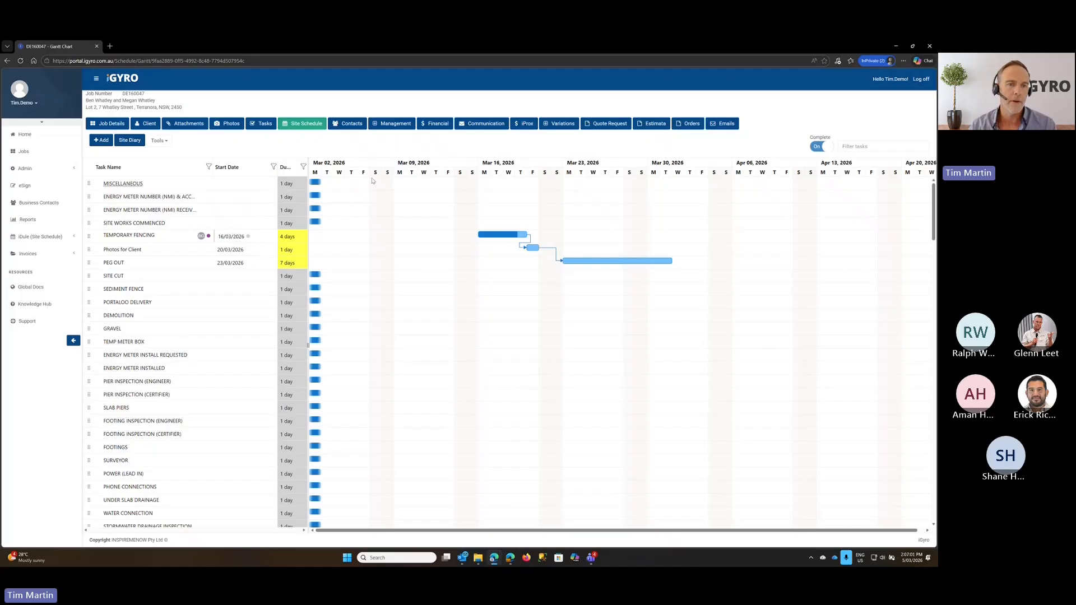
# Replace the site schedule by applying the Gantt Demo Supplier Template as the template job.
pyautogui.click(159, 142)
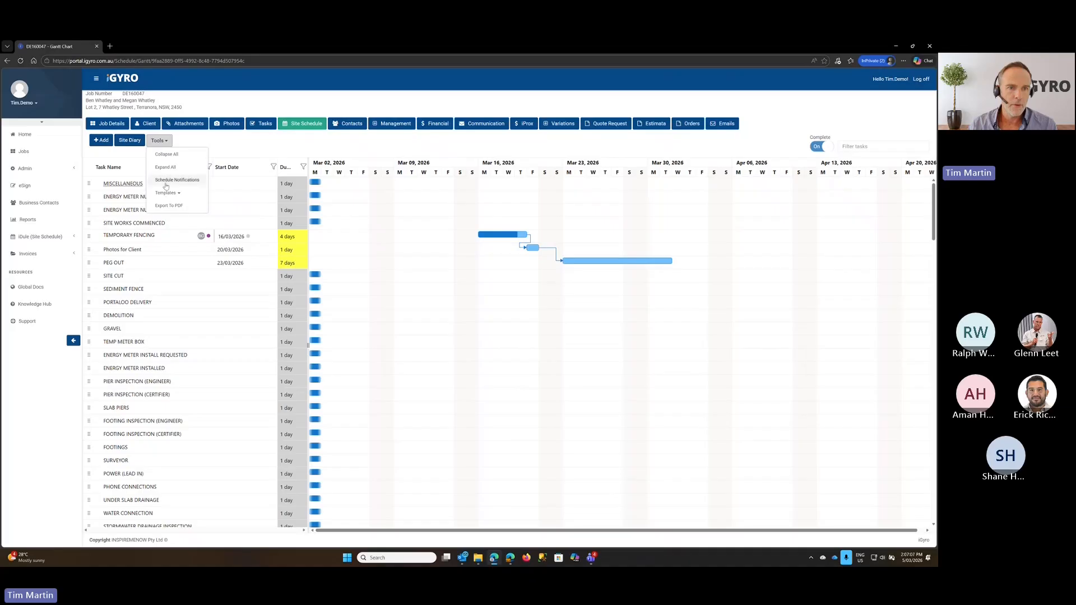
pyautogui.click(166, 193)
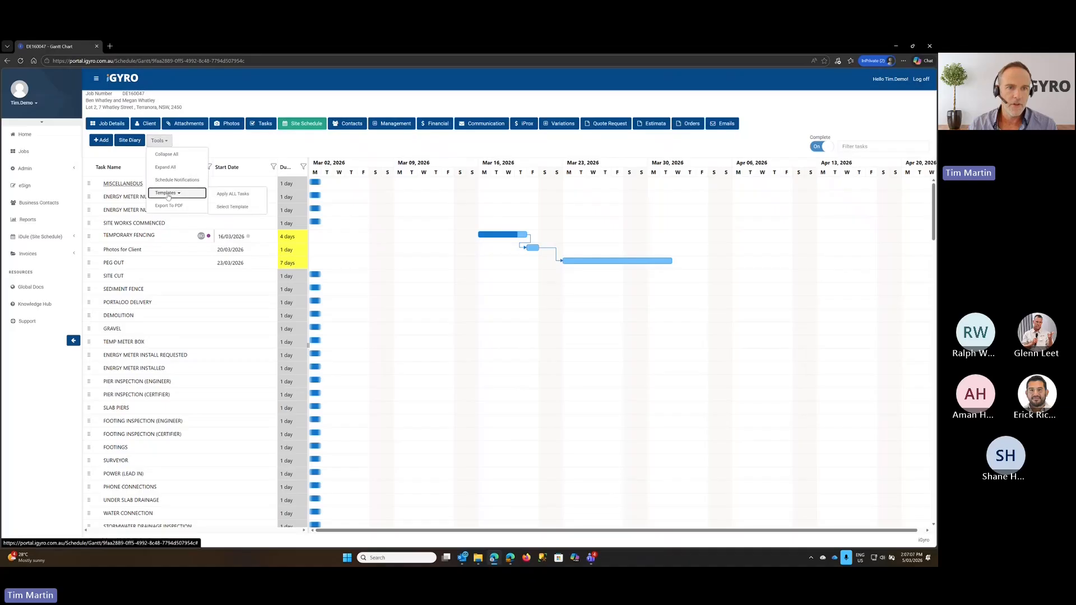
pyautogui.click(241, 207)
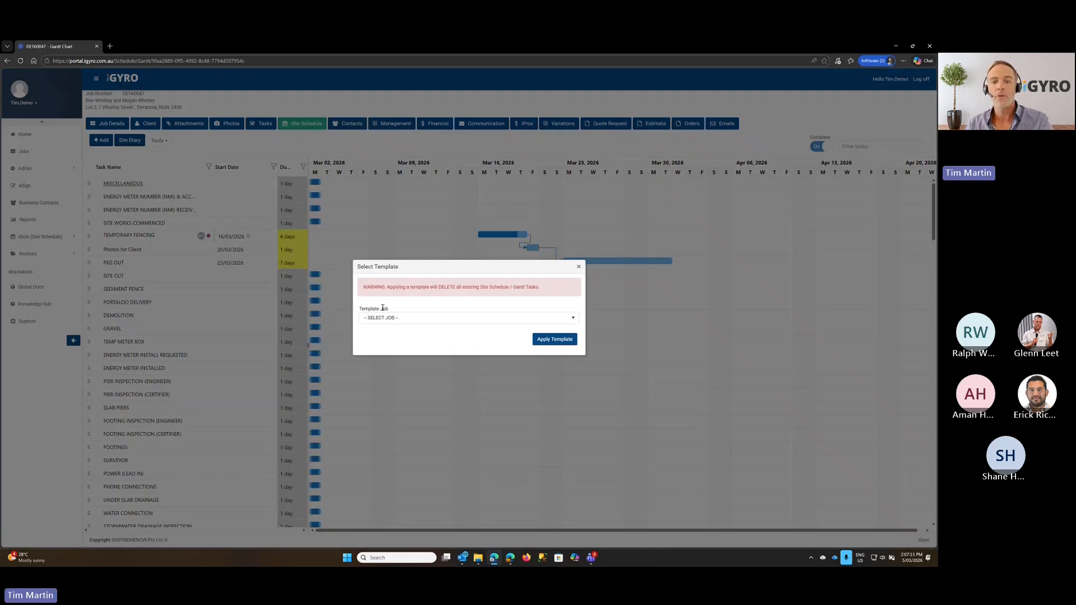
pyautogui.click(412, 323)
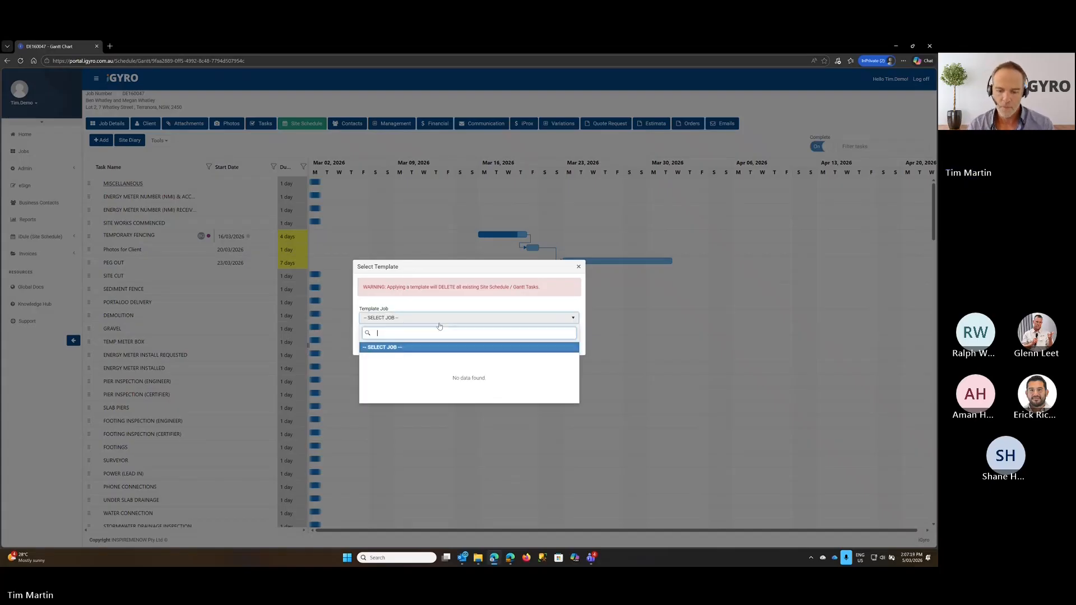
pyautogui.write('template')
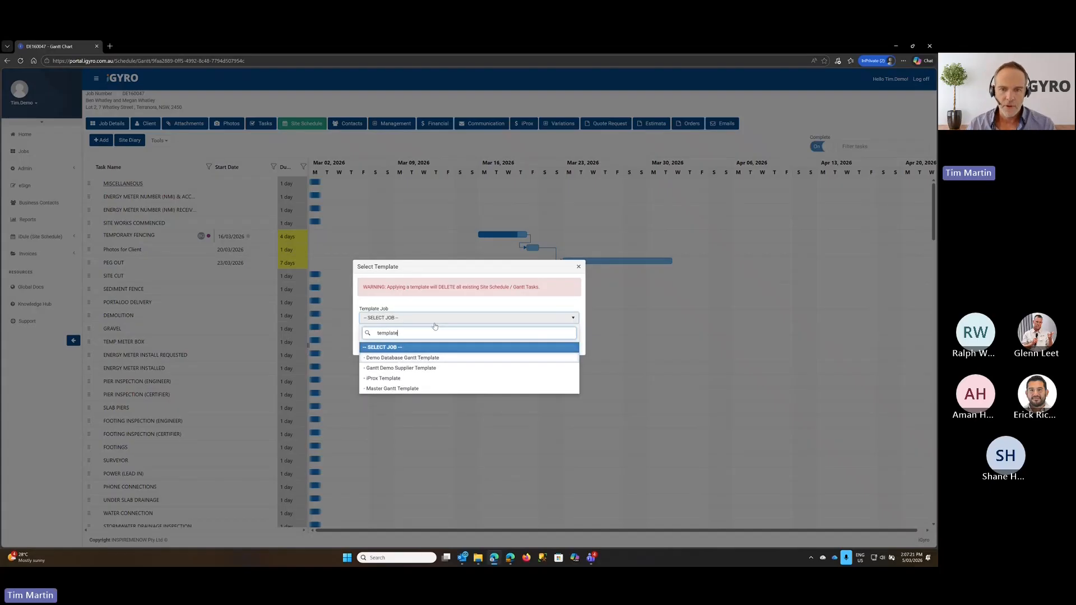
pyautogui.click(412, 368)
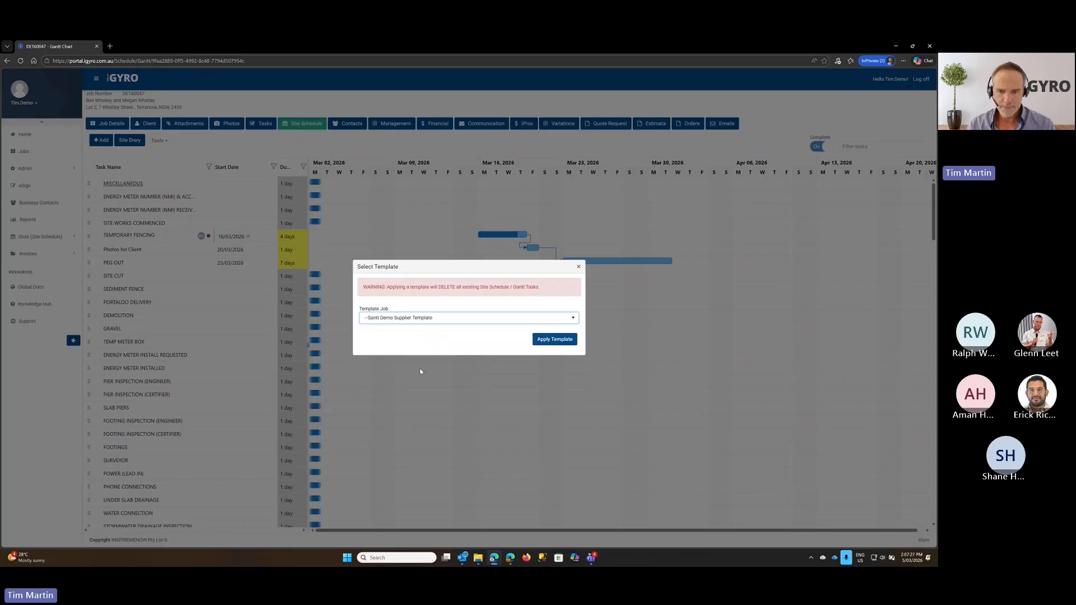
pyautogui.click(570, 341)
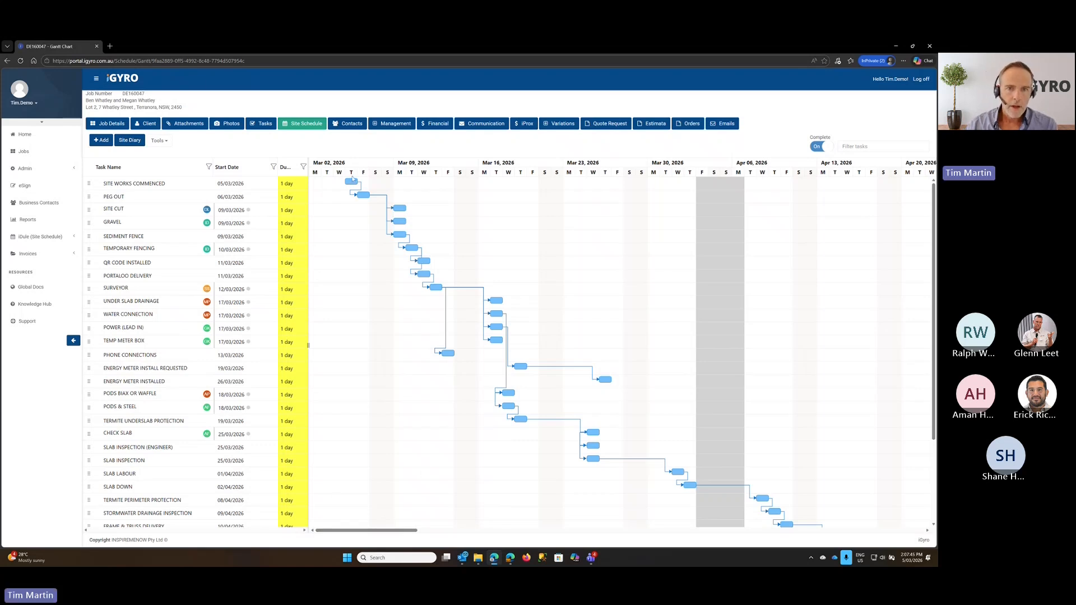
# Set the start date of SITE WORKS COMMENCED to 05/02/2026.
pyautogui.click(229, 184)
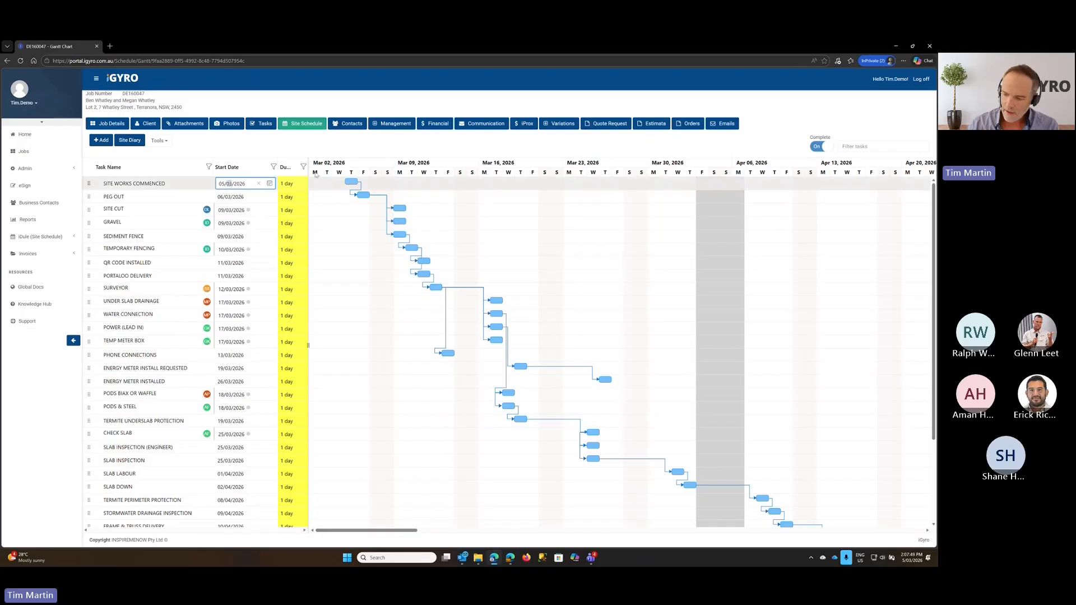
pyautogui.press('Return')
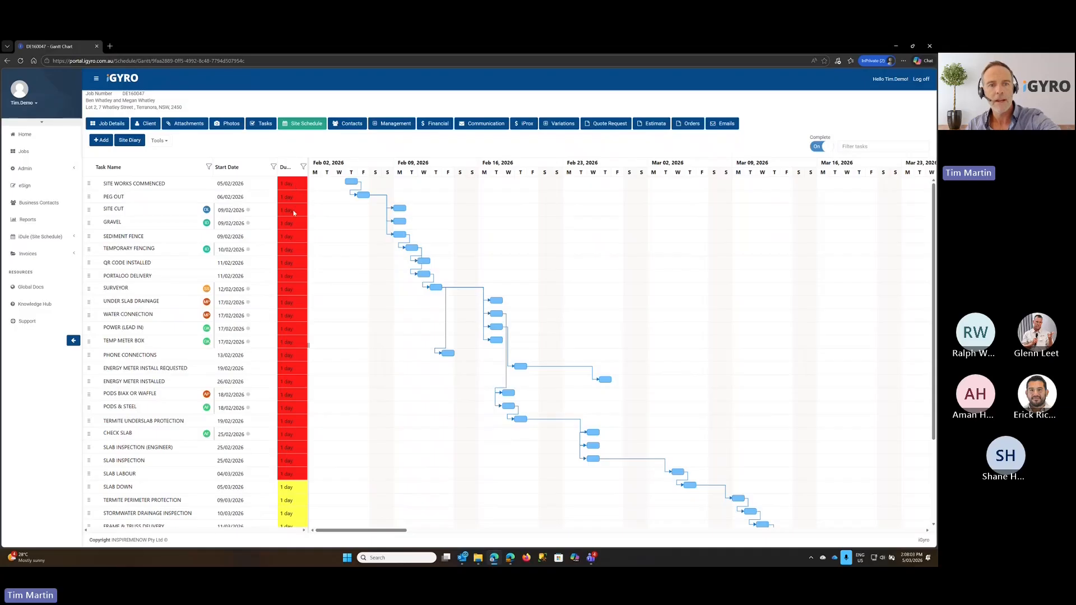
# Examine the start dates and duration colour coding of the tasks from SITE WORKS COMMENCED down to HANDOVER.
pyautogui.click(147, 184)
pyautogui.click(146, 199)
pyautogui.click(149, 223)
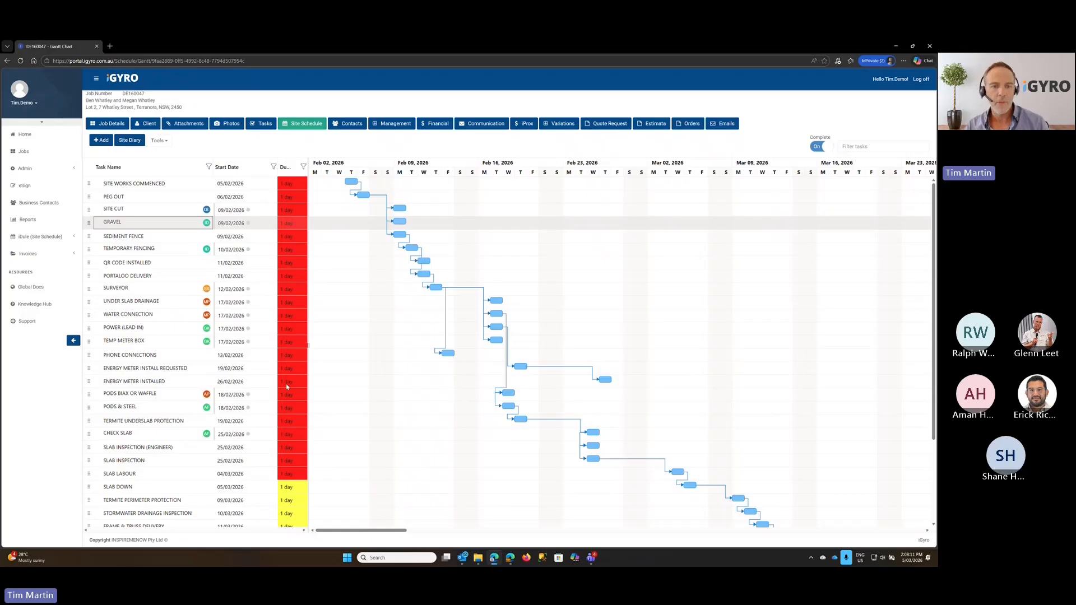
pyautogui.scroll(-3, 288, 352)
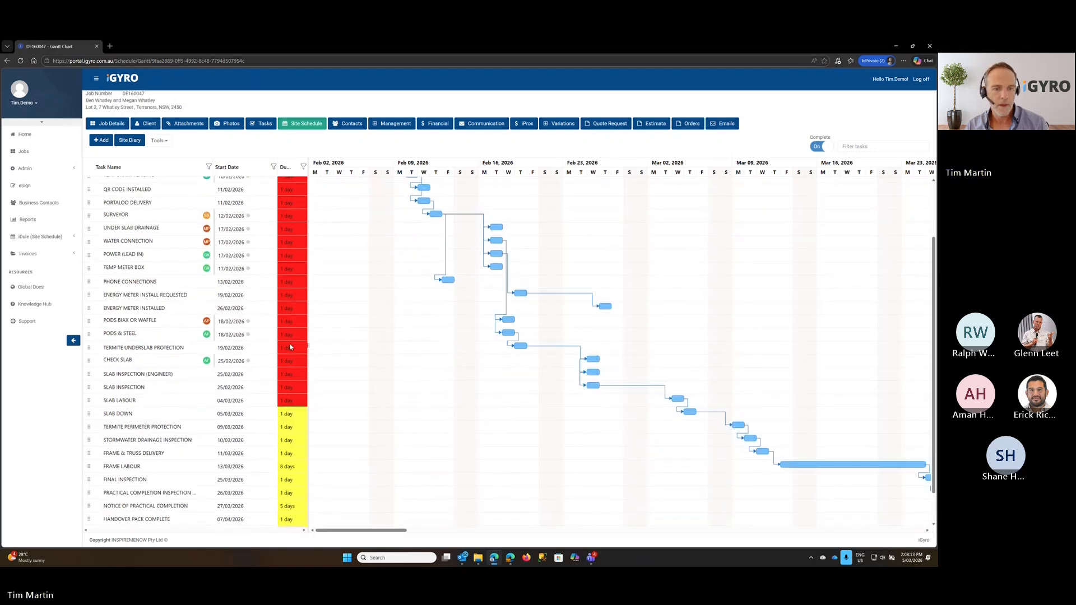
pyautogui.click(139, 419)
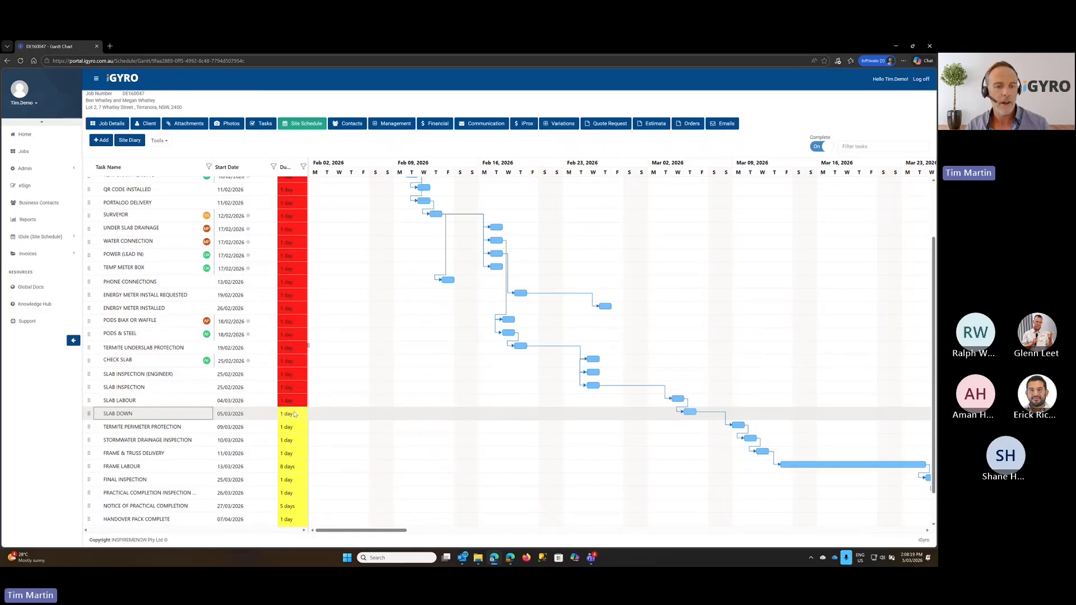
pyautogui.scroll(-1, 296, 415)
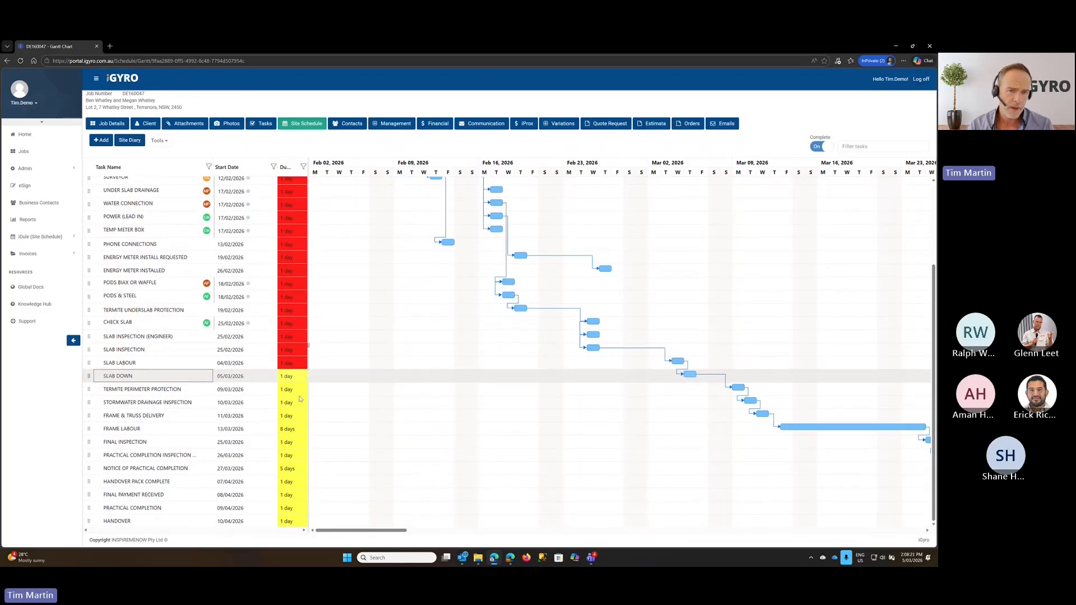
# Mark the SITE WORKS COMMENCED task as complete.
pyautogui.scroll(3, 300, 399)
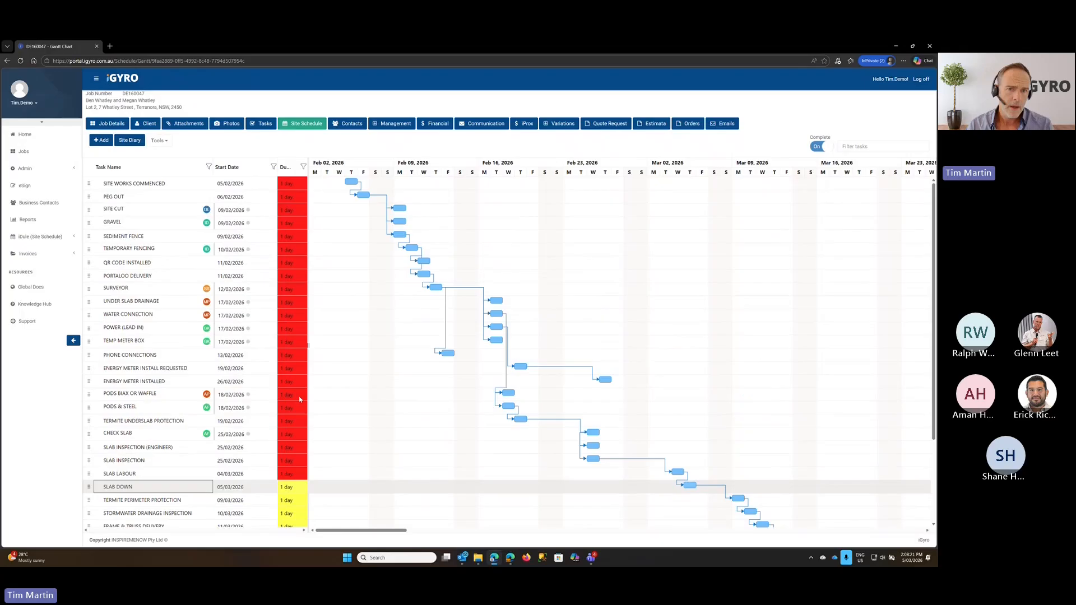
pyautogui.click(168, 184)
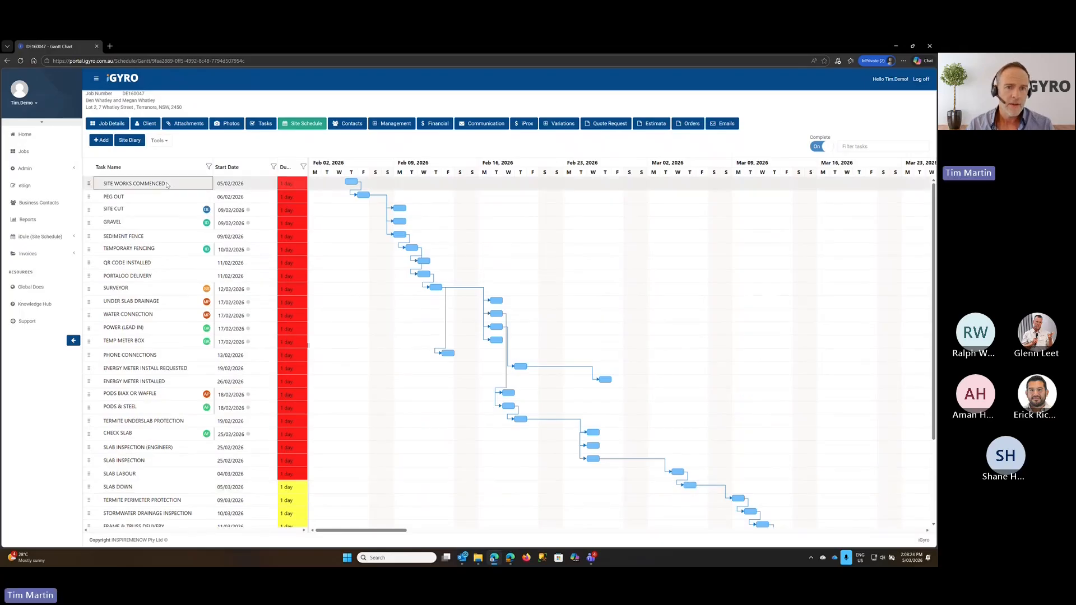
pyautogui.click(285, 185)
pyautogui.rightClick(173, 187)
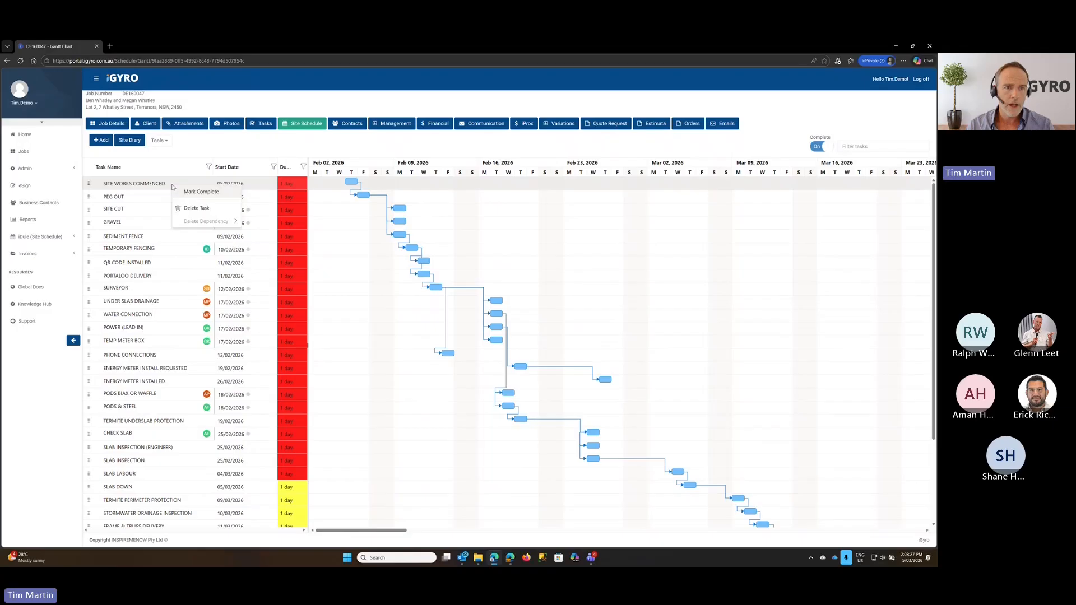
pyautogui.click(203, 194)
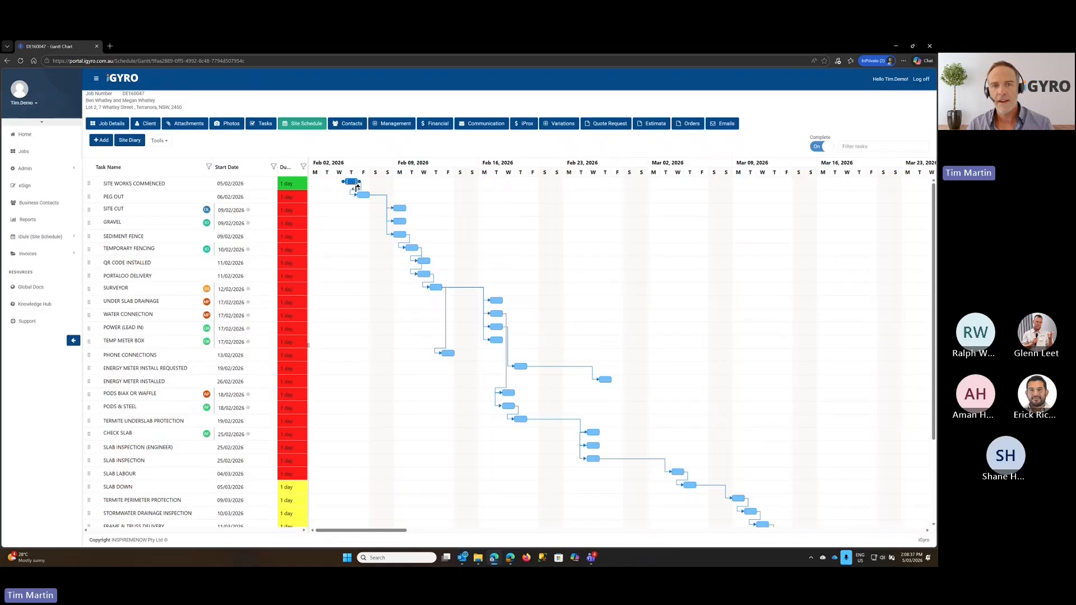
# Set the Date Complete of the PEG OUT task to today's date, 5/03/2026, and save the task.
pyautogui.click(160, 185)
pyautogui.doubleClick(163, 197)
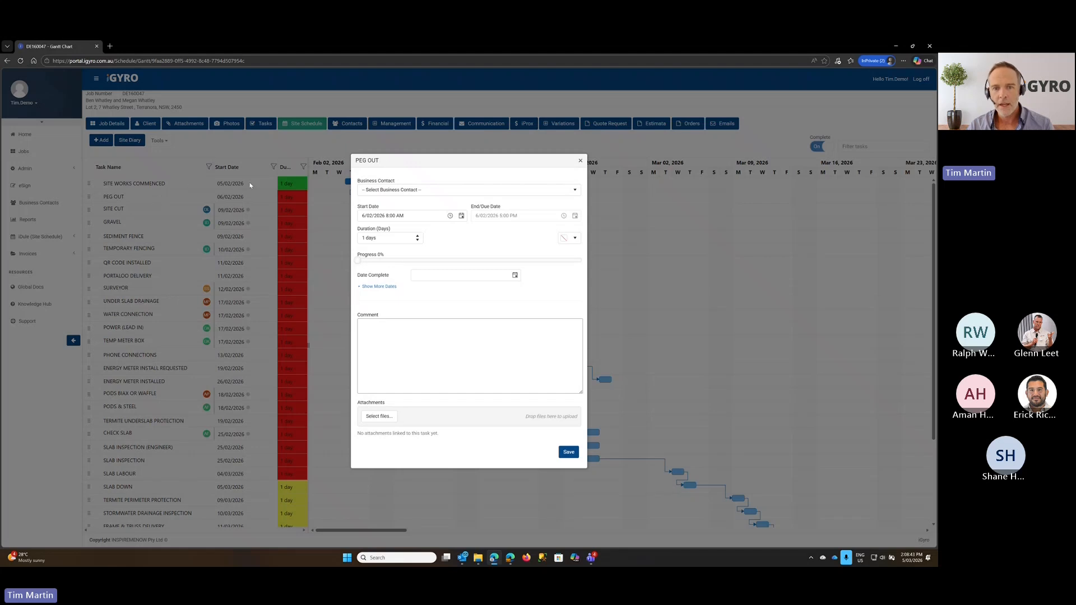
pyautogui.click(515, 275)
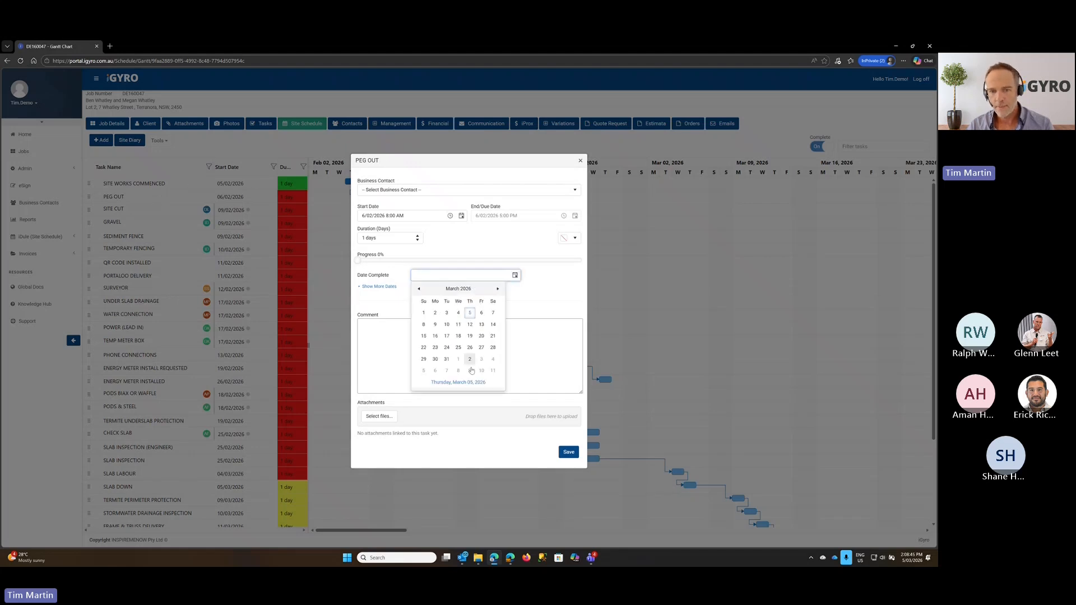
pyautogui.click(461, 385)
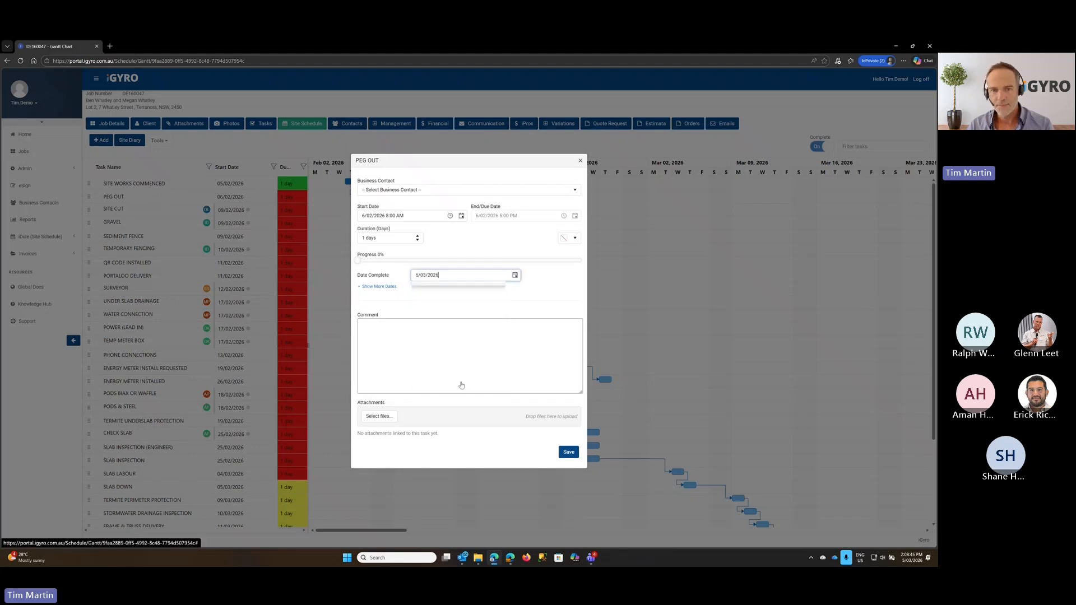
pyautogui.click(571, 457)
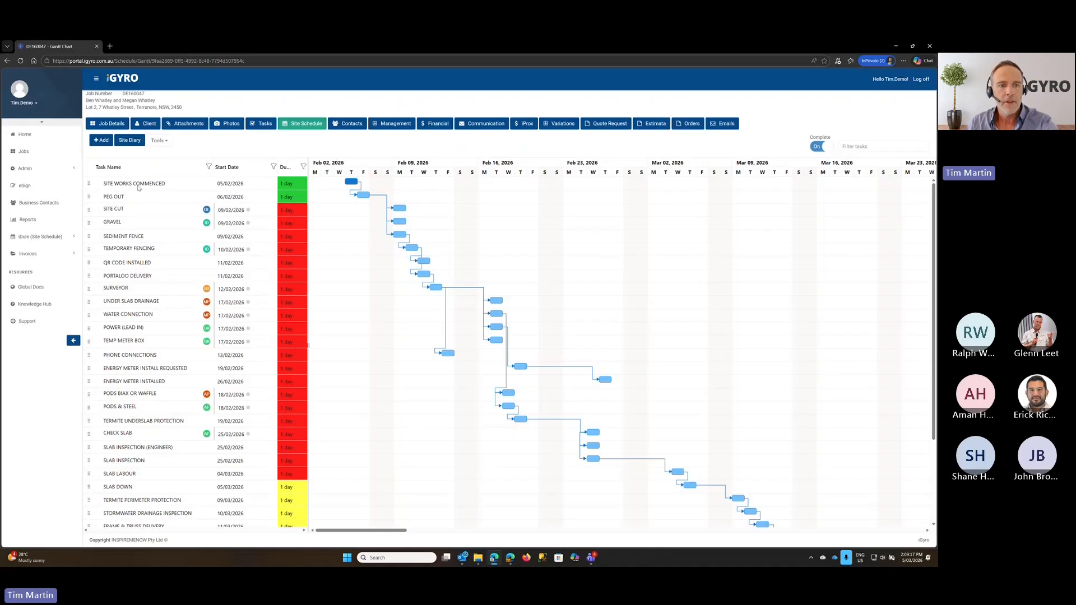
# View the SEDIMENT FENCE task's details and close them without changes.
pyautogui.click(131, 240)
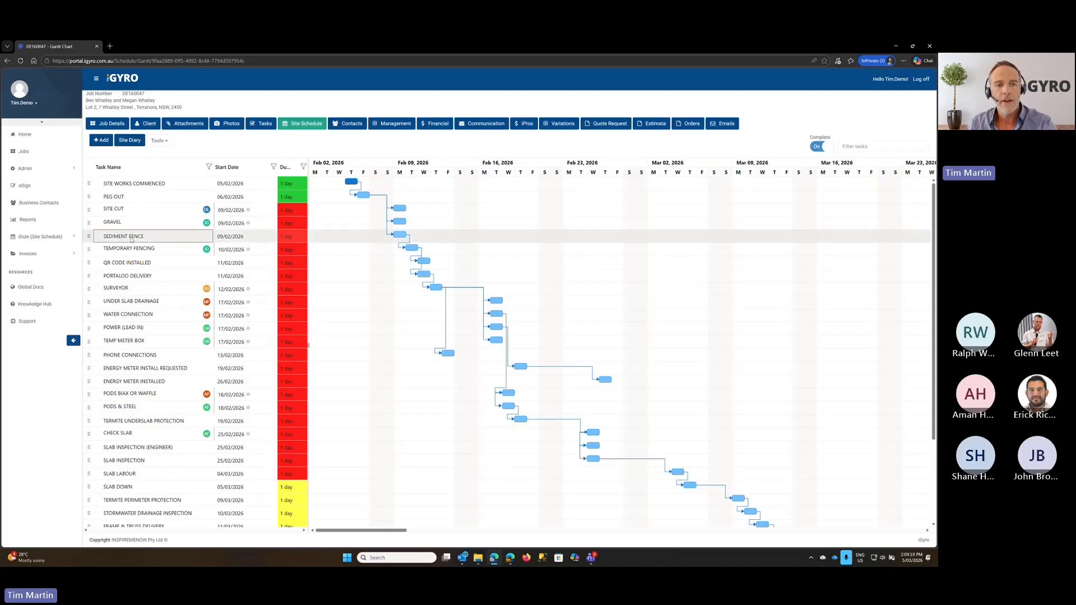
pyautogui.doubleClick(131, 239)
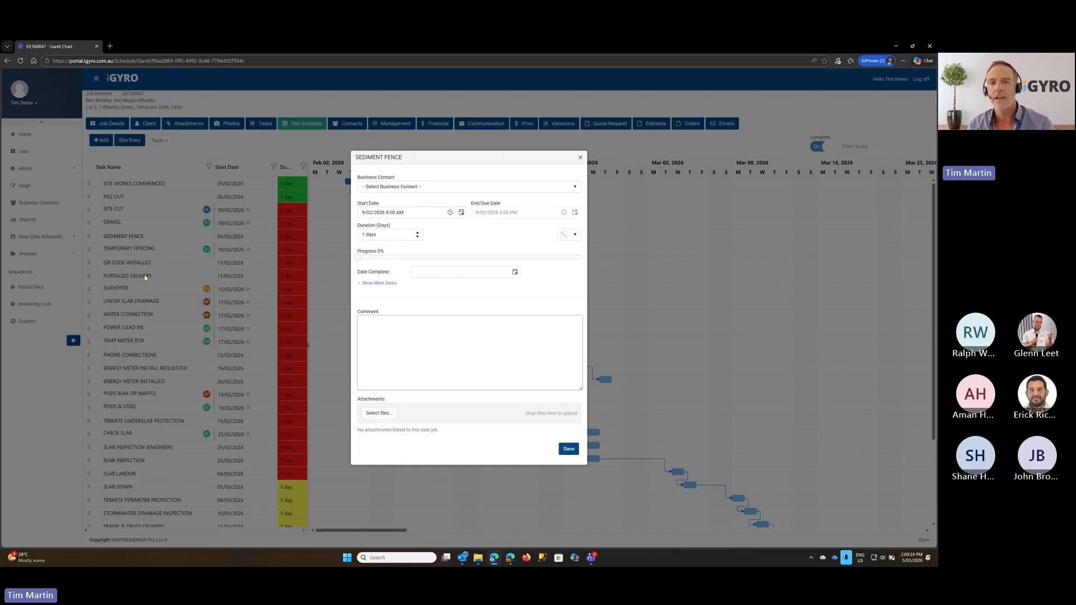
pyautogui.click(580, 158)
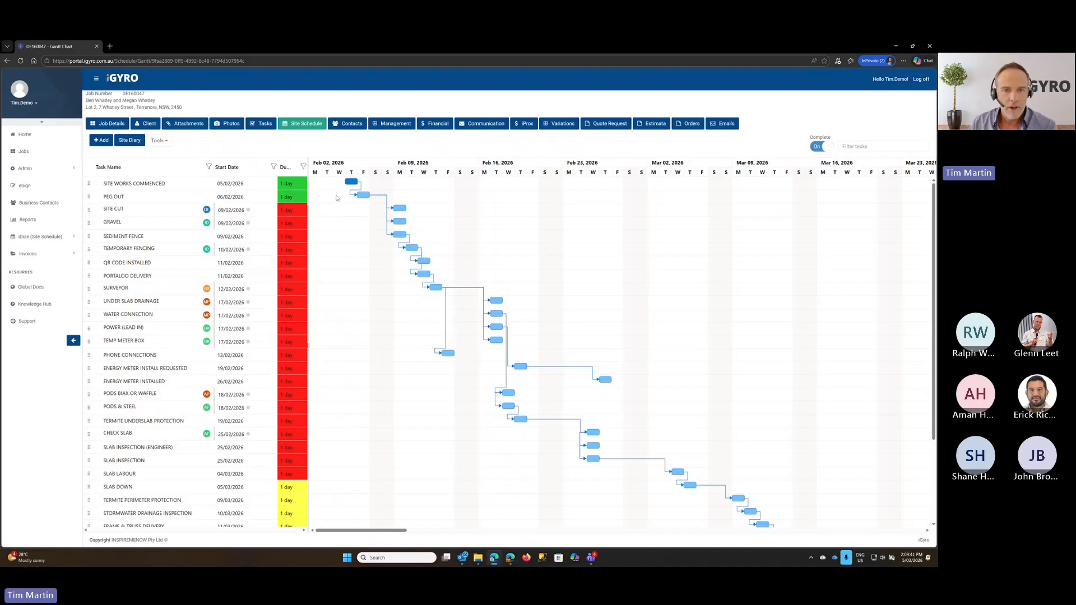
# Set the start date of SITE WORKS COMMENCED to 05/03/2026 and bring the rescheduled tasks into view.
pyautogui.doubleClick(230, 184)
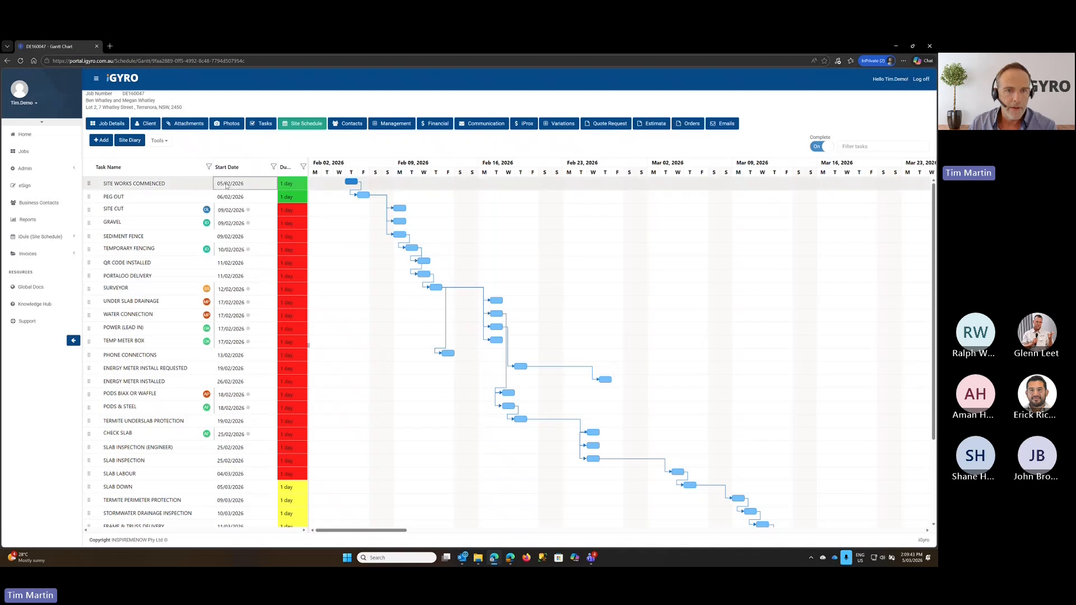
pyautogui.write('3')
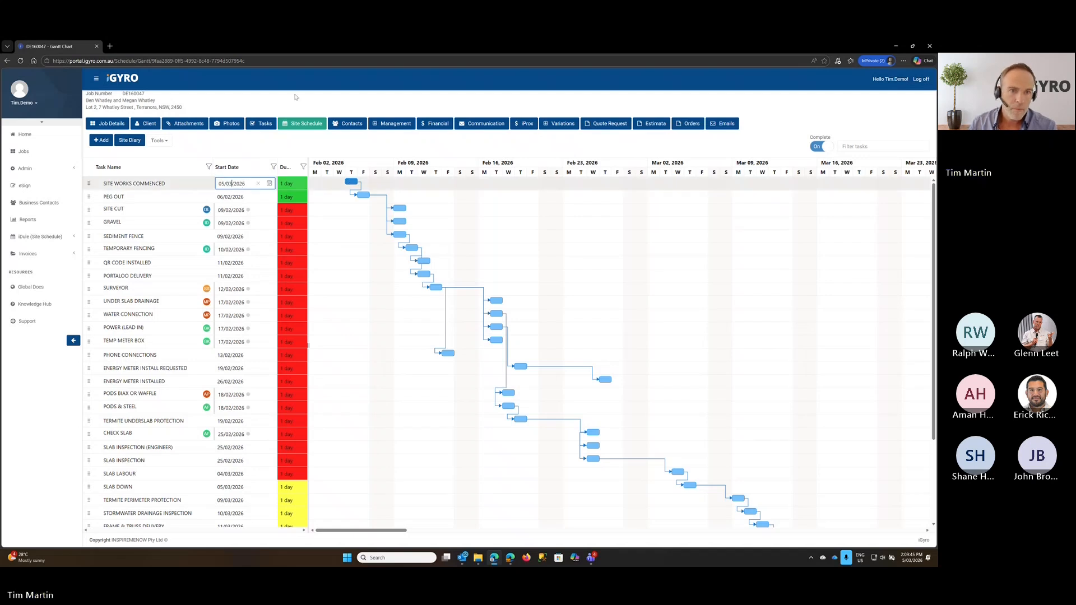
pyautogui.click(295, 97)
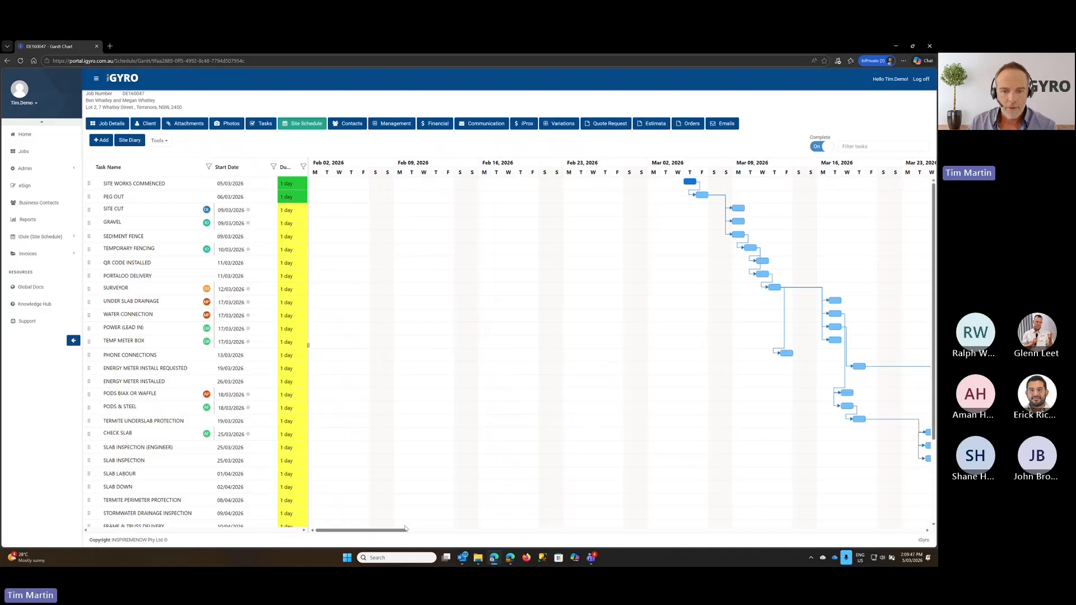
pyautogui.moveTo(403, 531); pyautogui.dragTo(455, 531)
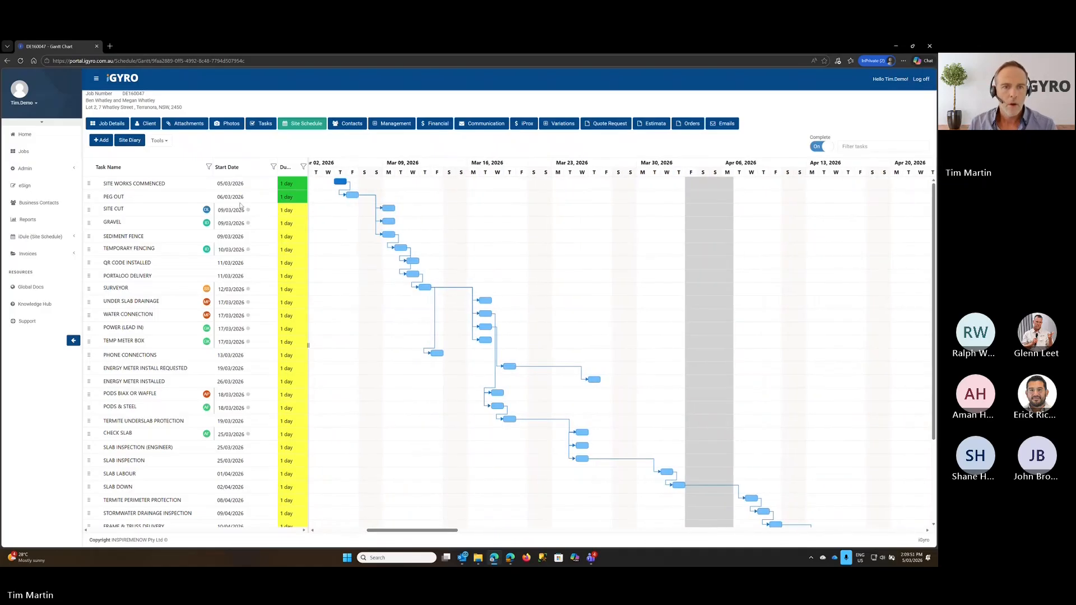
pyautogui.moveTo(208, 211)
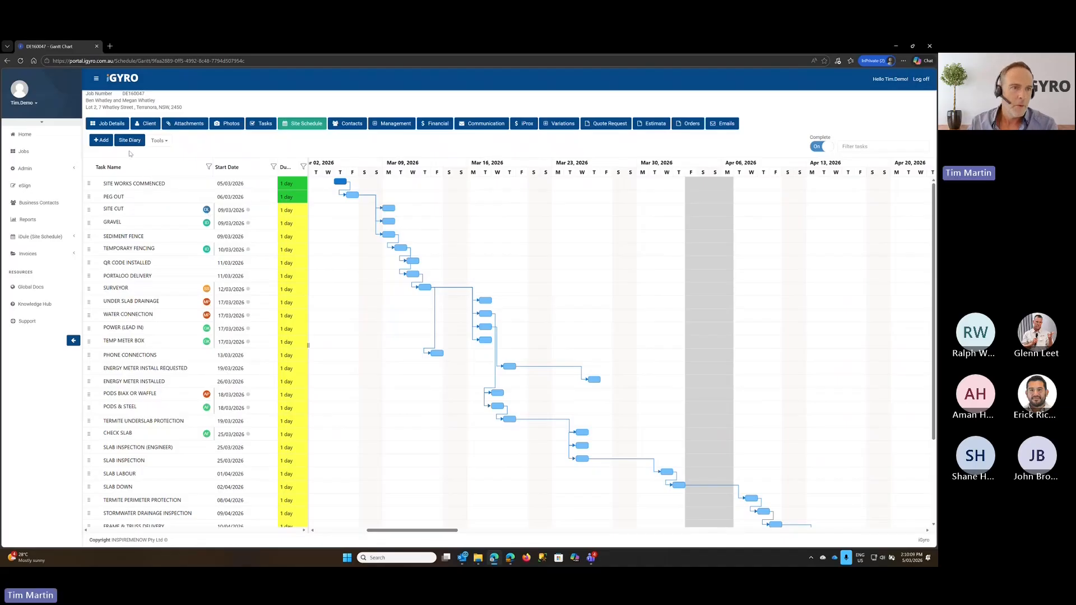
# Check the Supplier Portal Enabled option in the group's Global Settings and return to the job's site schedule.
pyautogui.click(35, 170)
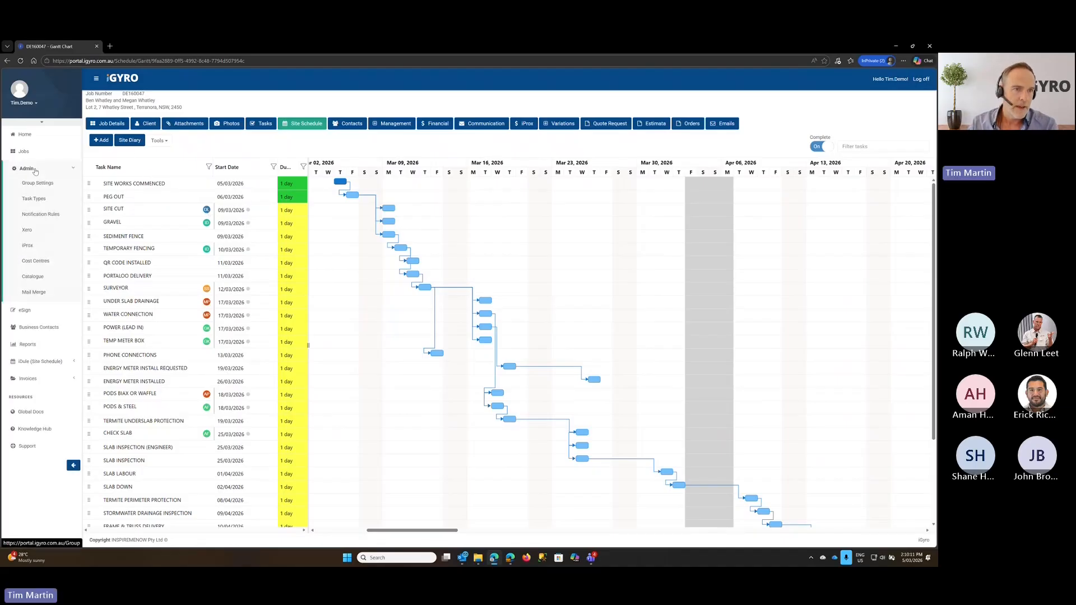
pyautogui.click(40, 185)
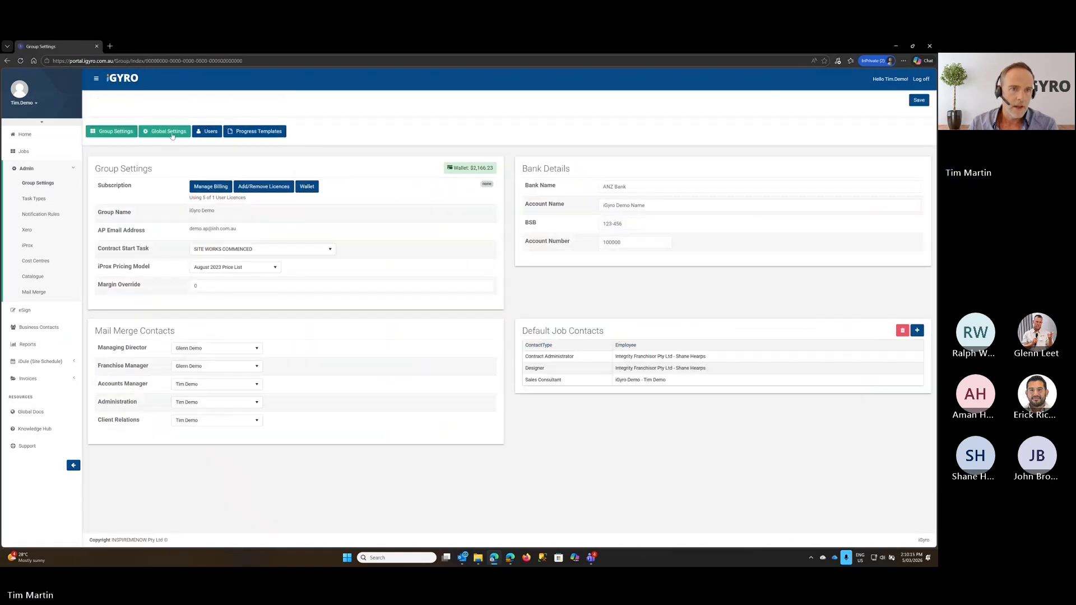
pyautogui.click(168, 132)
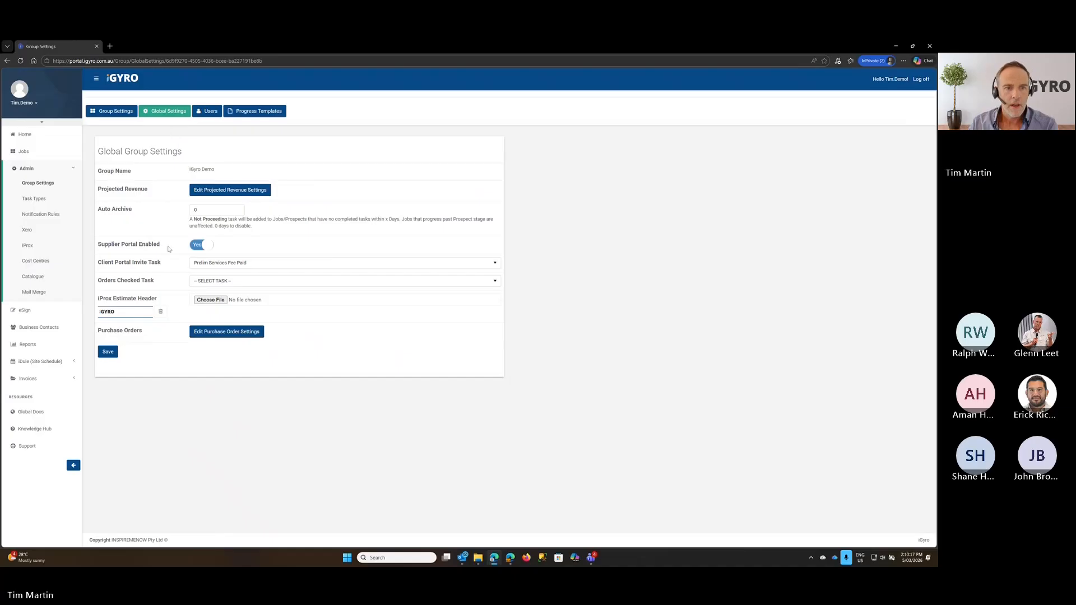
pyautogui.moveTo(97, 245); pyautogui.dragTo(162, 245)
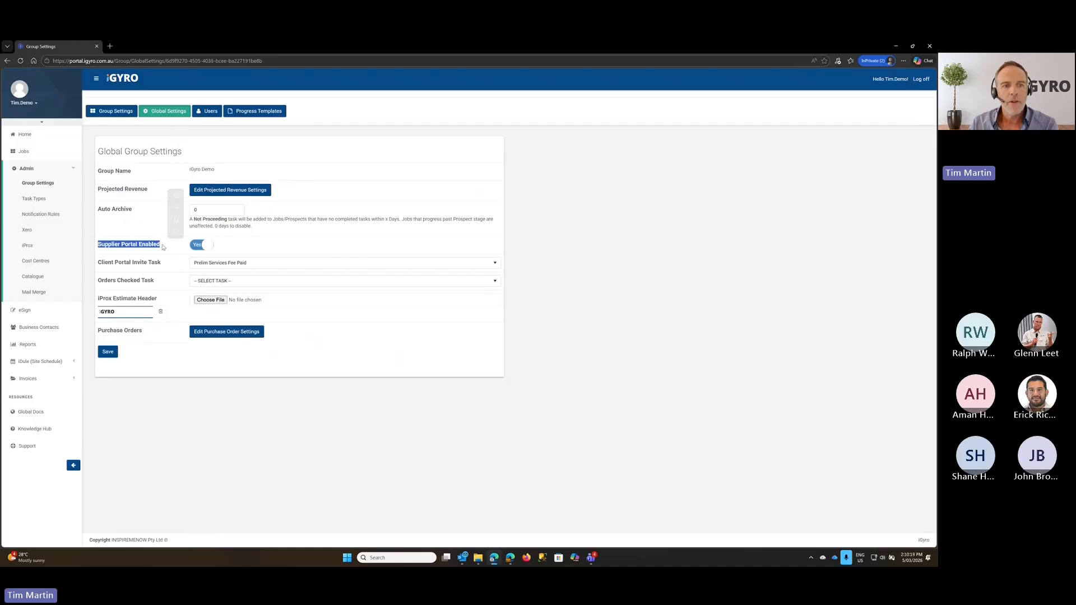
pyautogui.click(112, 246)
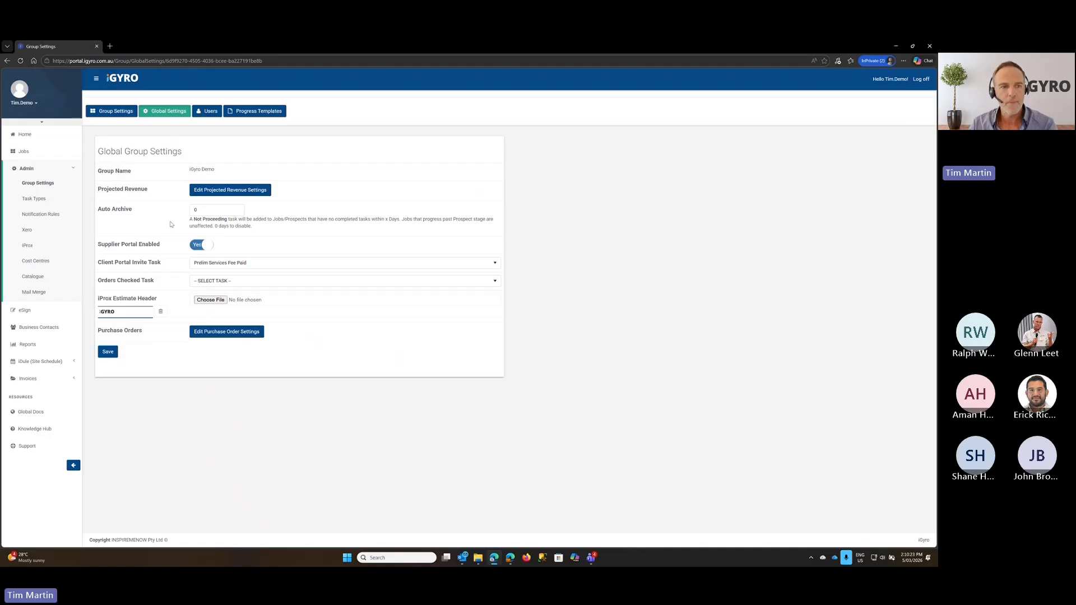
pyautogui.click(7, 61)
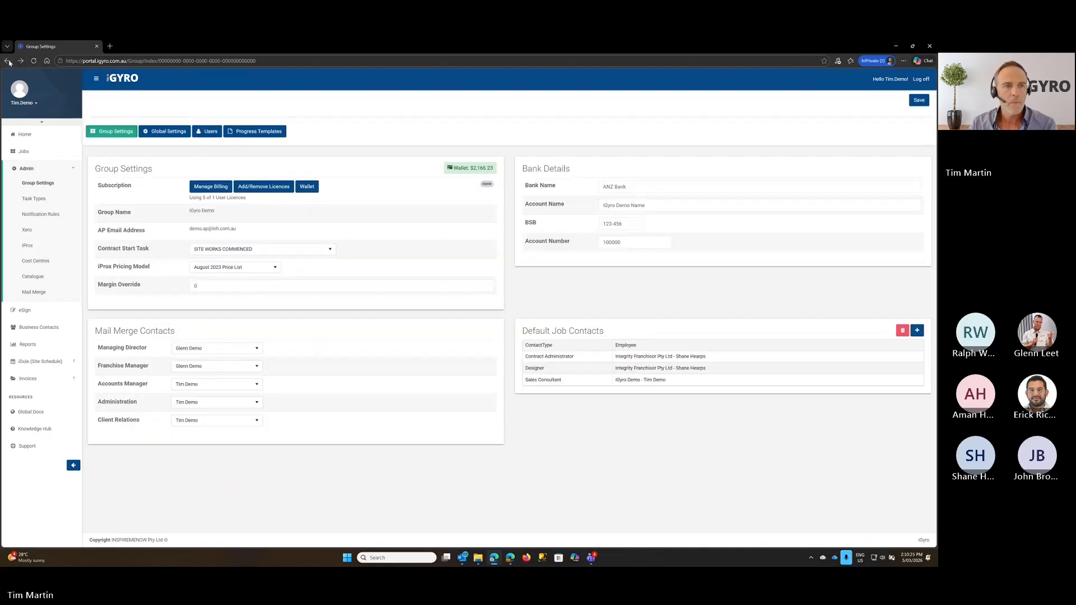
pyautogui.click(8, 61)
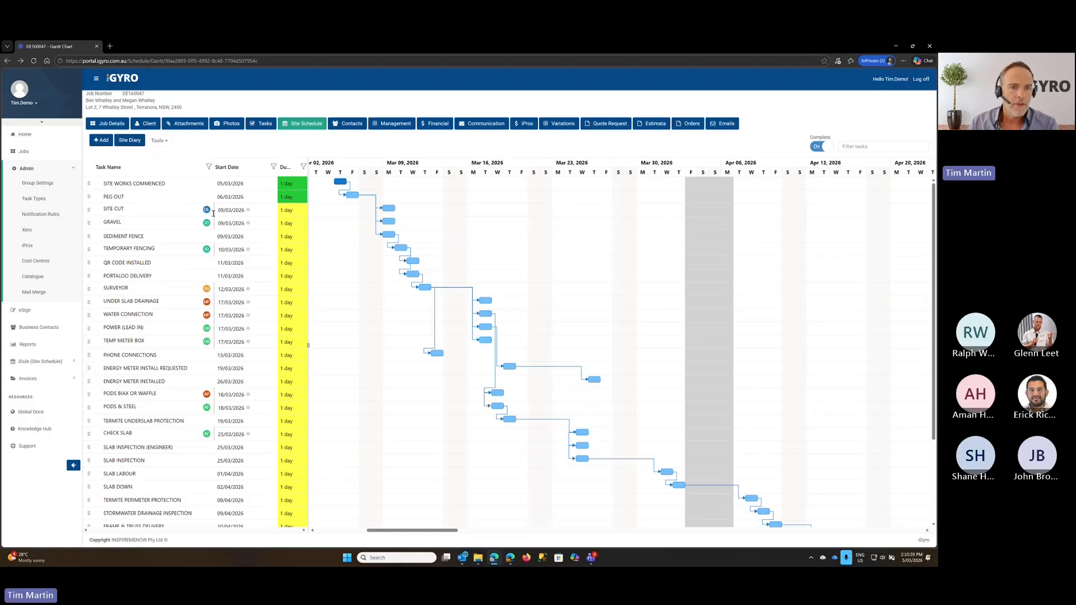
# Check the business contact details assigned to the SITE CUT task and close the task.
pyautogui.click(163, 210)
pyautogui.doubleClick(165, 209)
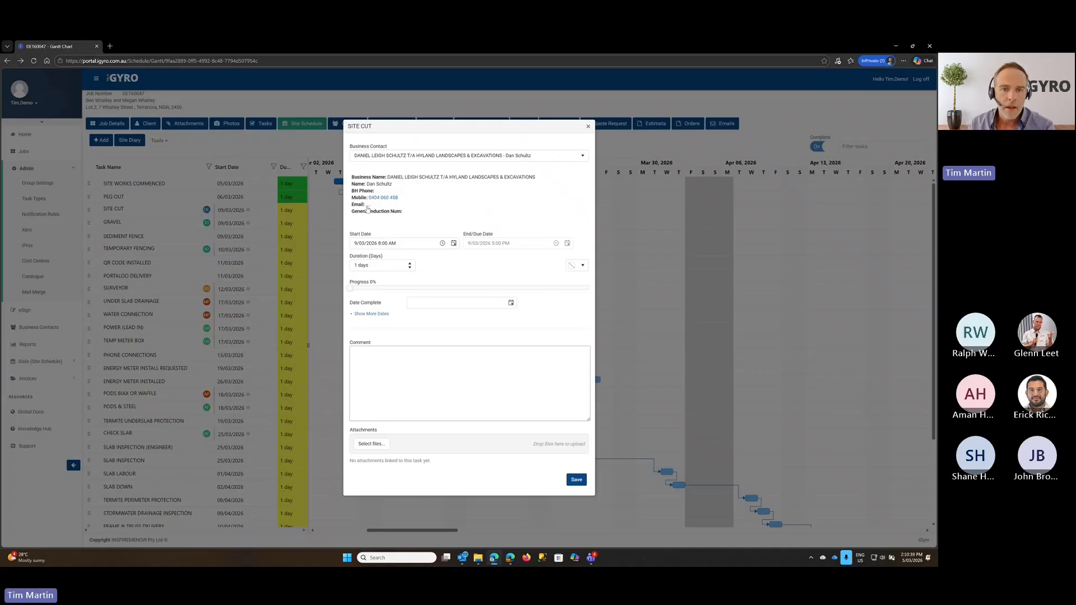
pyautogui.click(588, 126)
pyautogui.click(208, 225)
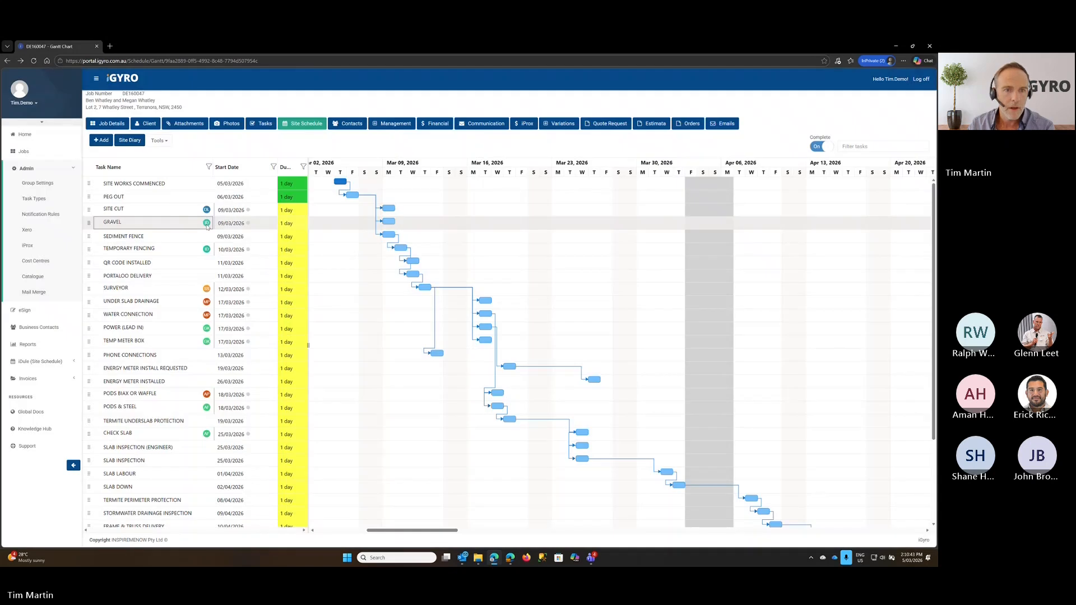
# Start a call-up email to the PODS & STEEL task's supplier and review its subject, job and address lines.
pyautogui.click(161, 409)
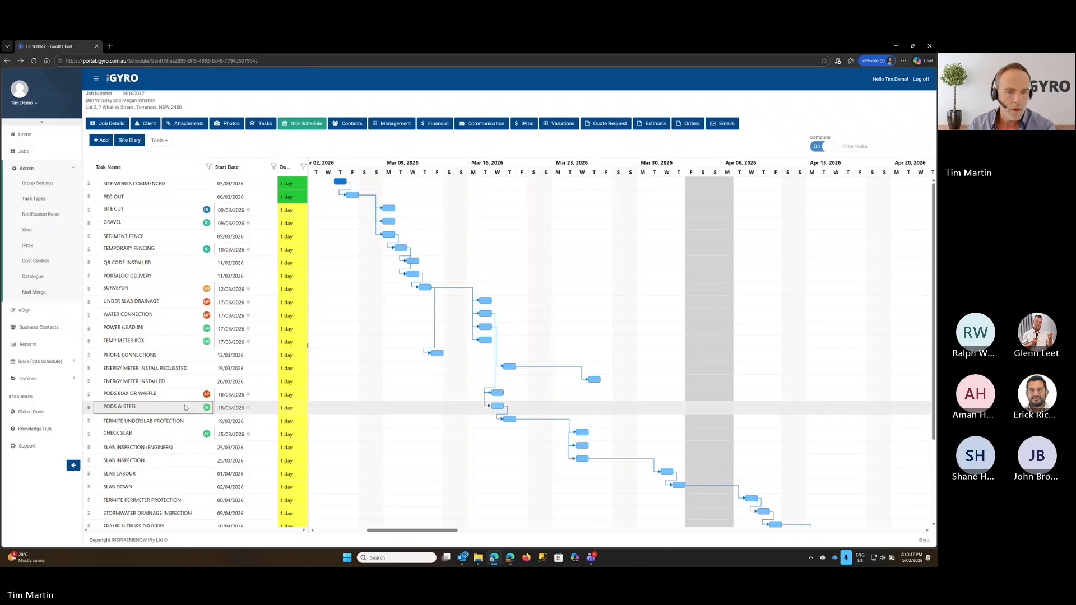
pyautogui.doubleClick(185, 408)
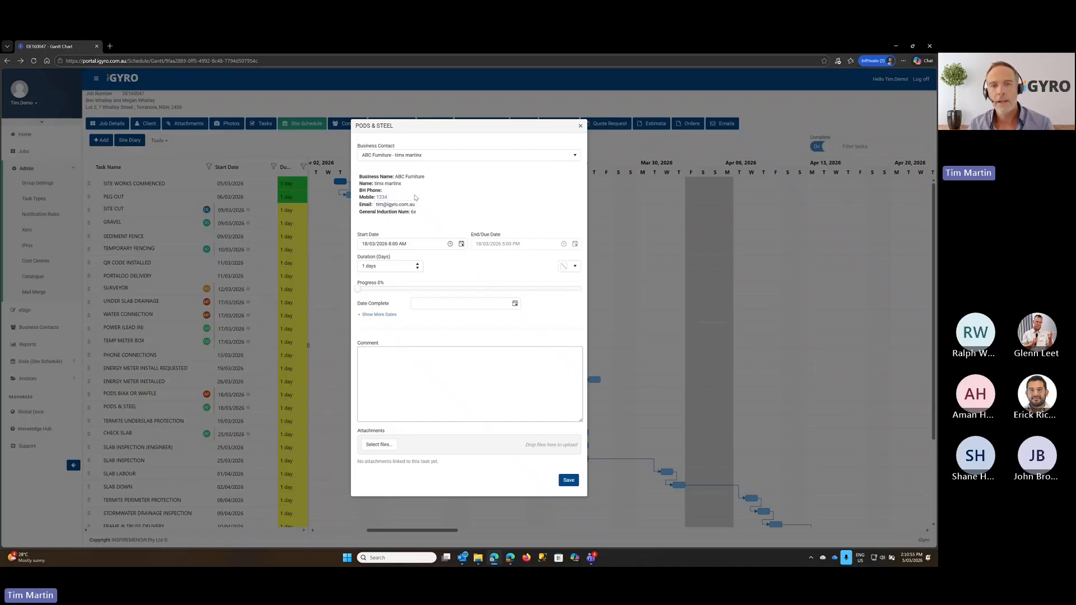
pyautogui.click(395, 205)
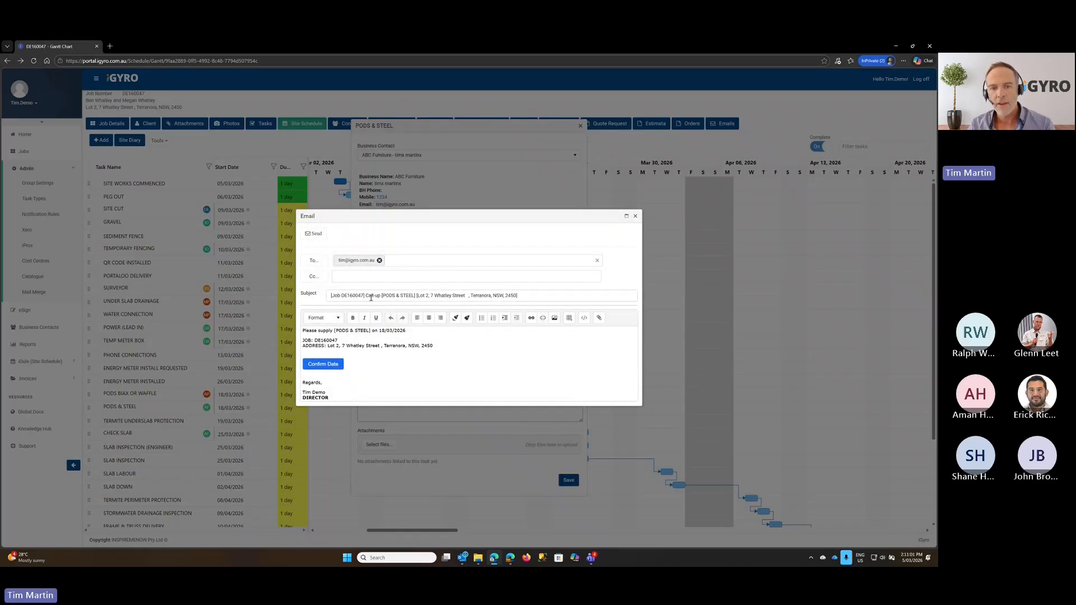
pyautogui.moveTo(365, 296); pyautogui.dragTo(425, 295)
pyautogui.click(381, 339)
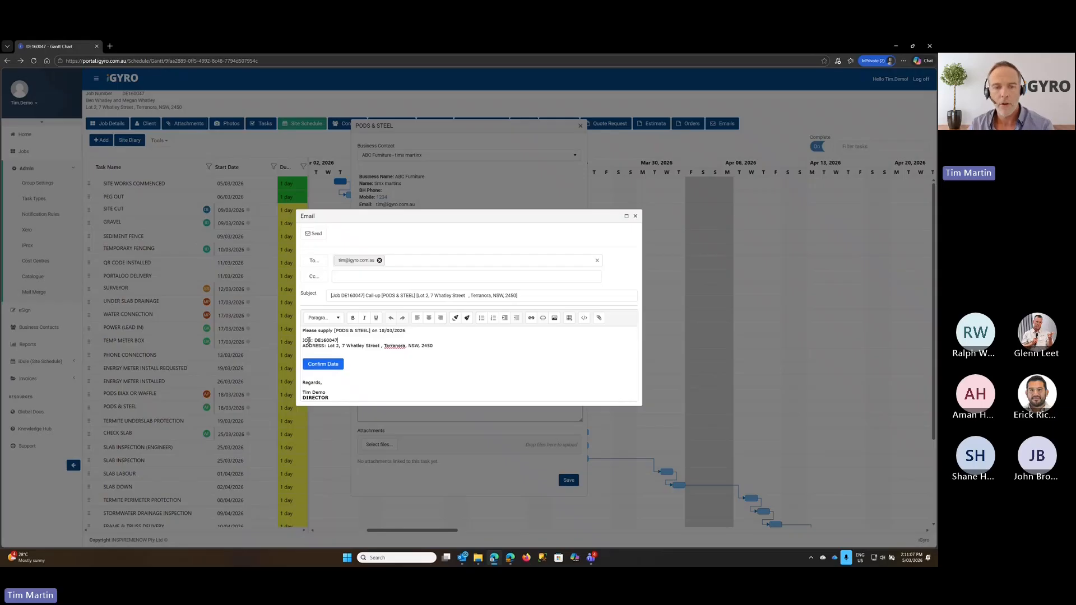
pyautogui.moveTo(302, 340); pyautogui.dragTo(385, 358)
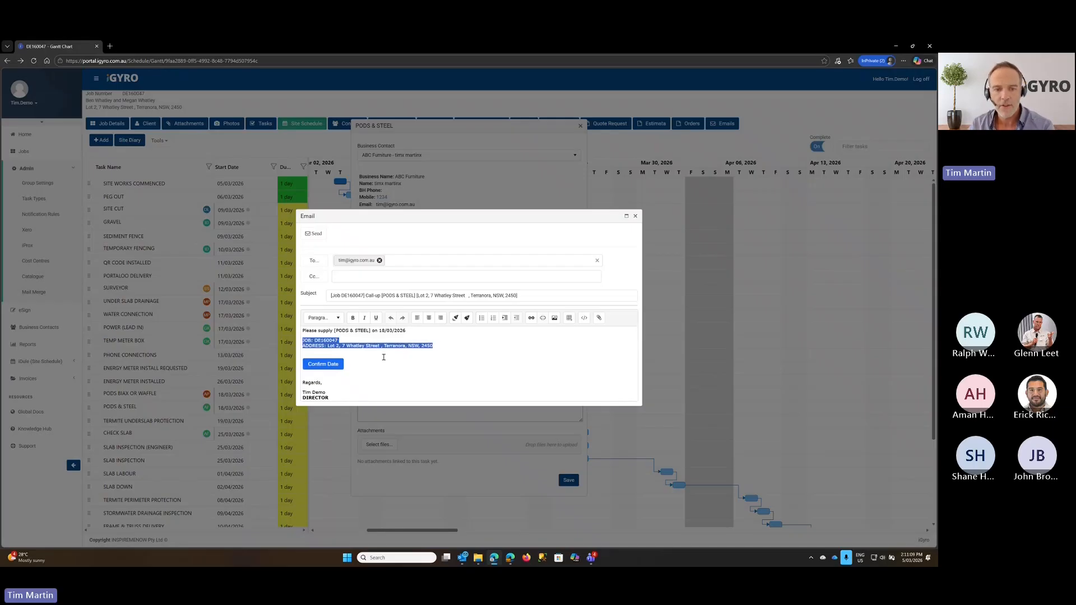
pyautogui.click(356, 359)
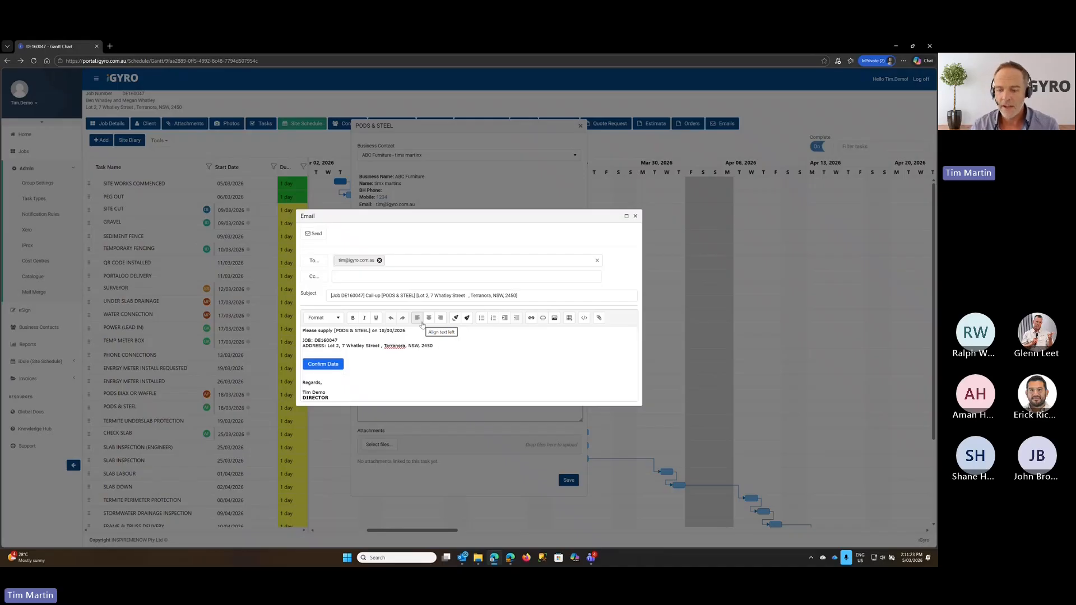
# Delete the Confirm Date button from the call-up email, discard that draft and reopen a fresh email to the PODS & STEEL supplier.
pyautogui.press('BackSpace')
pyautogui.press('BackSpace')
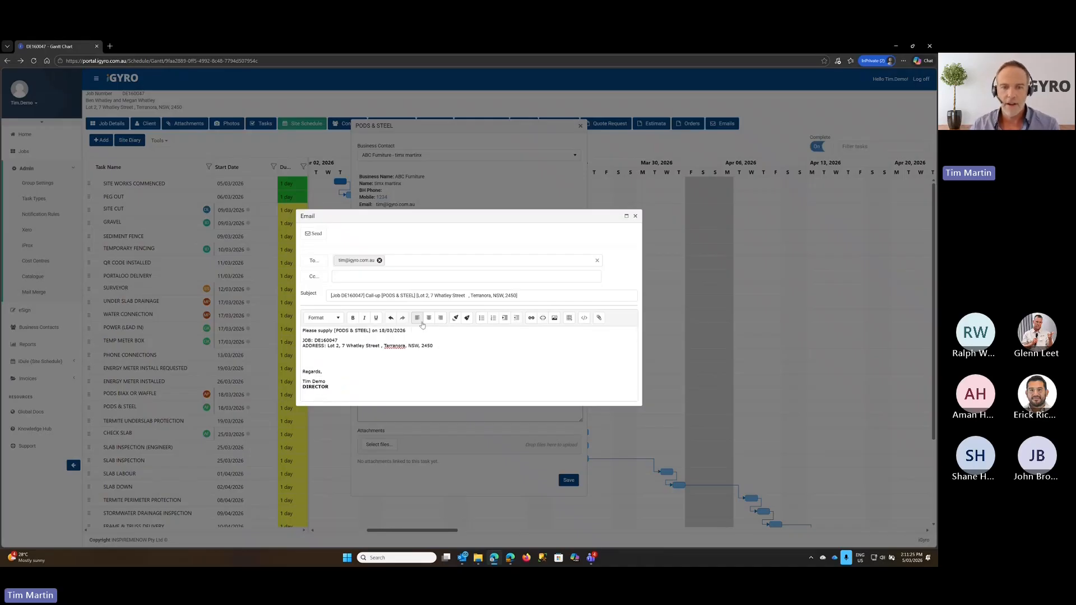
pyautogui.click(636, 217)
pyautogui.click(408, 206)
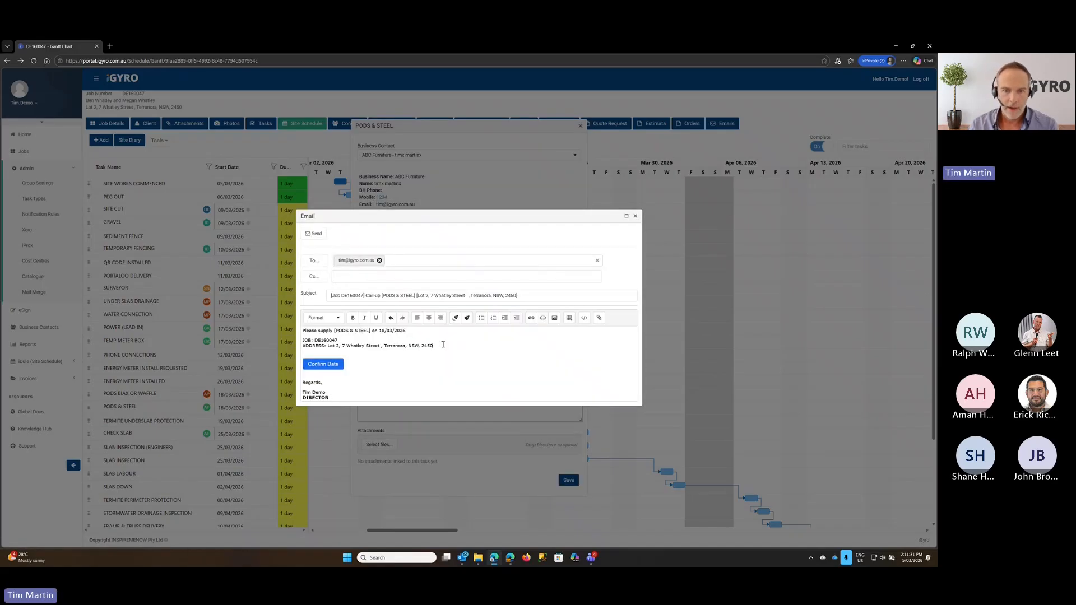
# Add a line below the address in the call-up email and insert a link to the job attachment Drawings/Construction Plan.pdf.
pyautogui.click(443, 346)
pyautogui.press('Return')
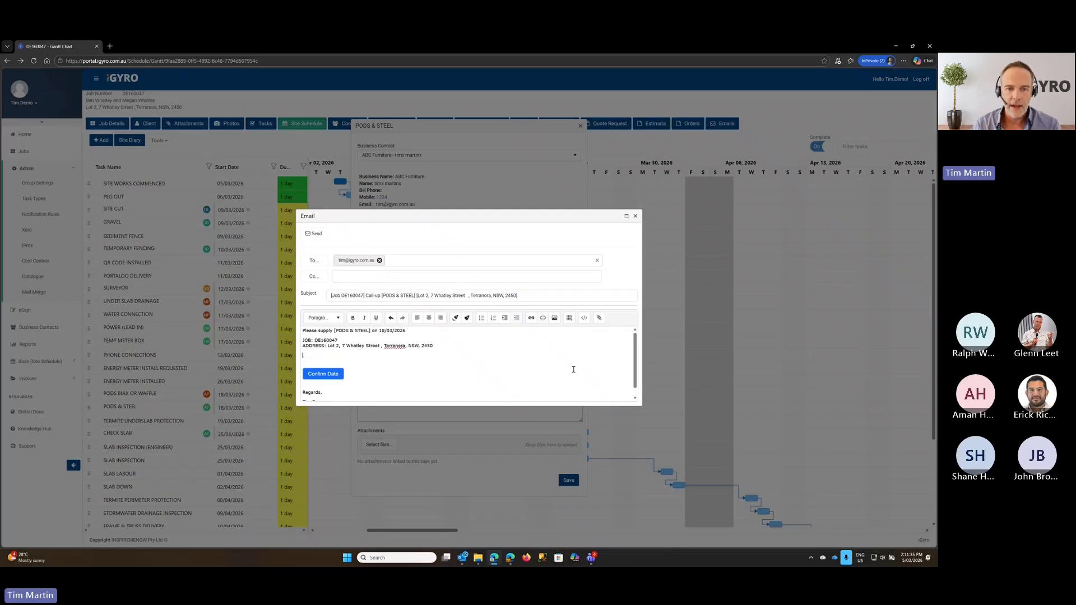
pyautogui.click(600, 319)
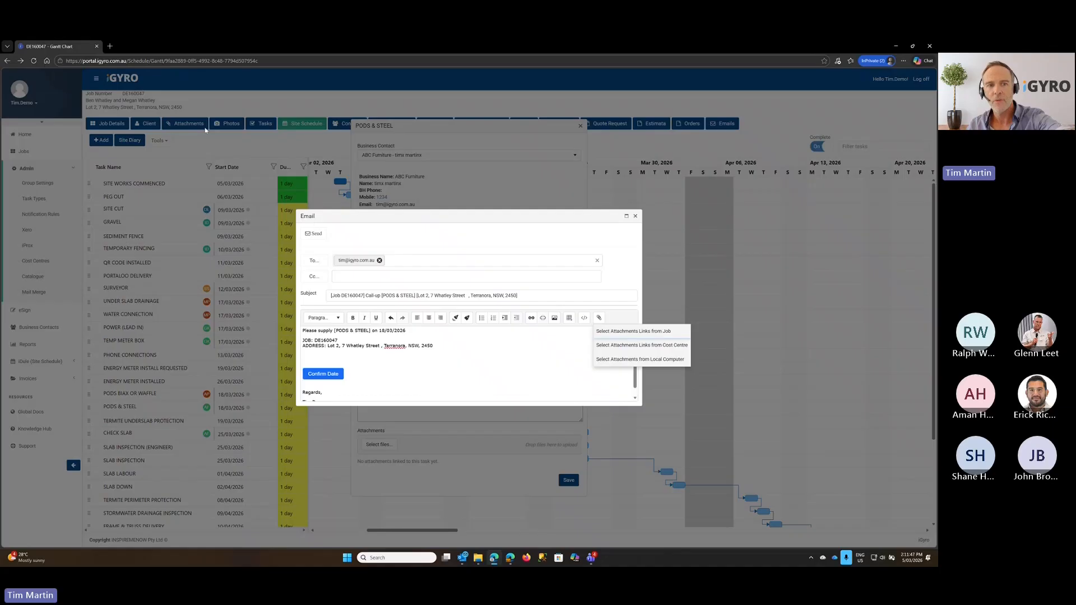
pyautogui.click(636, 332)
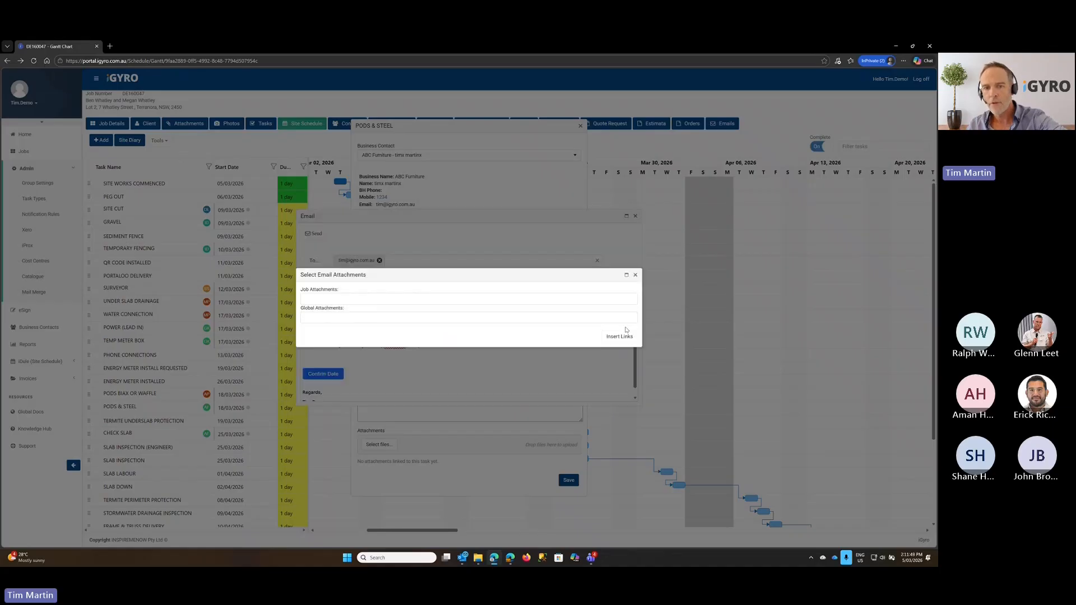
pyautogui.click(395, 301)
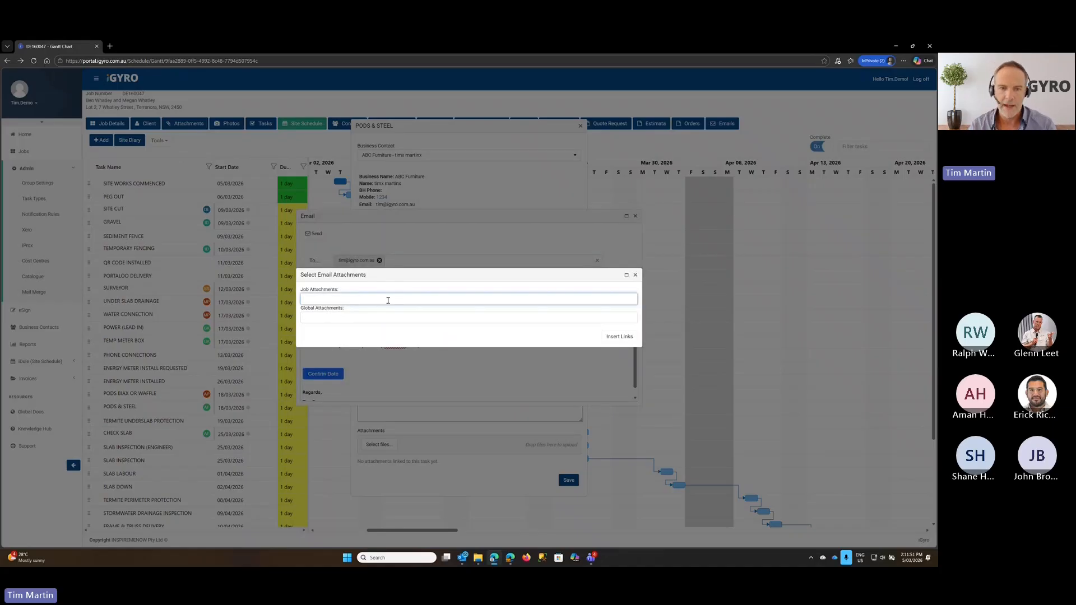
pyautogui.write('cons')
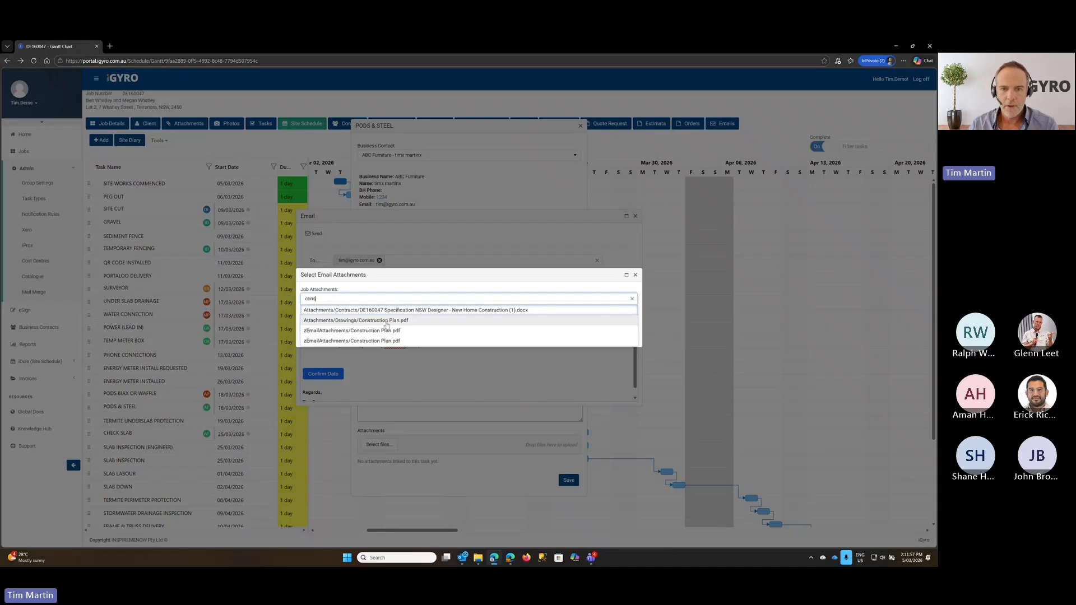
pyautogui.click(386, 321)
pyautogui.click(619, 337)
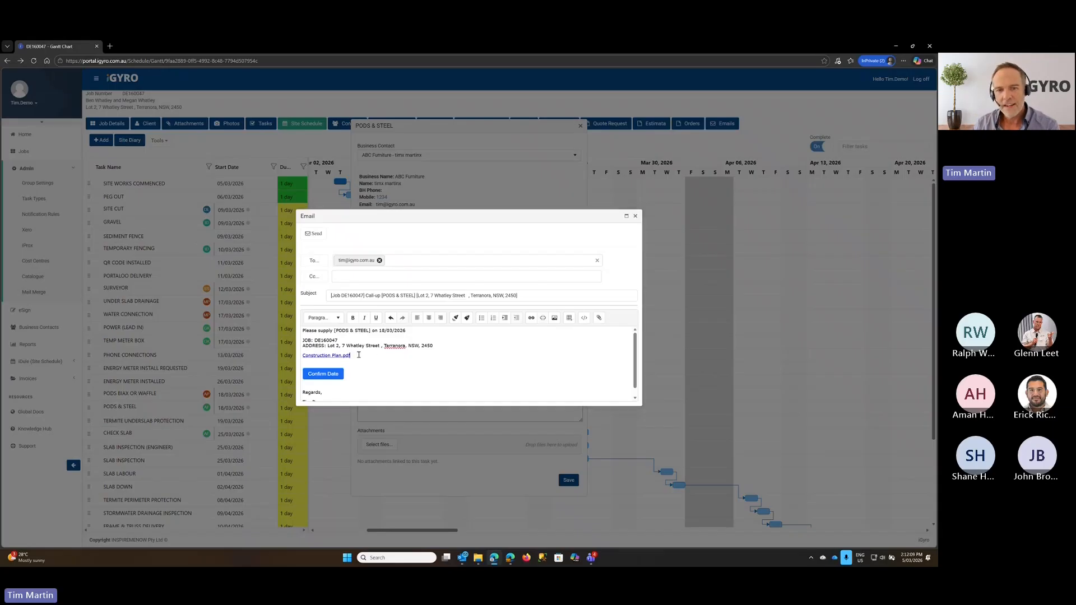
# Replace the Construction Plan.pdf link with the attachment links for cost centre 340 - FRAMING HARDWARE, BRACKETS, BOLTS & POST BASES - SUPPLY.
pyautogui.moveTo(373, 351); pyautogui.dragTo(291, 352)
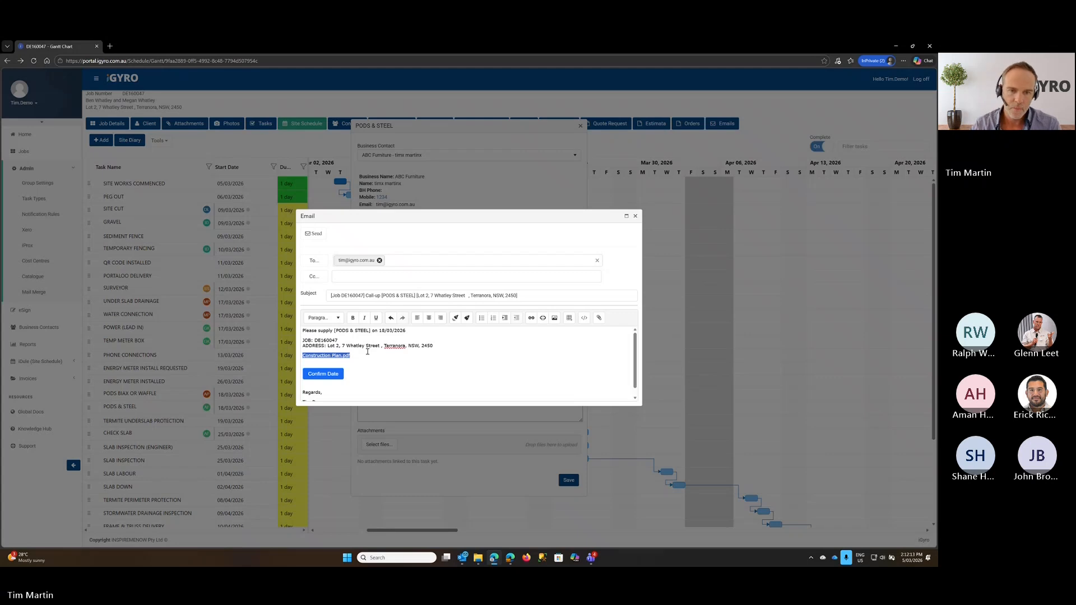
pyautogui.press('Delete')
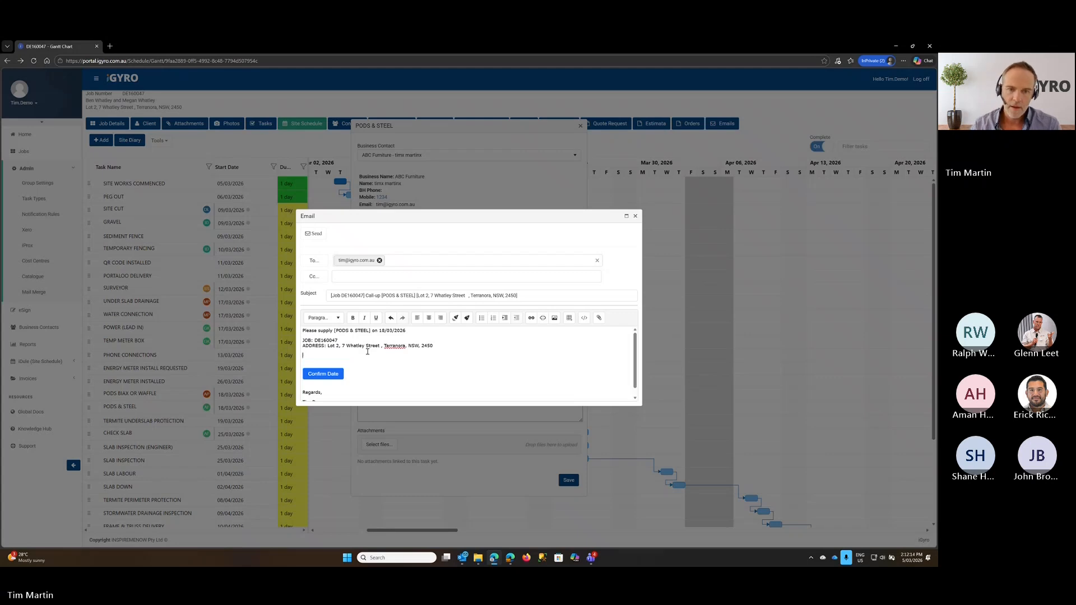
pyautogui.click(599, 318)
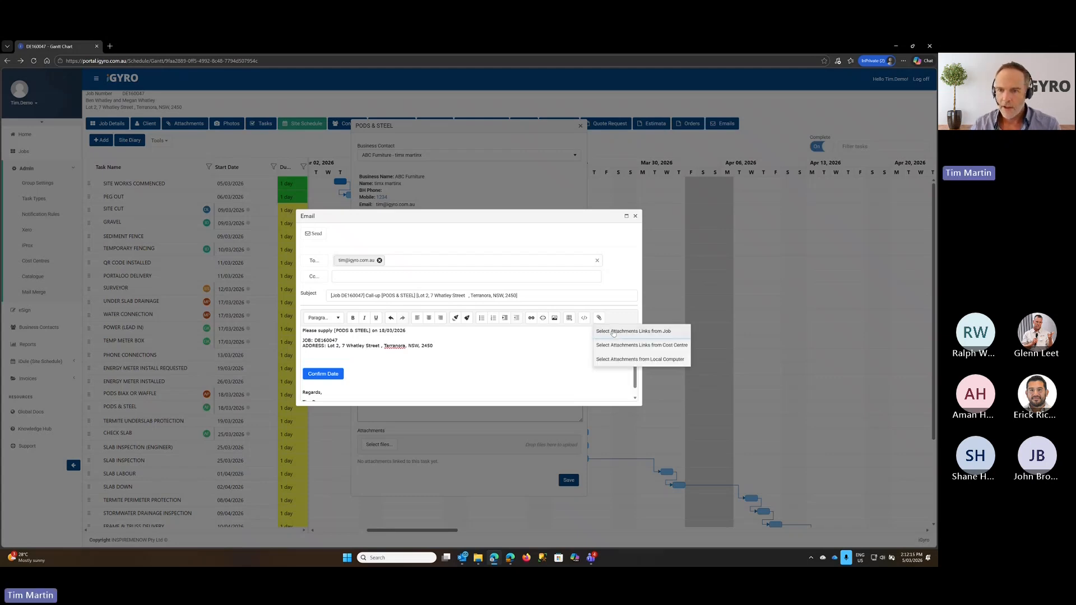
pyautogui.click(654, 346)
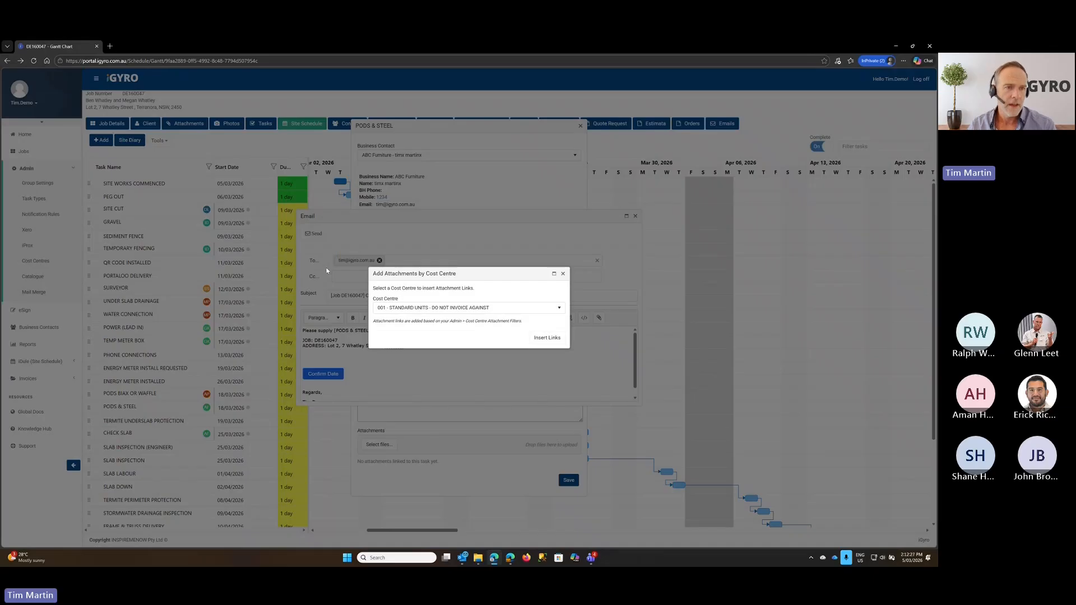
pyautogui.click(424, 310)
pyautogui.click(424, 310)
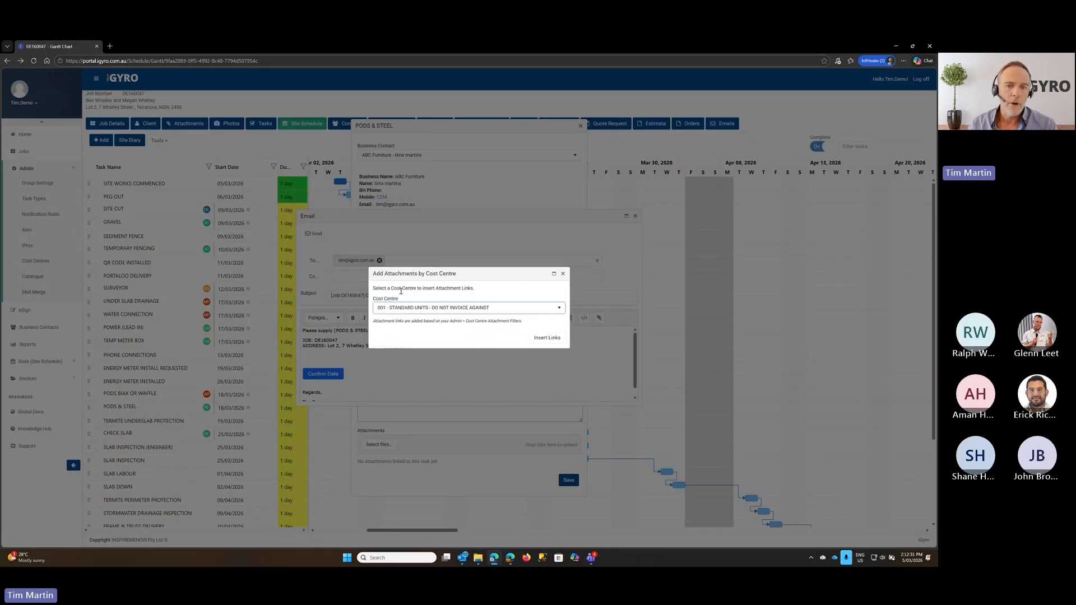
pyautogui.click(424, 311)
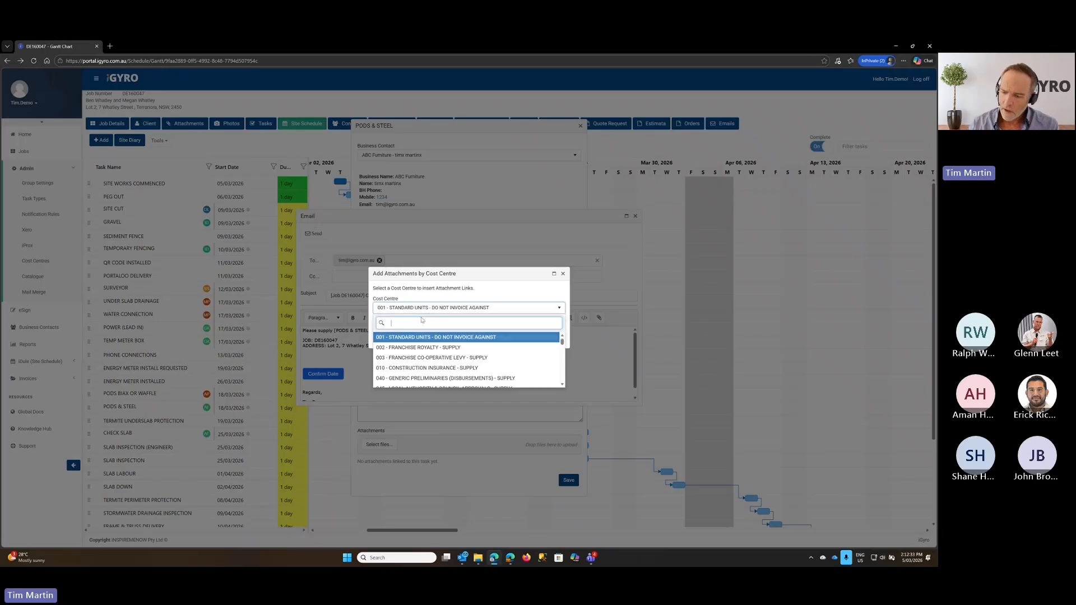
pyautogui.write('340')
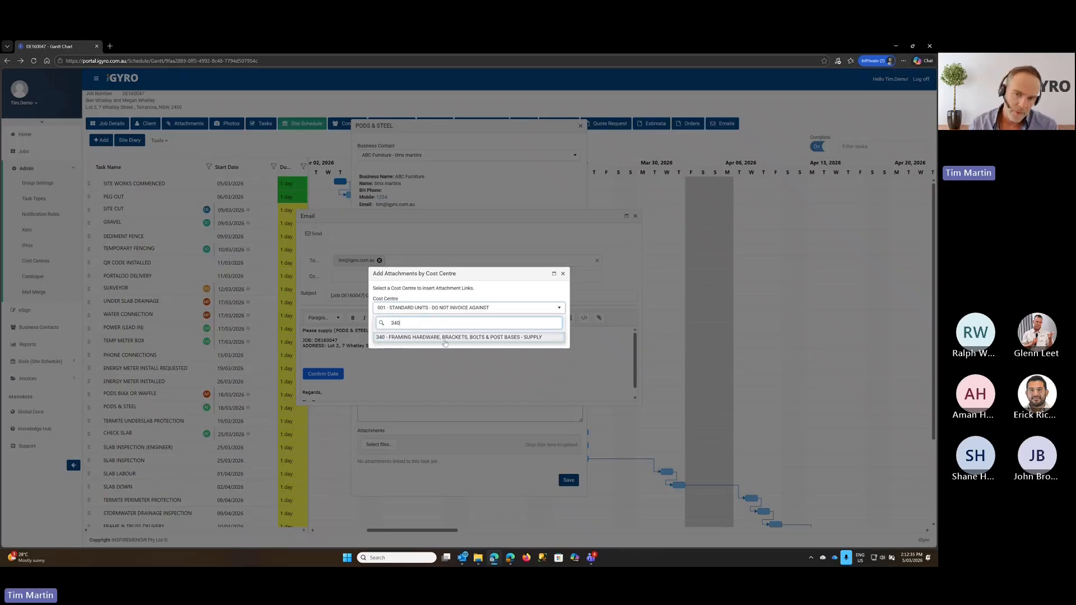
pyautogui.click(445, 338)
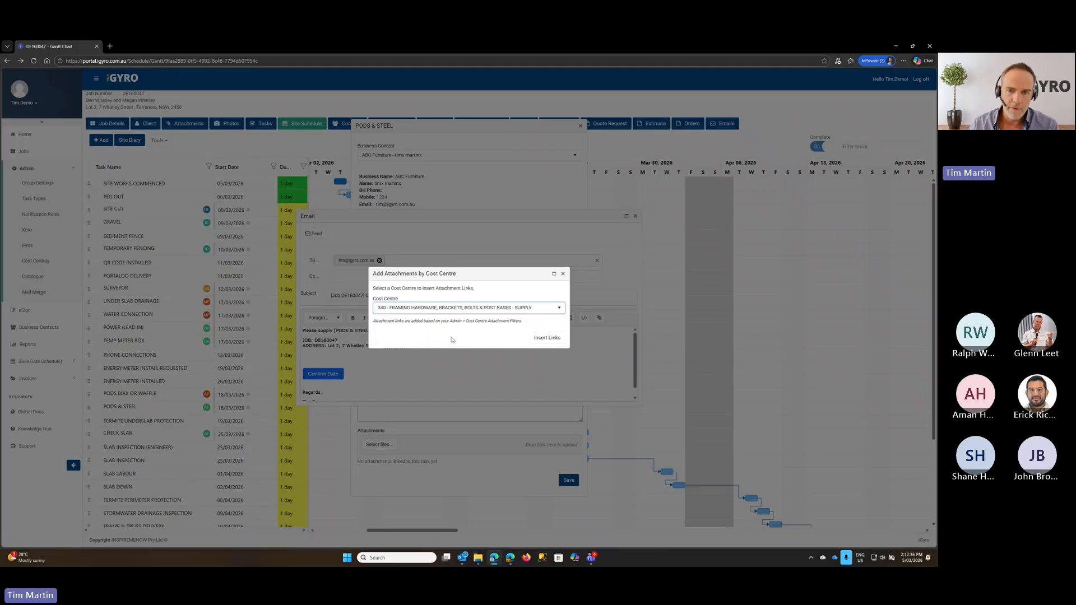
pyautogui.click(546, 338)
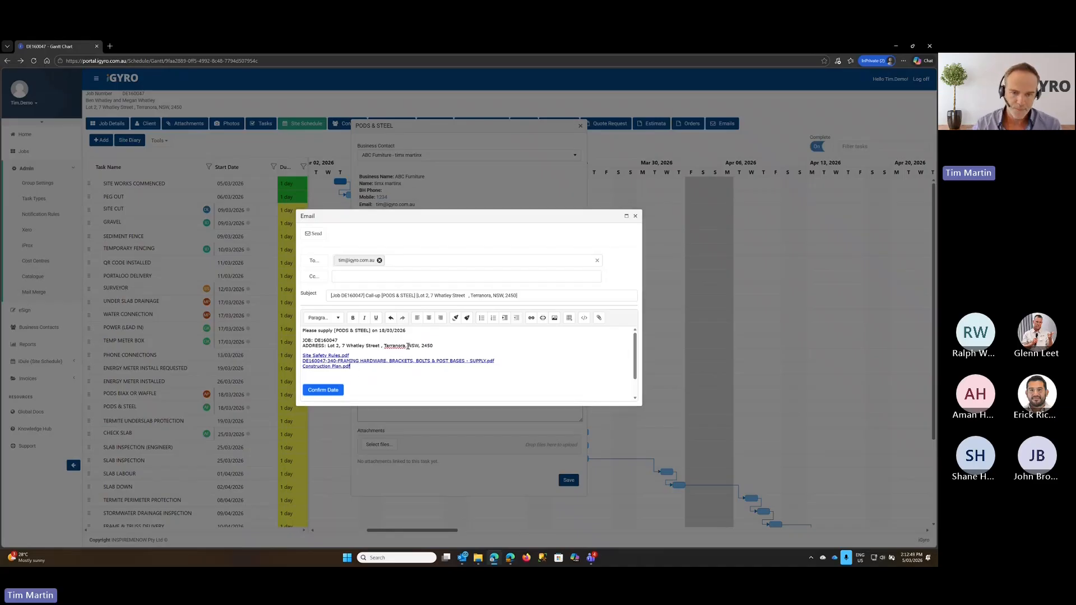
# Check the email body, send the PODS & STEEL call-up to the supplier and close the task.
pyautogui.scroll(-1, 408, 347)
pyautogui.scroll(1, 401, 350)
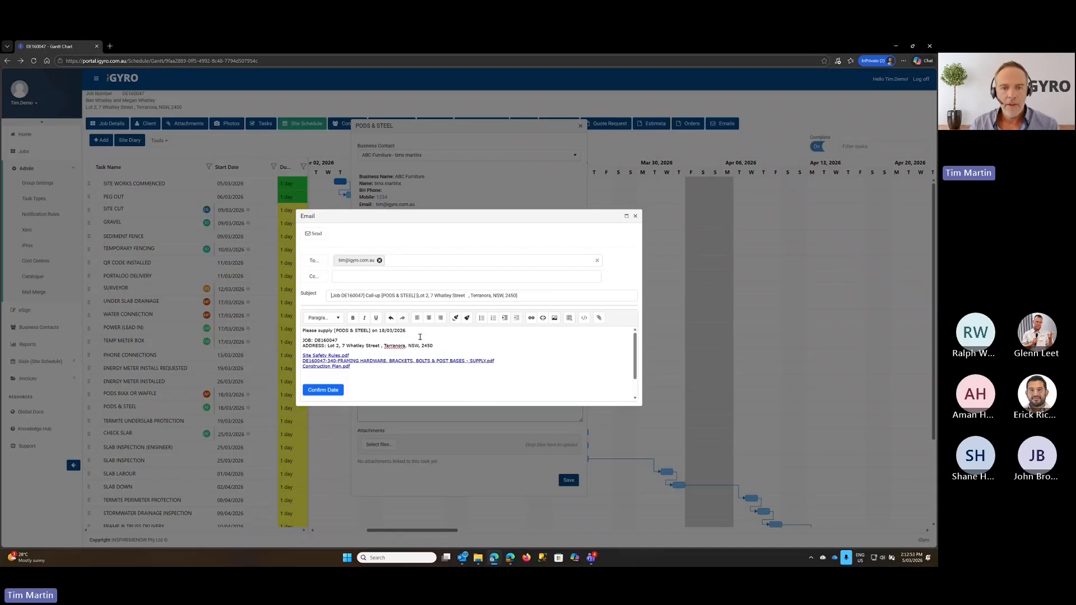
pyautogui.click(318, 237)
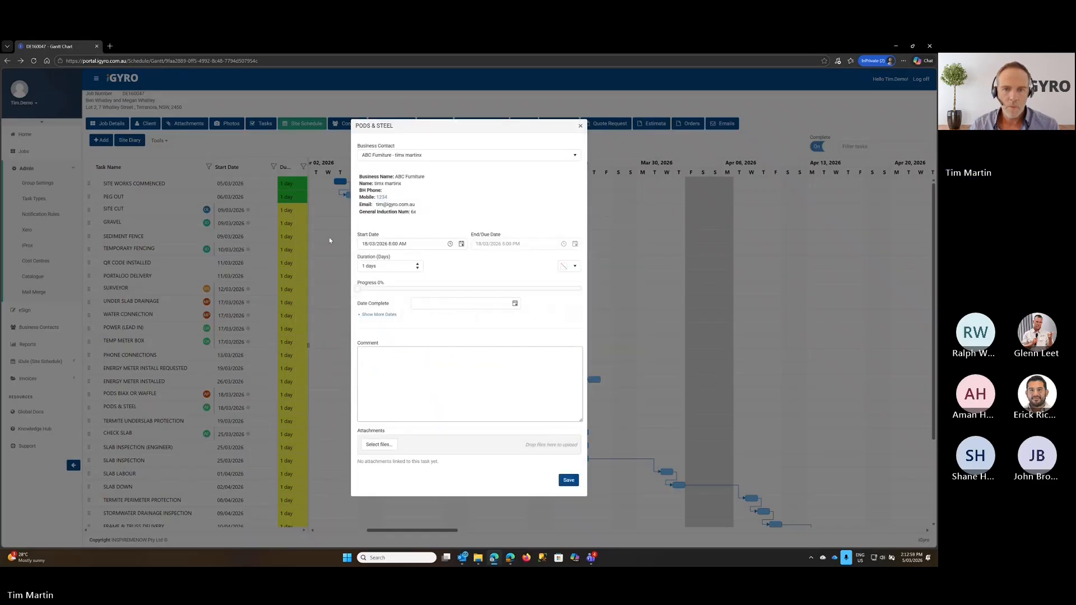
pyautogui.click(581, 127)
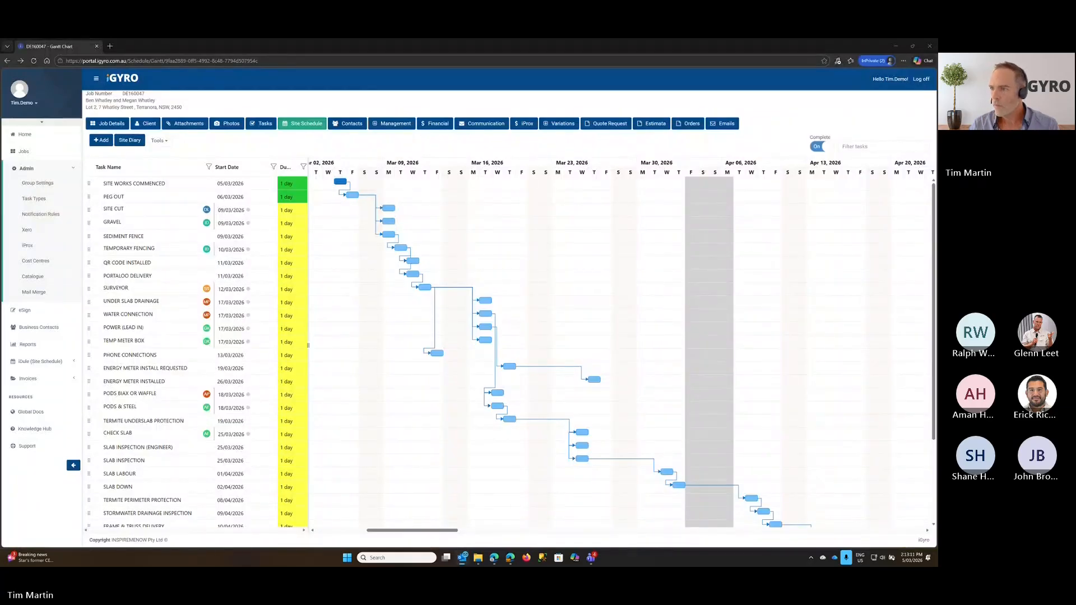
# Bring up the received CHECK SLAB call-up email in Outlook, highlight Call-up in its subject and move the message aside.
pyautogui.moveTo(934, 121); pyautogui.dragTo(482, 126)
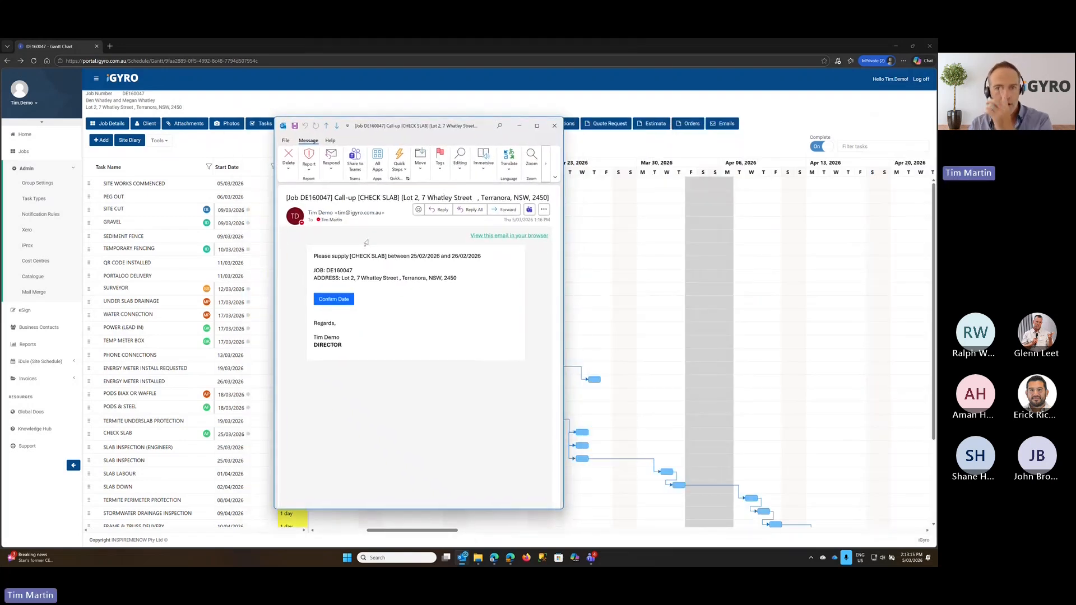
pyautogui.moveTo(335, 198); pyautogui.dragTo(358, 199)
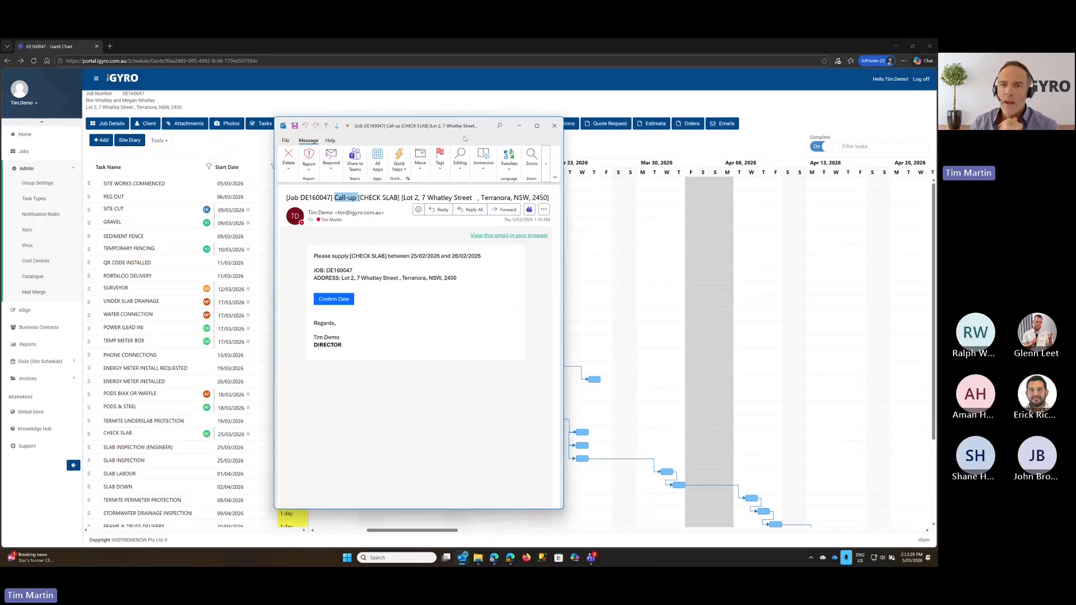
pyautogui.moveTo(441, 127); pyautogui.dragTo(937, 152)
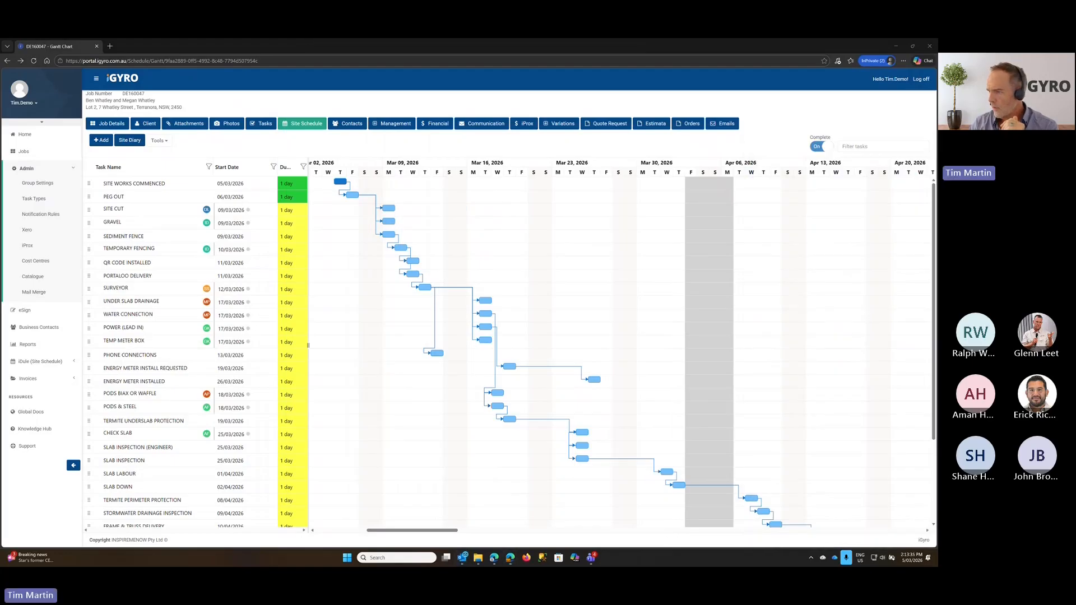
# Examine the Supplier Portal sign-in page's email field and the Access your Supplier Portal email containing the secure link.
pyautogui.moveTo(937, 115); pyautogui.dragTo(503, 133)
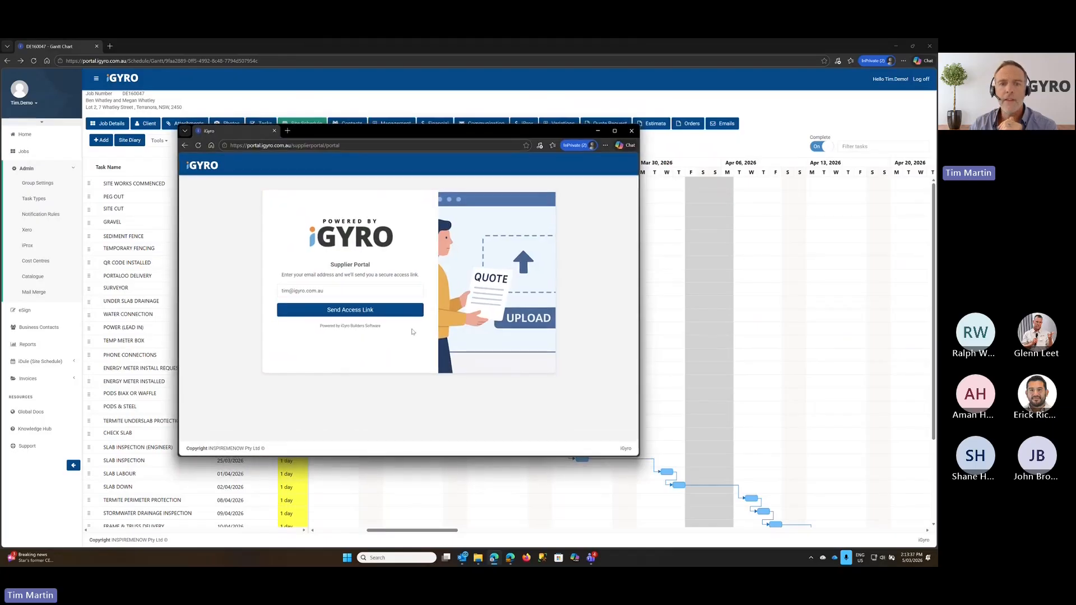
pyautogui.click(333, 289)
pyautogui.moveTo(333, 289); pyautogui.dragTo(301, 309)
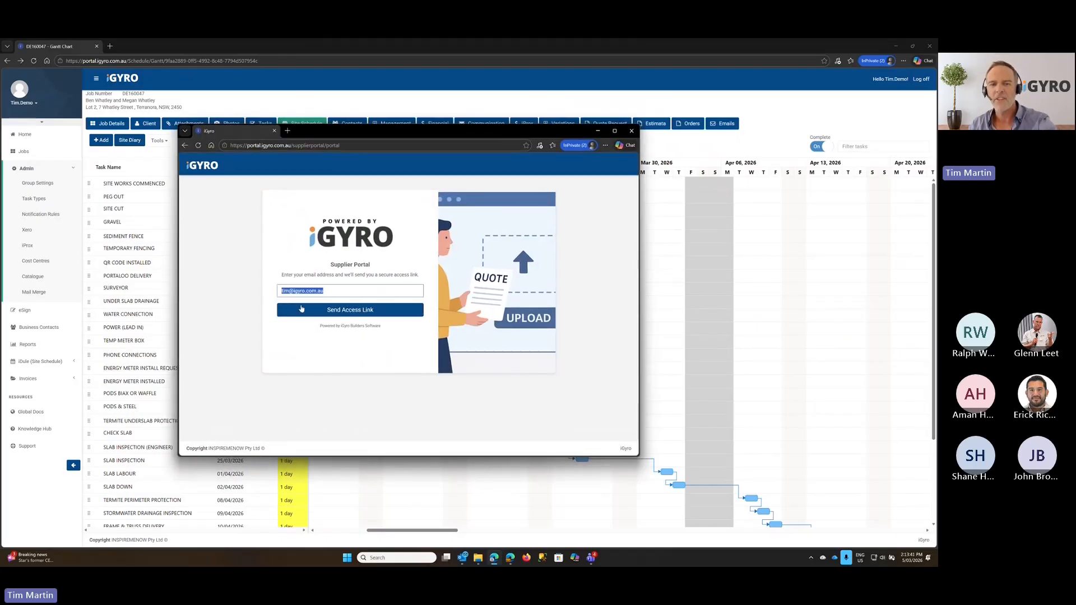
pyautogui.click(342, 291)
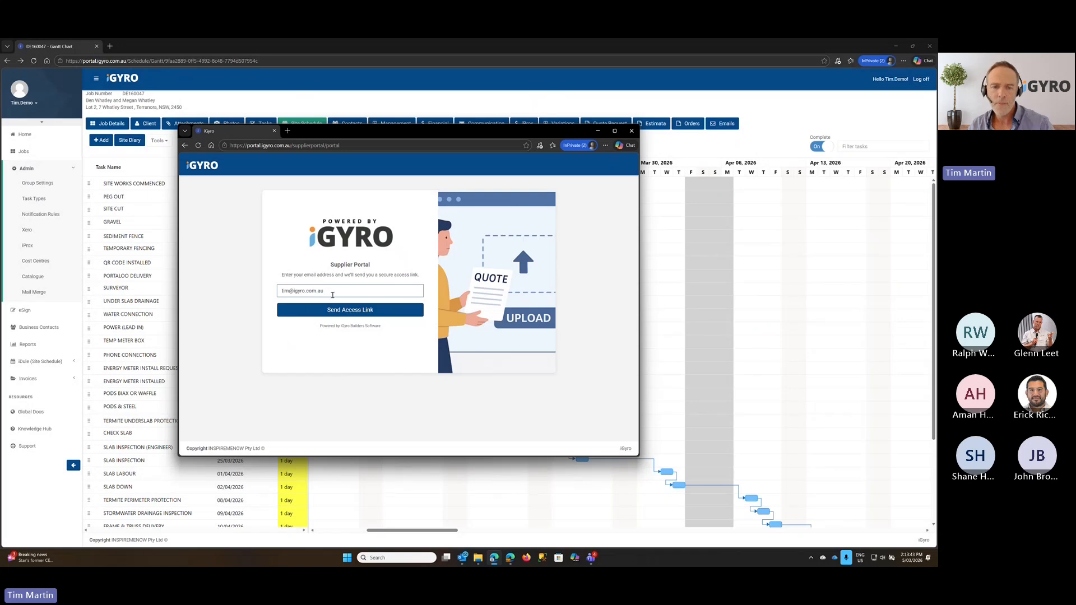
pyautogui.click(353, 311)
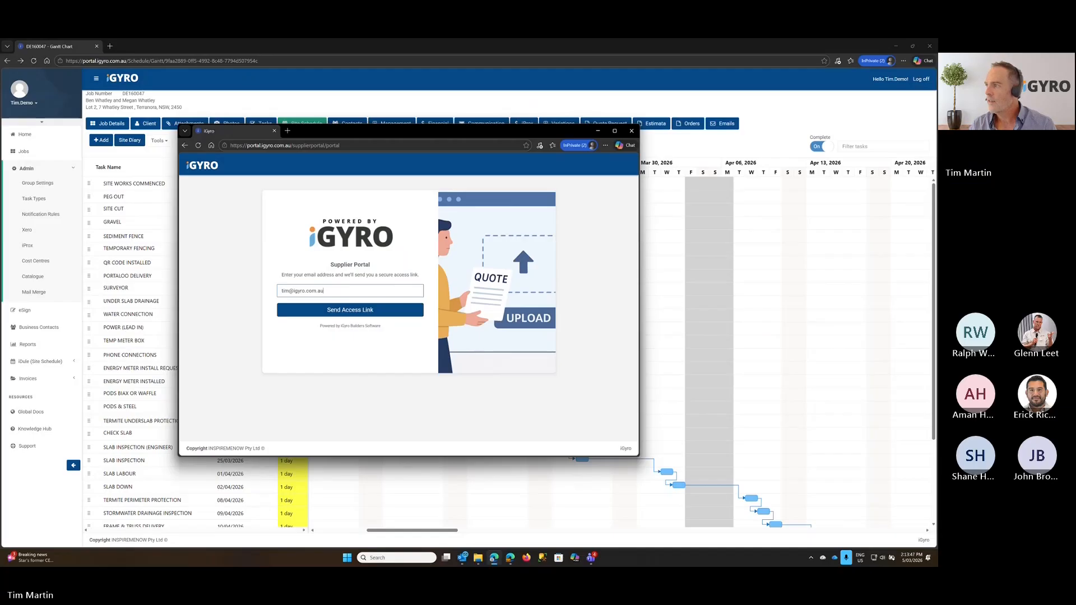
pyautogui.moveTo(937, 135); pyautogui.dragTo(429, 114)
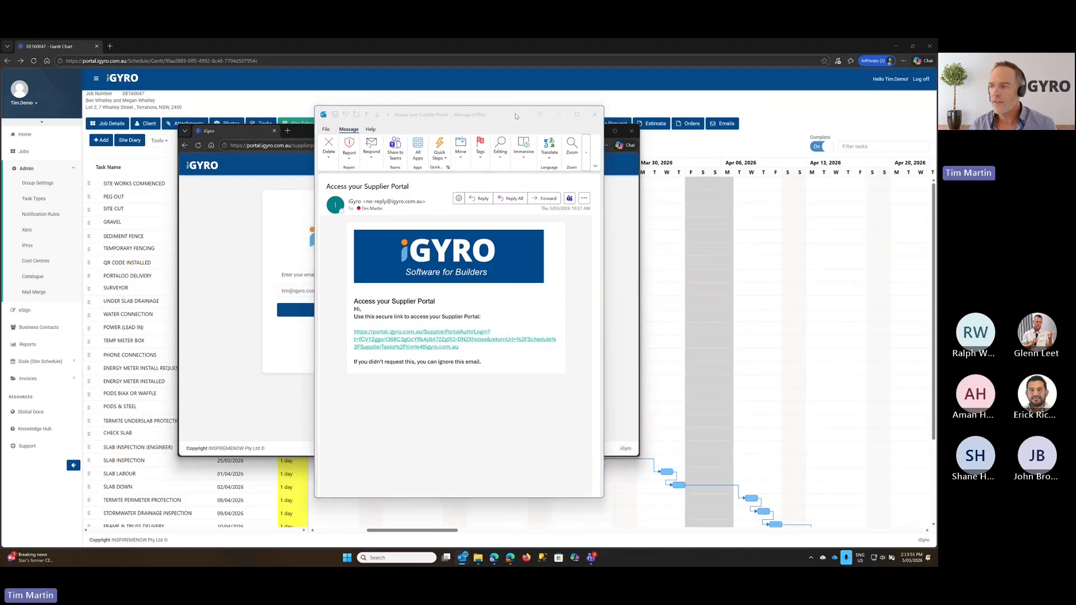
pyautogui.moveTo(516, 117); pyautogui.dragTo(937, 188)
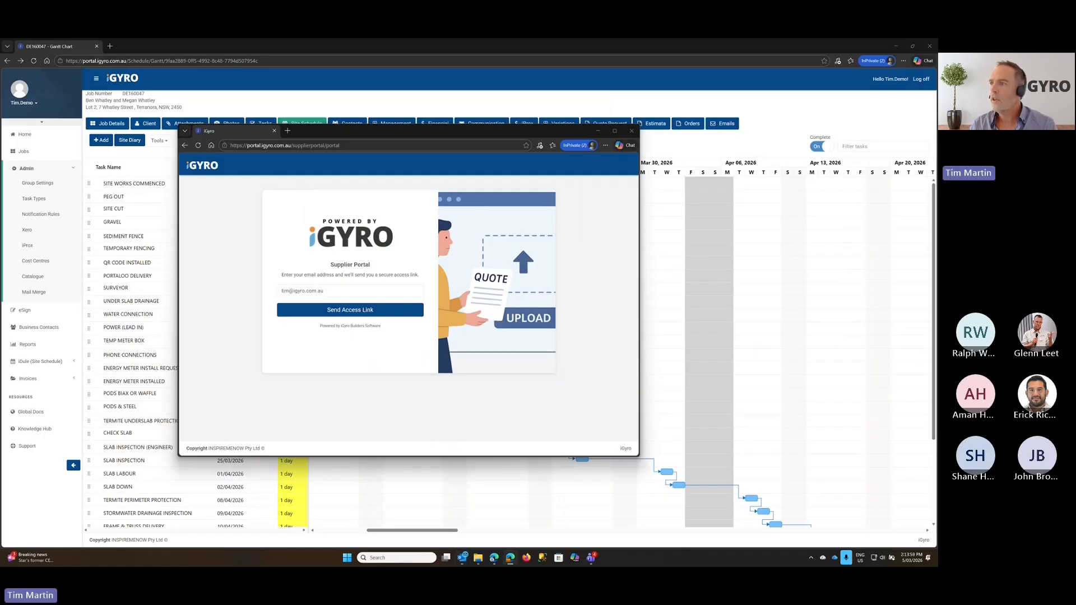
# Bring up the supplier's Site Schedule Portal, fit its window on screen to examine the tasks waiting on approval, and move it aside.
pyautogui.moveTo(937, 90); pyautogui.dragTo(375, 99)
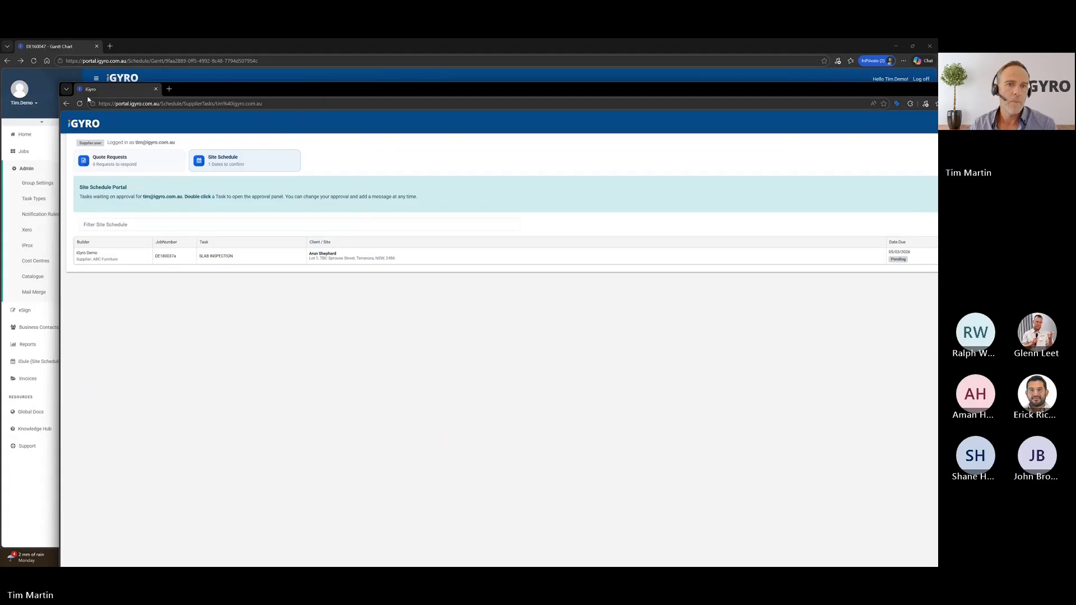
pyautogui.moveTo(339, 94); pyautogui.dragTo(312, 70)
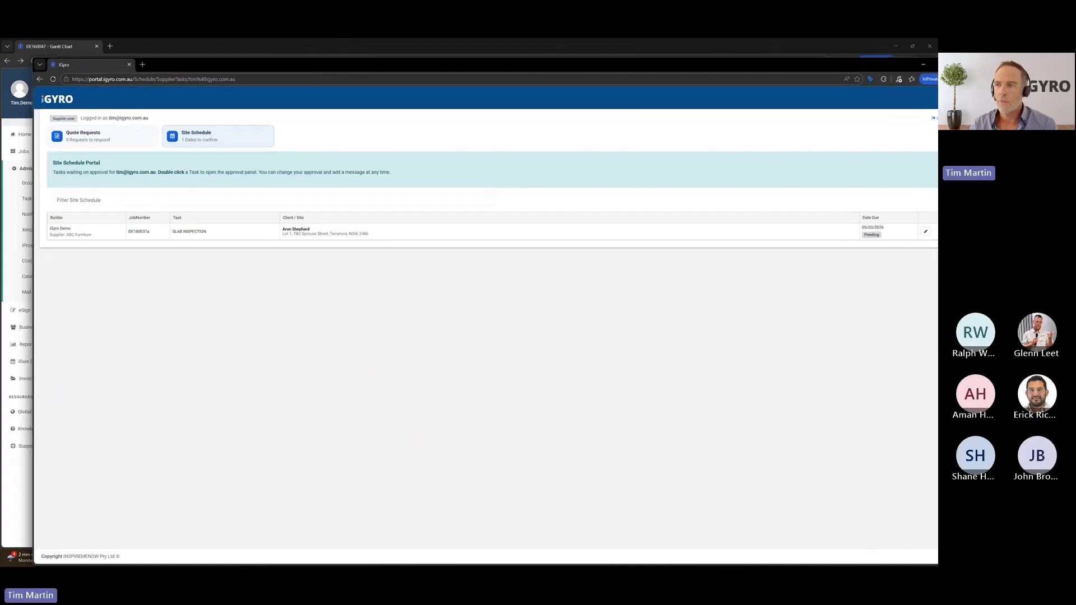
pyautogui.moveTo(930, 168); pyautogui.dragTo(846, 168)
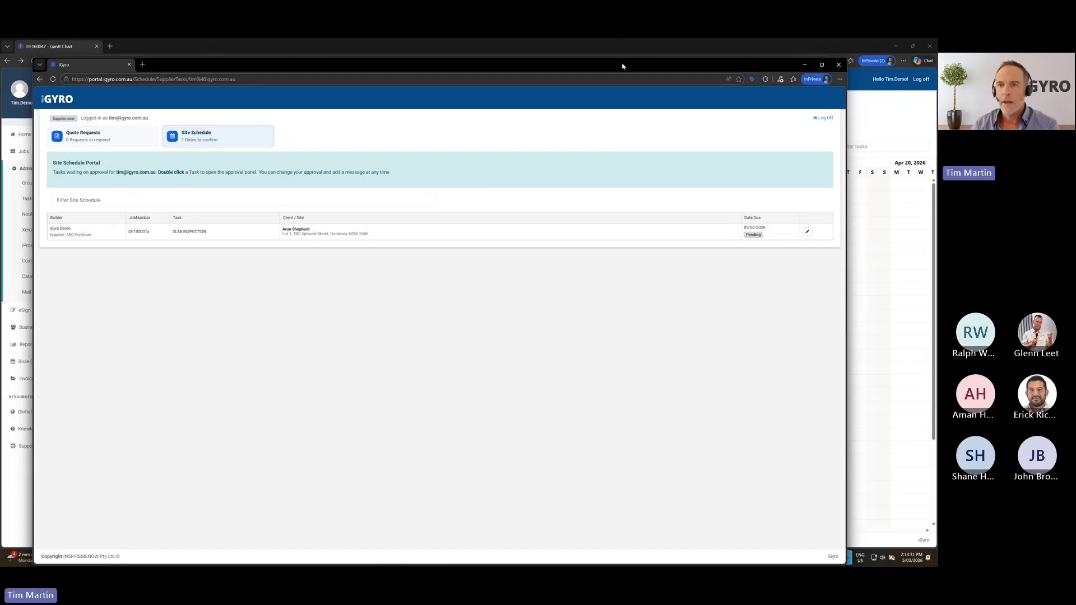
pyautogui.moveTo(626, 67); pyautogui.dragTo(937, 93)
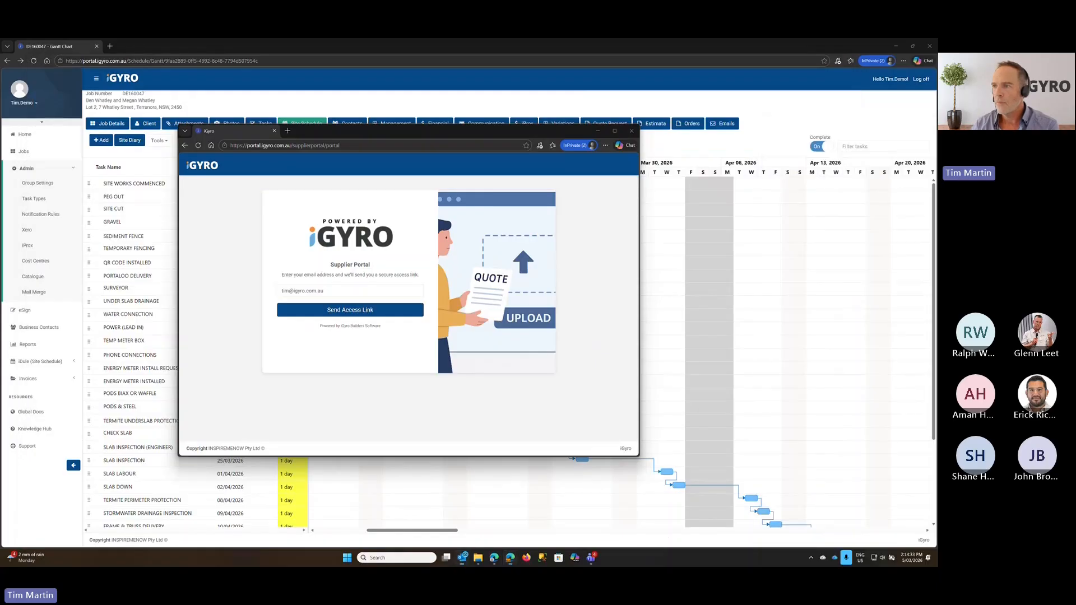
# Review the CHECK SLAB call-up email and its Confirm Date button again, and minimise it and the portal sign-in window.
pyautogui.moveTo(937, 130); pyautogui.dragTo(628, 131)
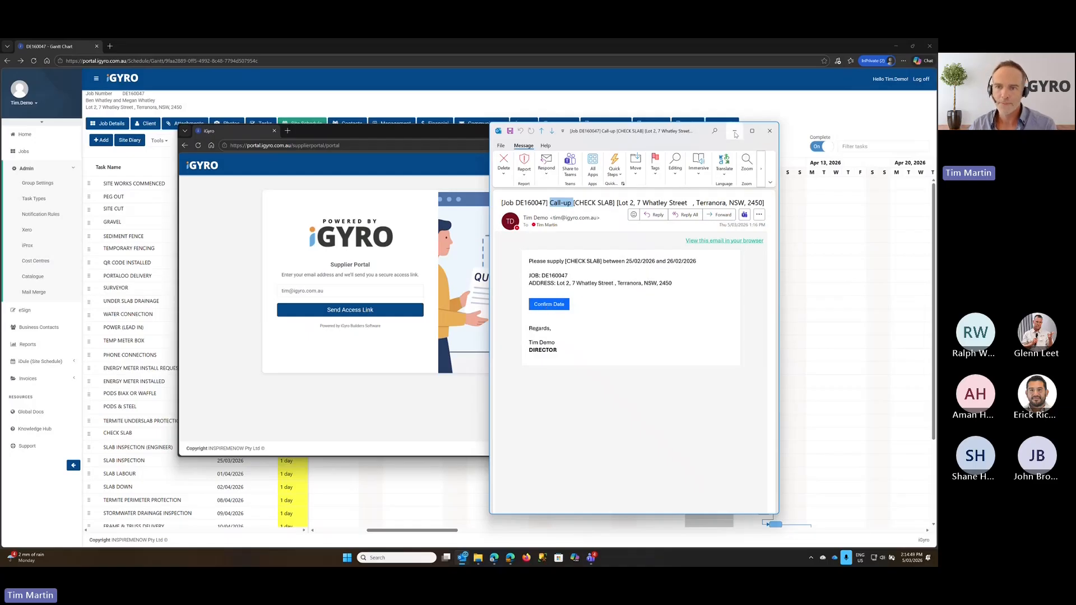
pyautogui.click(735, 132)
pyautogui.click(599, 132)
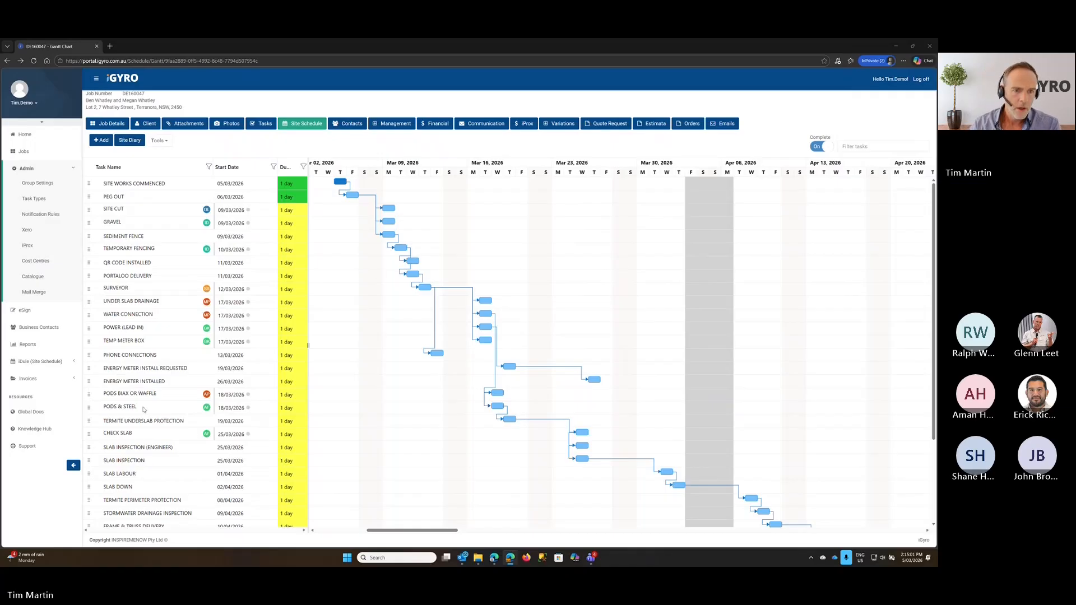
# Open the Schedule Notifications list for the job's site schedule.
pyautogui.click(158, 141)
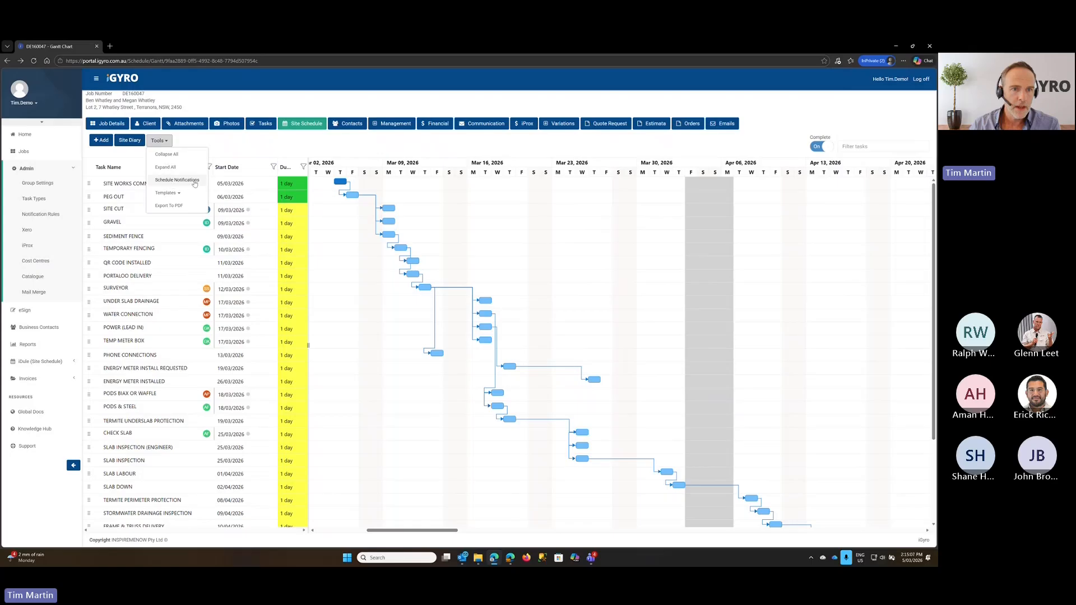
pyautogui.click(176, 180)
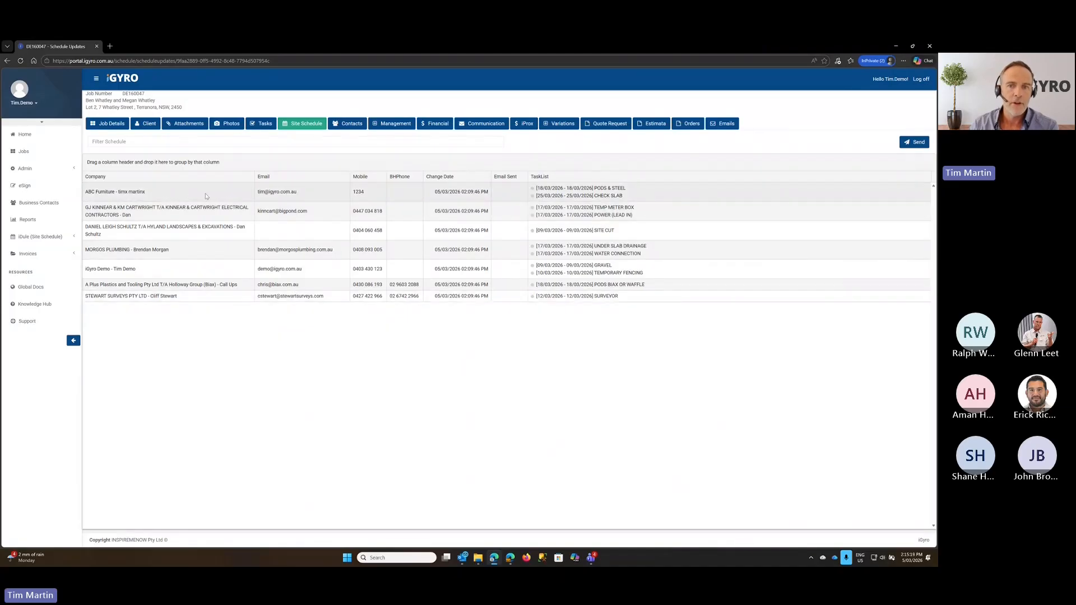
# Demonstrate selecting a single supplier, several individual suppliers and the full range of suppliers in the schedule notifications list.
pyautogui.click(159, 195)
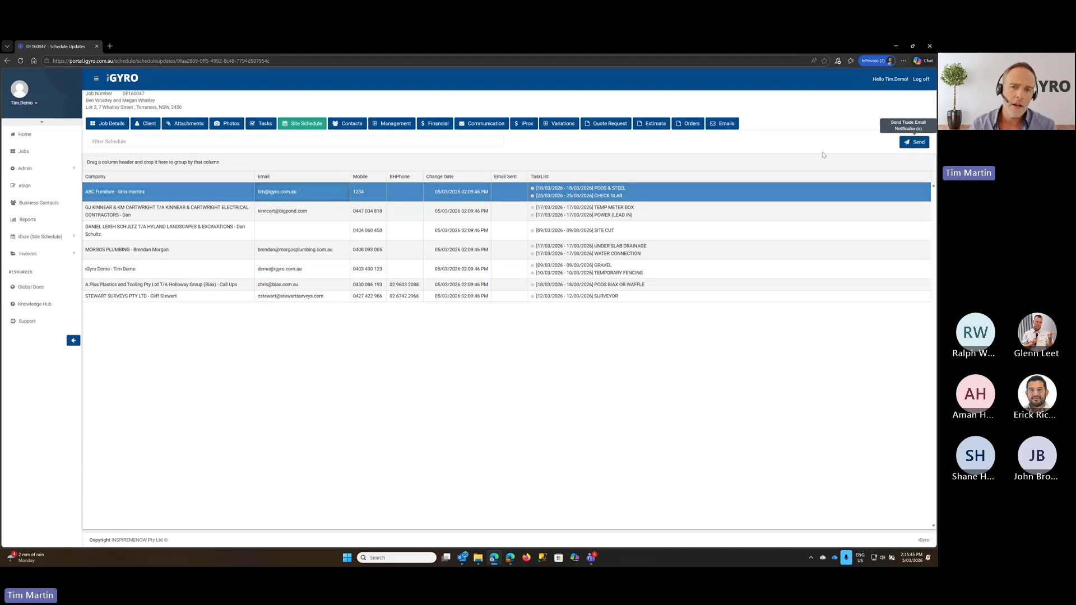
pyautogui.click(318, 249)
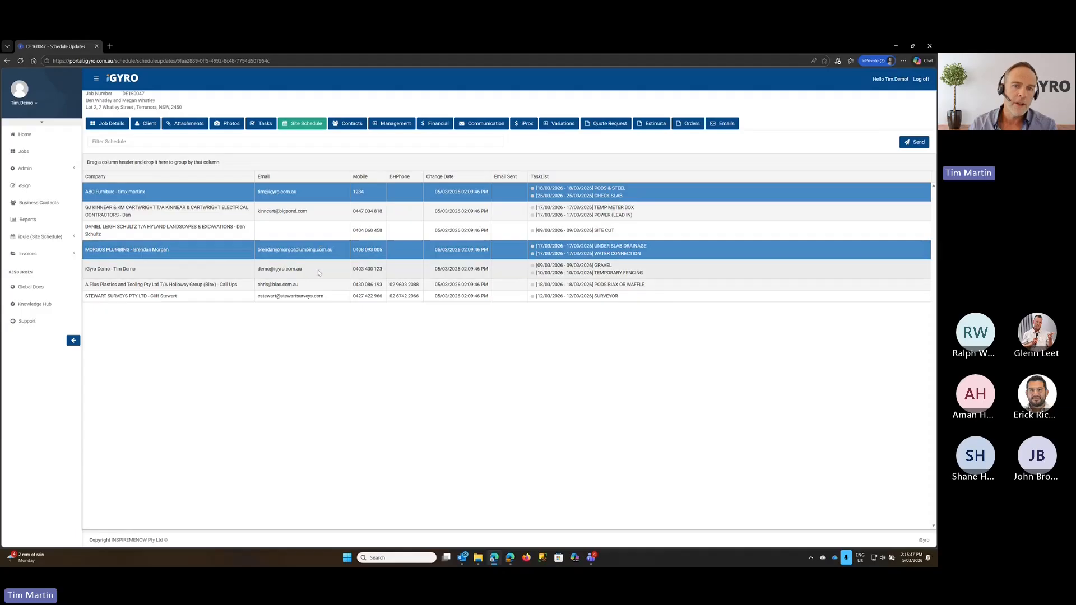
pyautogui.click(320, 296)
pyautogui.click(322, 284)
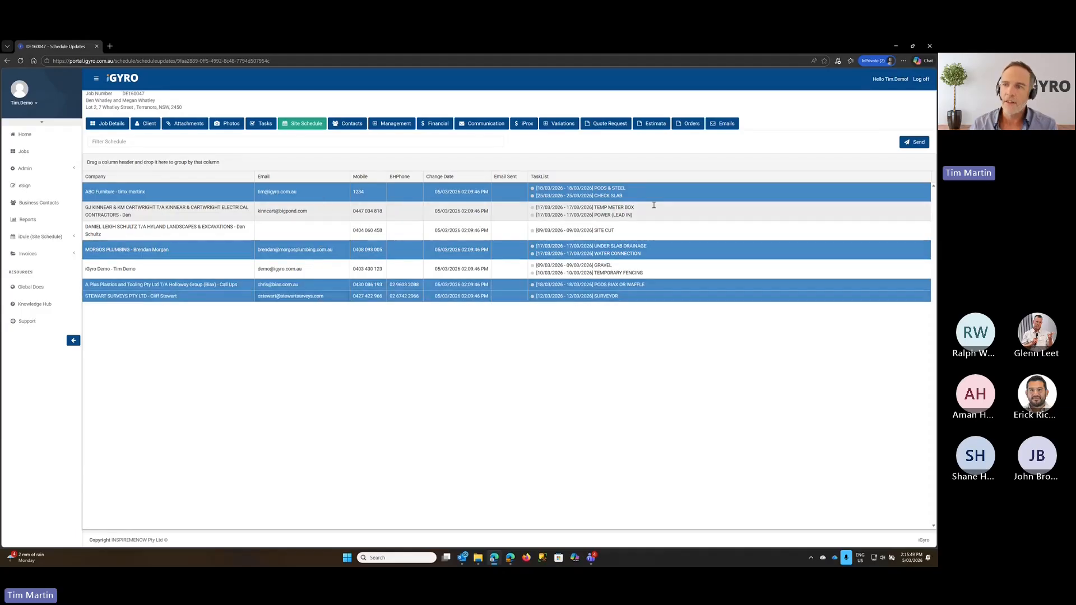
pyautogui.click(333, 194)
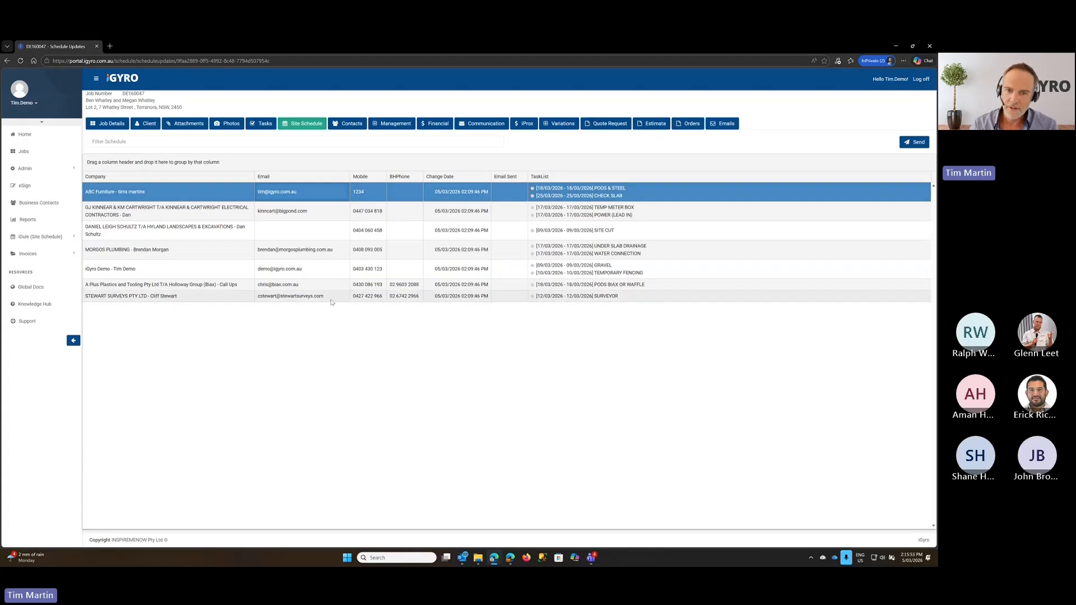
pyautogui.keyDown('shift'); pyautogui.click(353, 296); pyautogui.keyUp('shift')
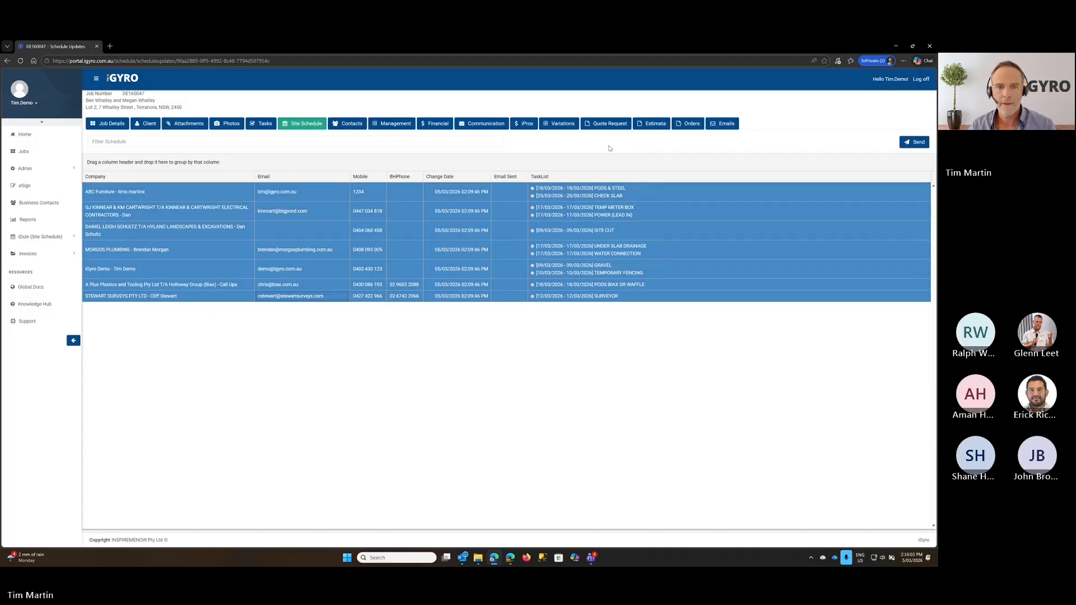
# Send the schedule notification email to ABC Furniture only.
pyautogui.click(502, 195)
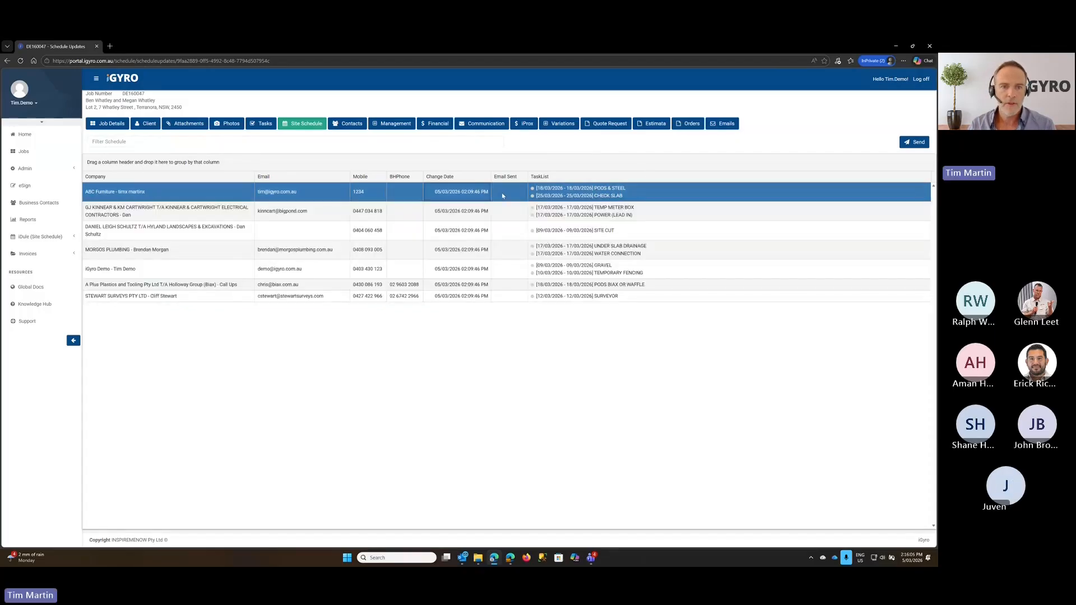
pyautogui.click(915, 142)
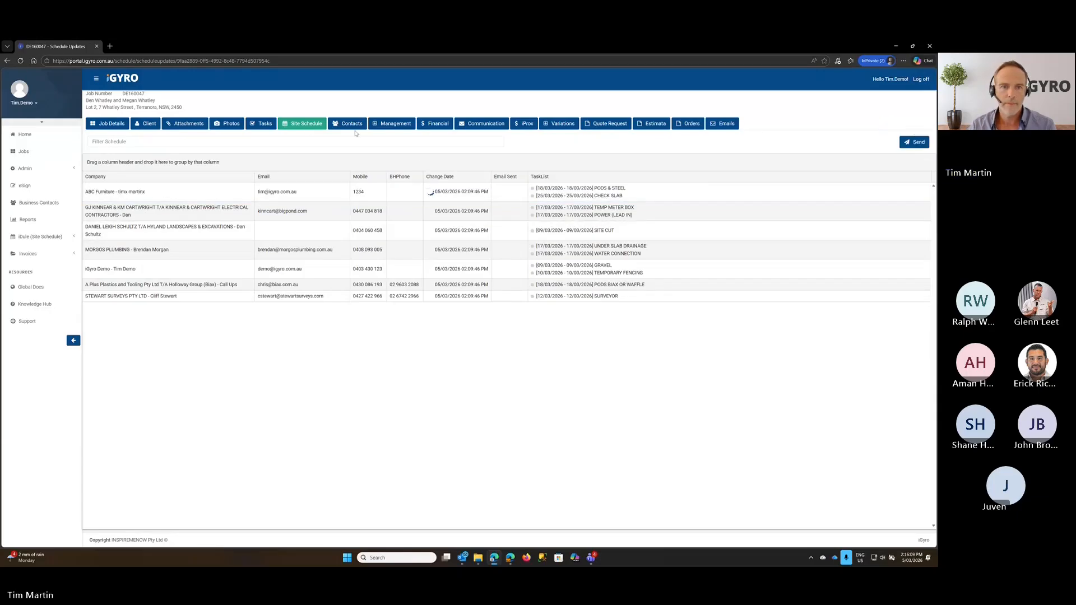
# Return to the job's site schedule Gantt chart and check the supplier status on the GRAVEL and SURVEYOR tasks.
pyautogui.click(308, 128)
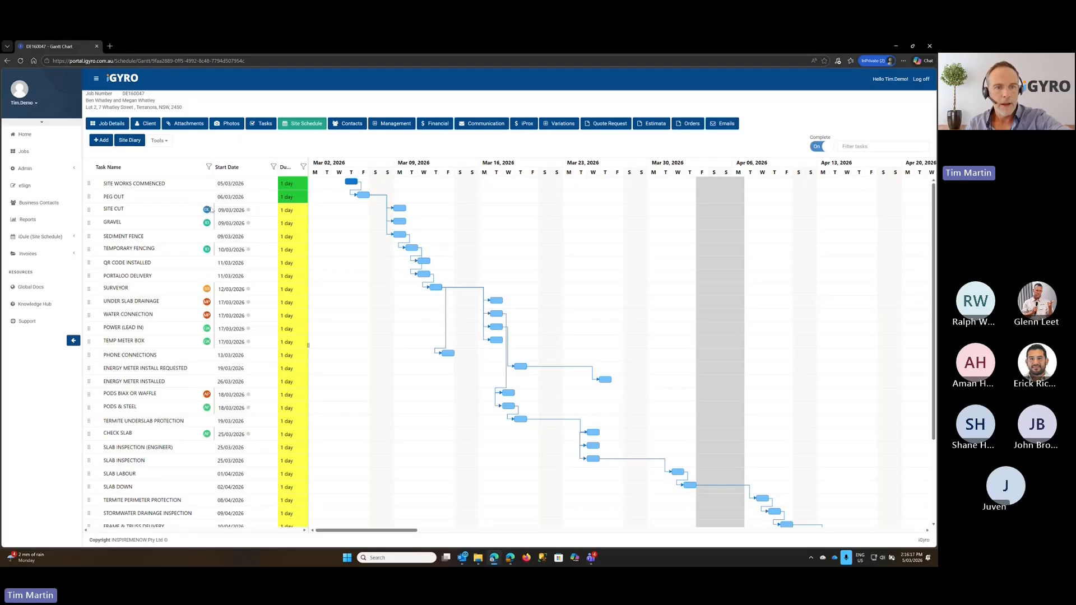
pyautogui.moveTo(208, 224)
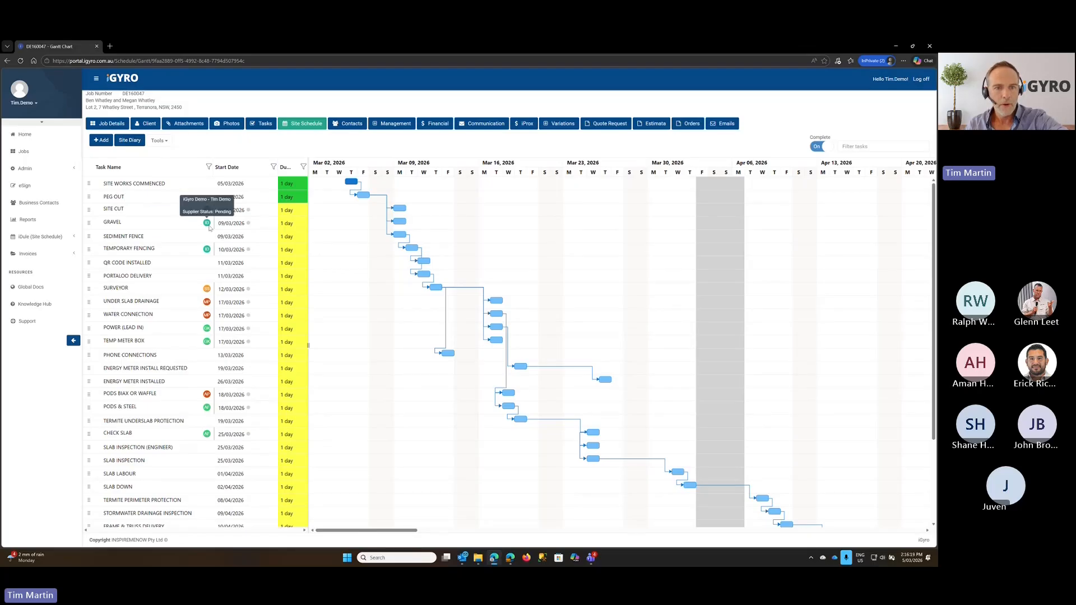
pyautogui.moveTo(214, 308)
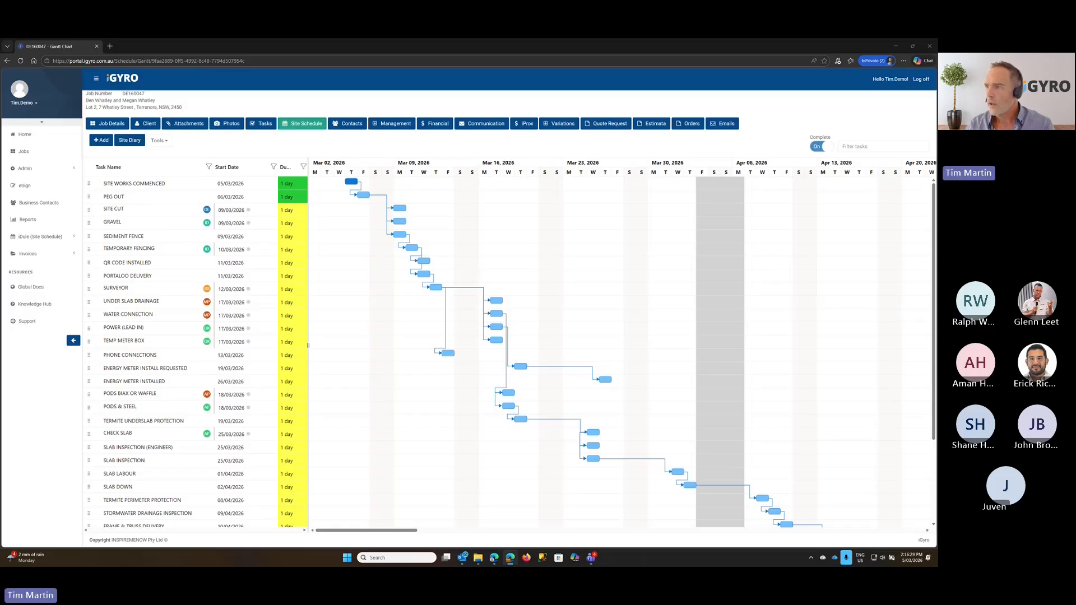
# Bring the supplier's Site Schedule Portal window over the Gantt chart and shrink it to fit on screen.
pyautogui.moveTo(938, 97); pyautogui.dragTo(424, 91)
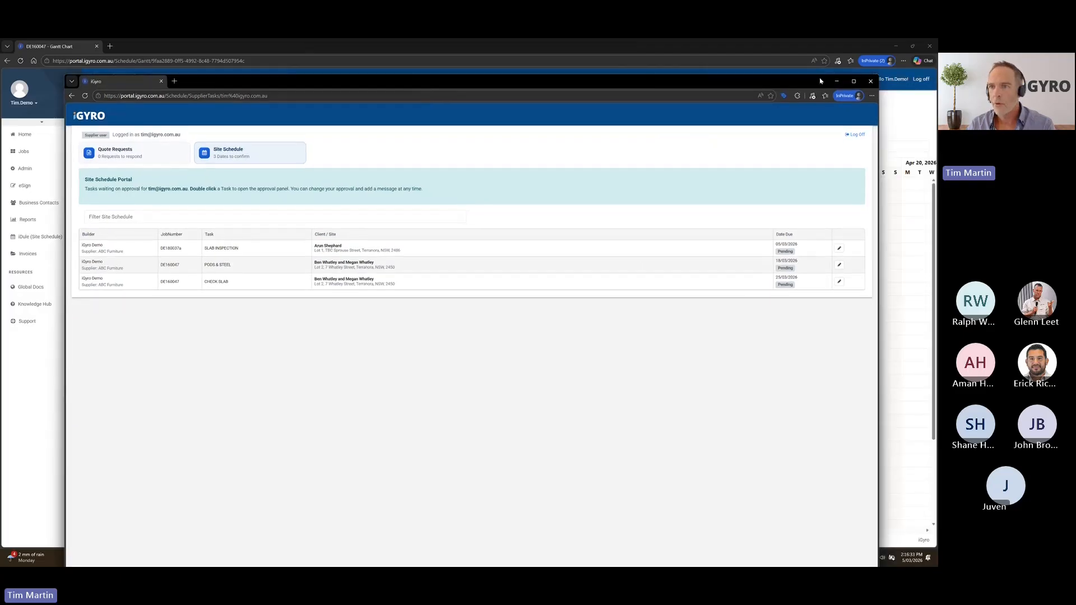
pyautogui.moveTo(820, 80); pyautogui.dragTo(817, 233)
pyautogui.moveTo(786, 241); pyautogui.dragTo(792, 106)
pyautogui.moveTo(885, 448); pyautogui.dragTo(737, 453)
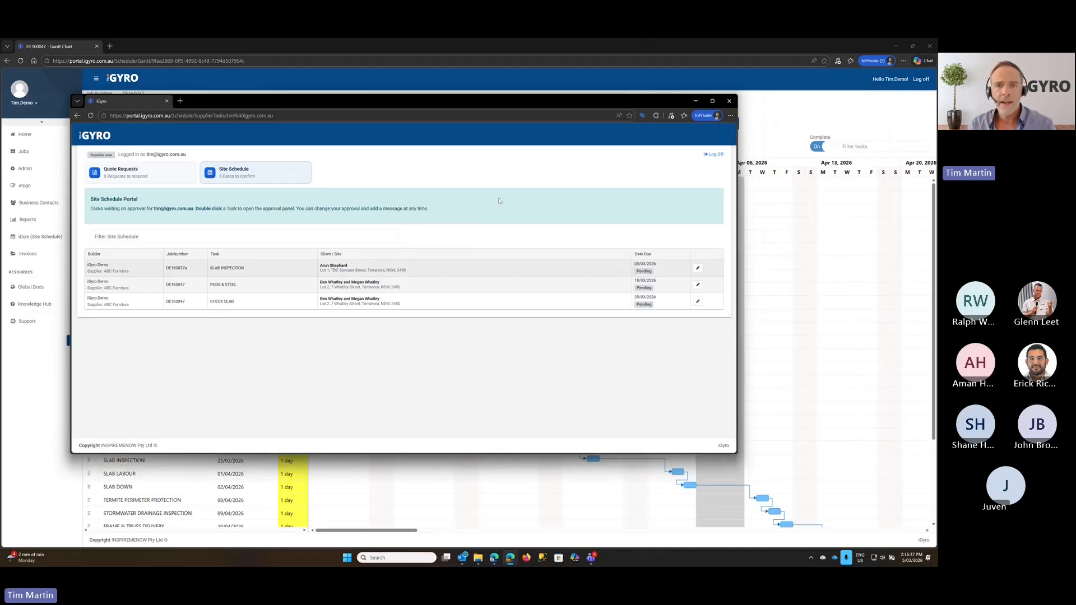
# Go through the supplier's SLAB INSPECTION, PODS & STEEL and CHECK SLAB tasks waiting on approval.
pyautogui.click(245, 271)
pyautogui.press('Down')
pyautogui.press('Down')
pyautogui.click(245, 270)
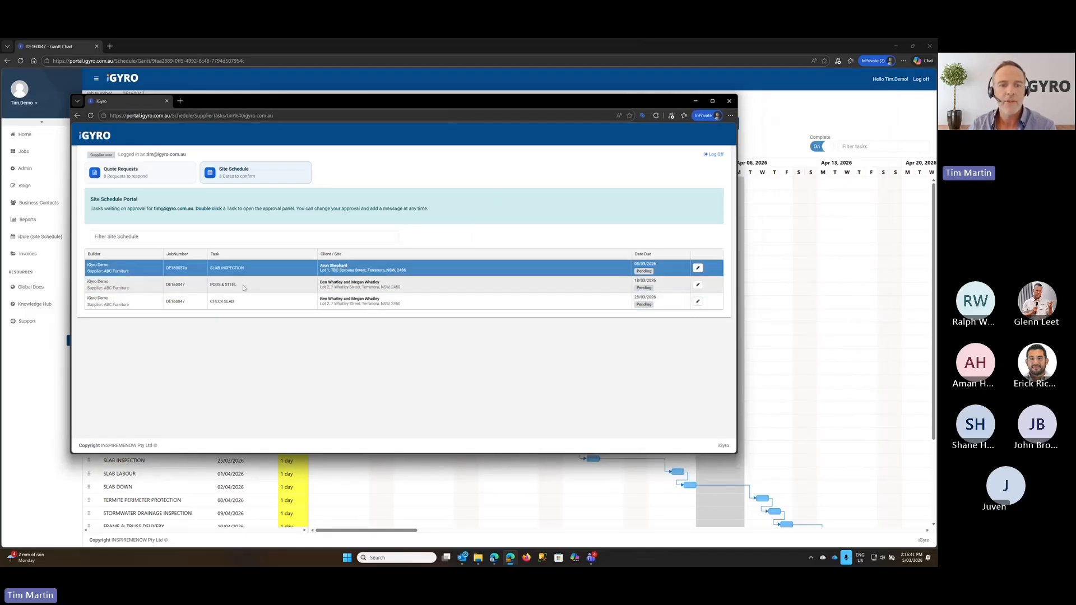
pyautogui.press('Down')
pyautogui.press('Down')
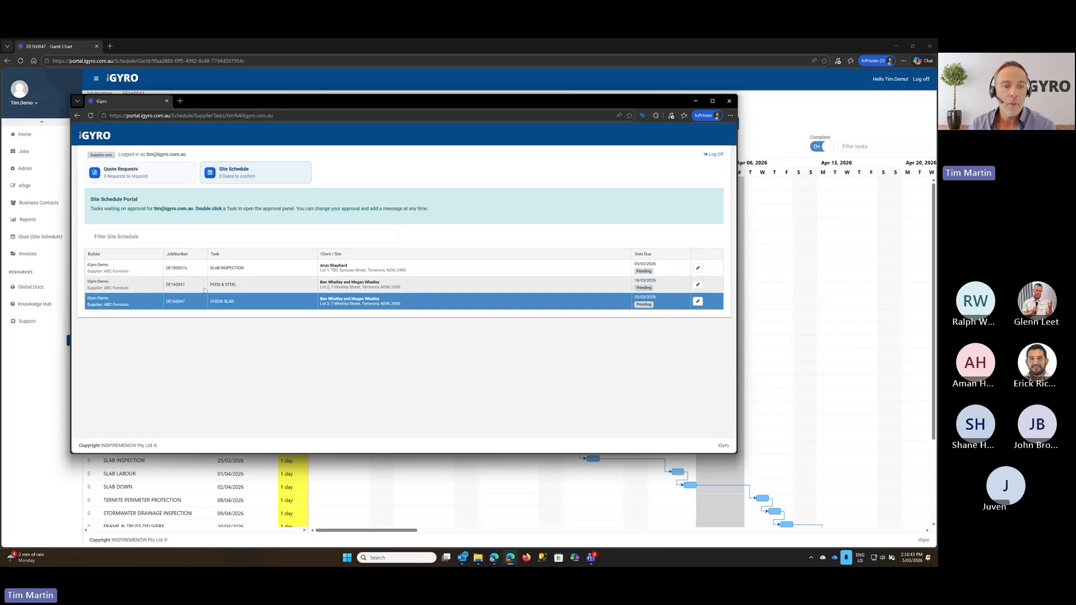
pyautogui.click(147, 286)
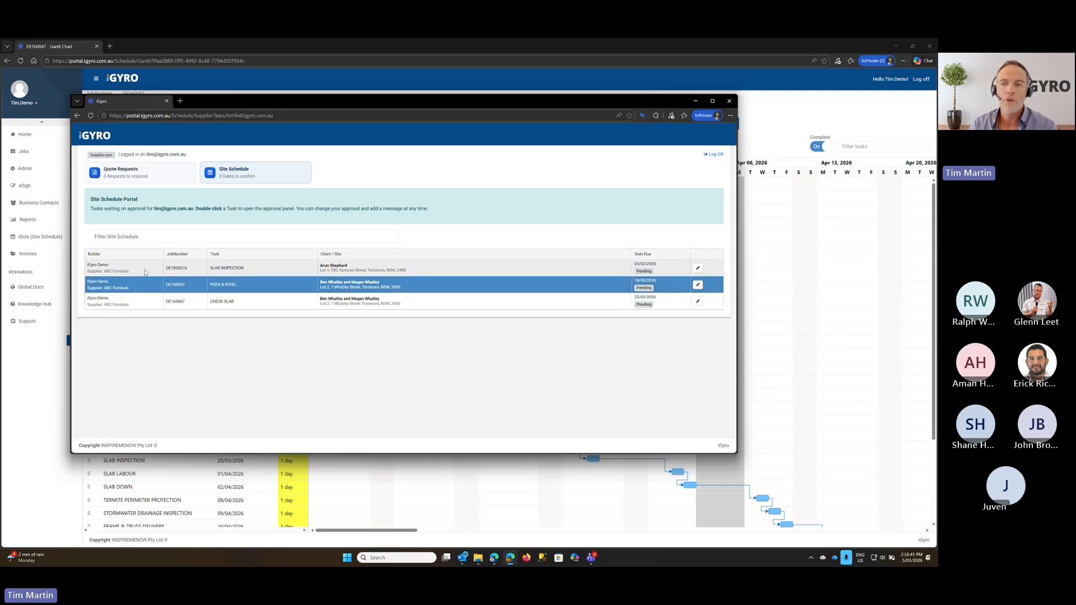
pyautogui.click(146, 272)
pyautogui.click(147, 285)
pyautogui.click(147, 306)
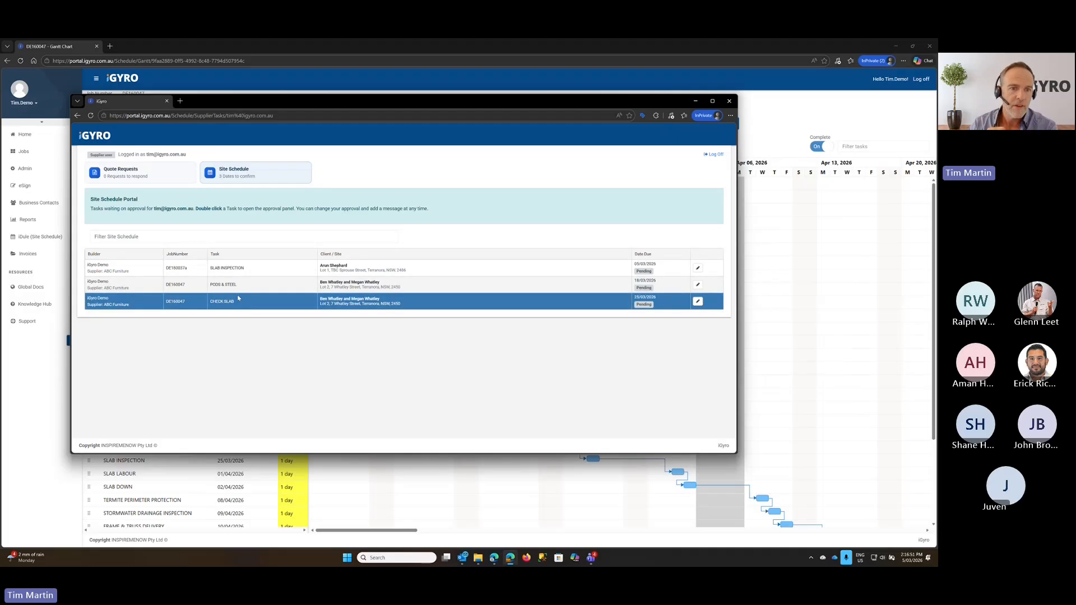
# Open the task actions for PODS & STEEL in the supplier portal and approve its due date.
pyautogui.click(501, 286)
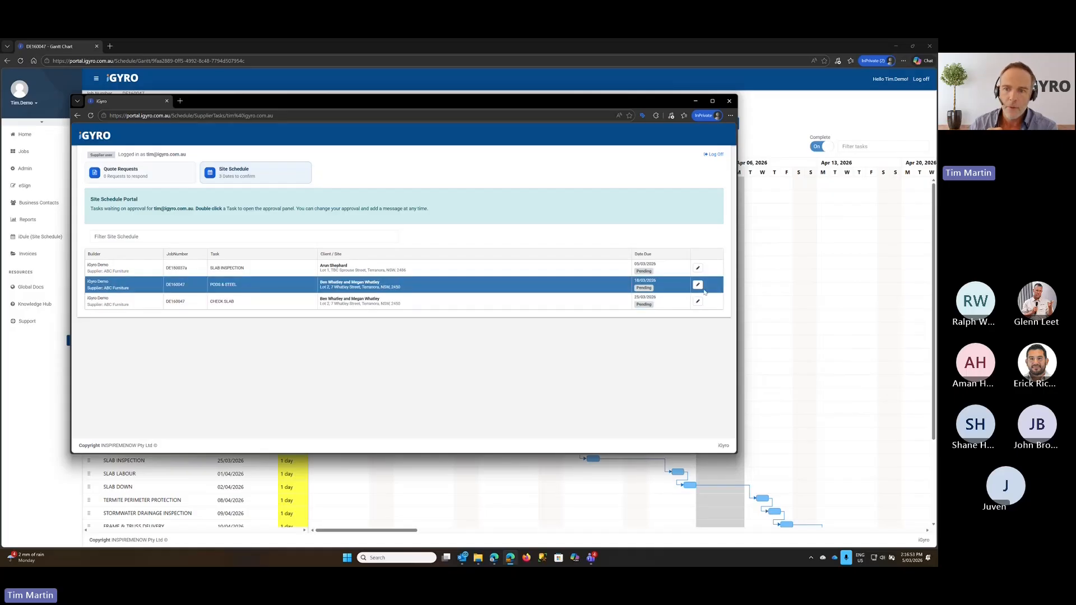
pyautogui.doubleClick(532, 283)
pyautogui.click(381, 348)
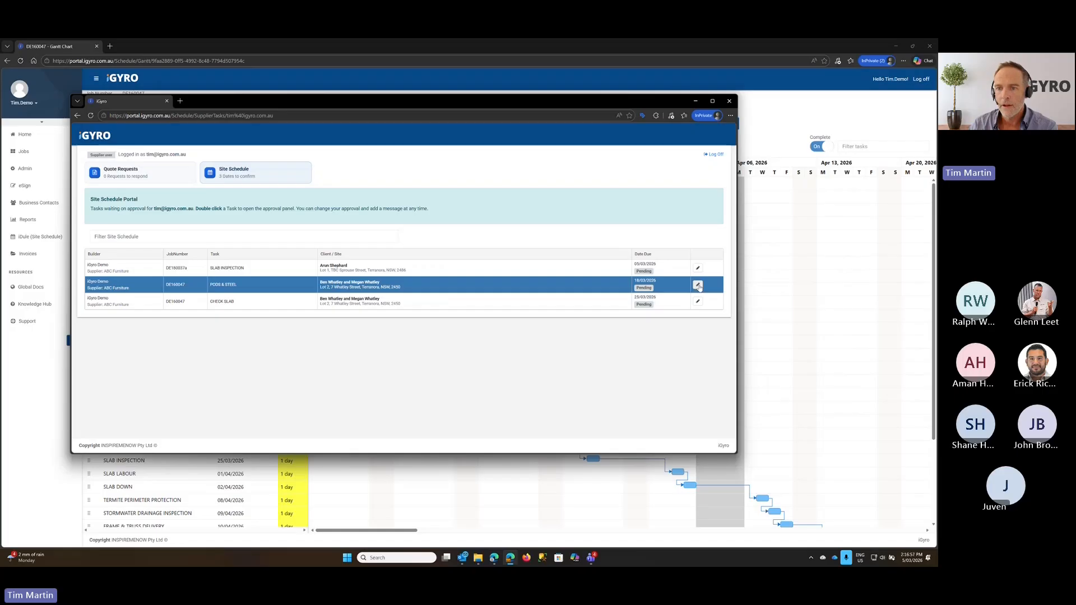
pyautogui.click(698, 285)
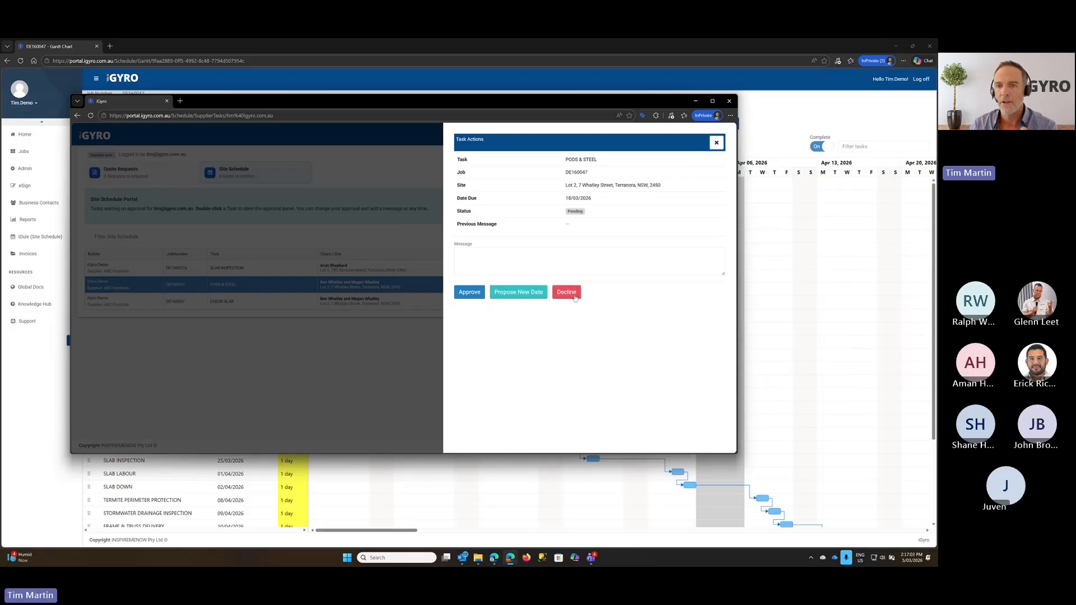
pyautogui.click(468, 293)
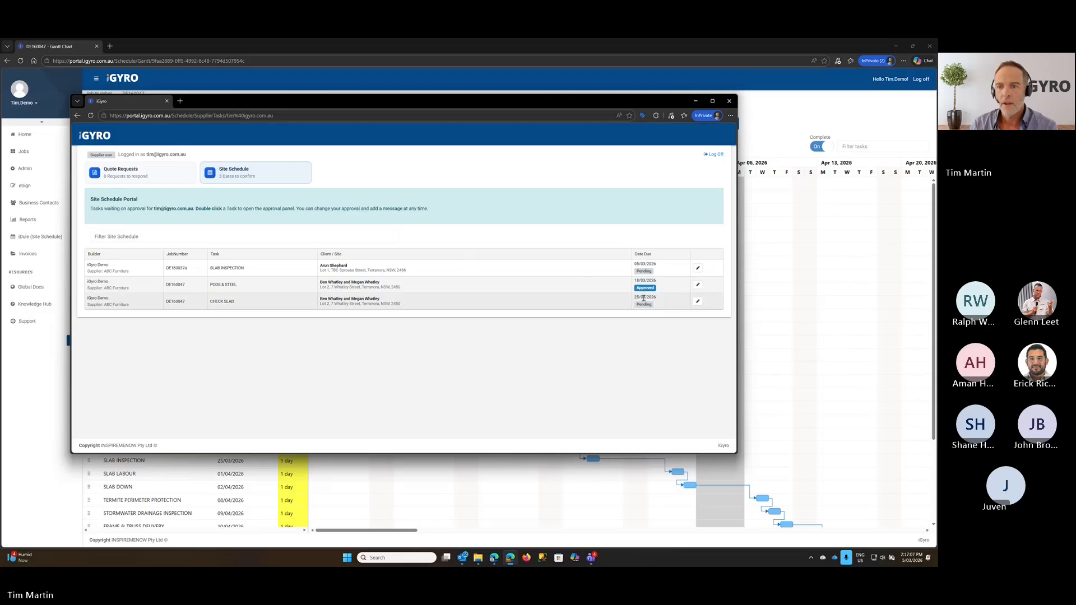
# Move the supplier portal aside, reload the job's site schedule and check the supplier status of PODS & STEEL.
pyautogui.moveTo(636, 109); pyautogui.dragTo(937, 123)
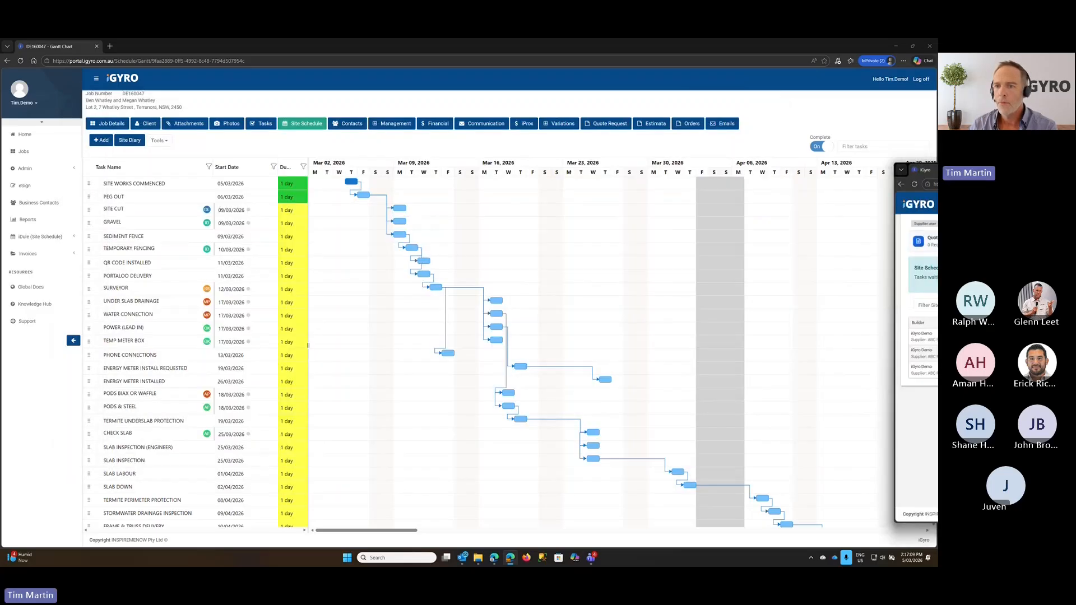
pyautogui.click(298, 126)
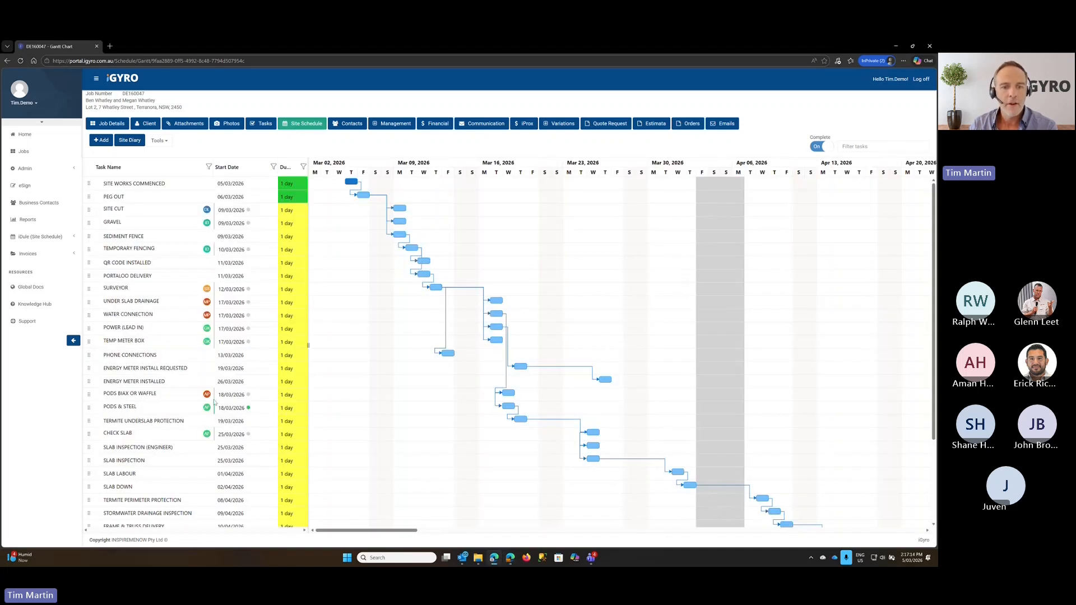
pyautogui.moveTo(206, 409)
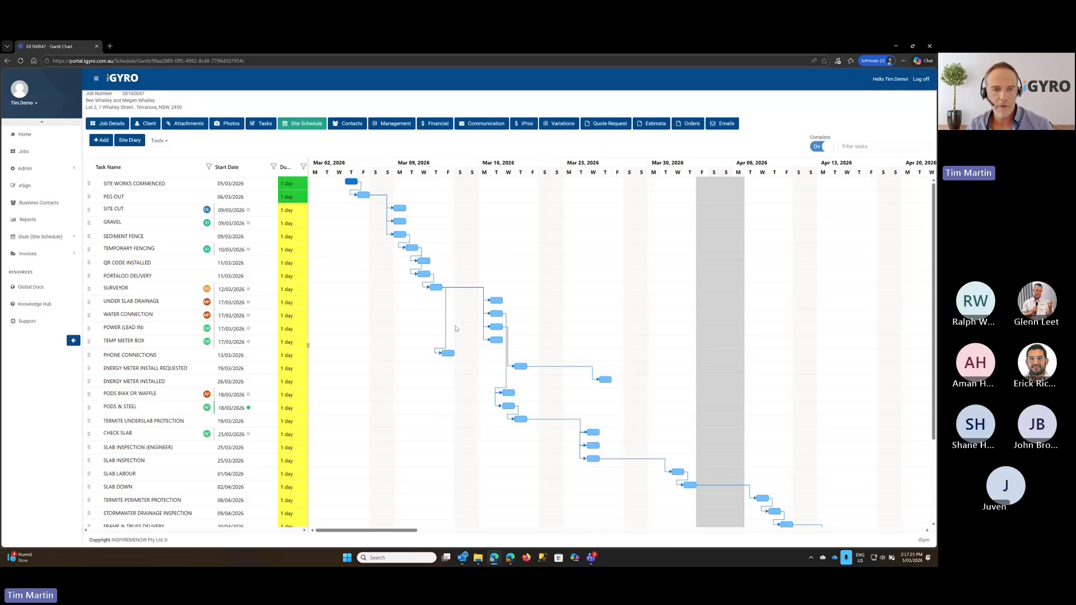
# Reschedule PORTALOO DELIVERY to 16/03/2026 on the Gantt chart so its dependent tasks shift with it.
pyautogui.click(172, 274)
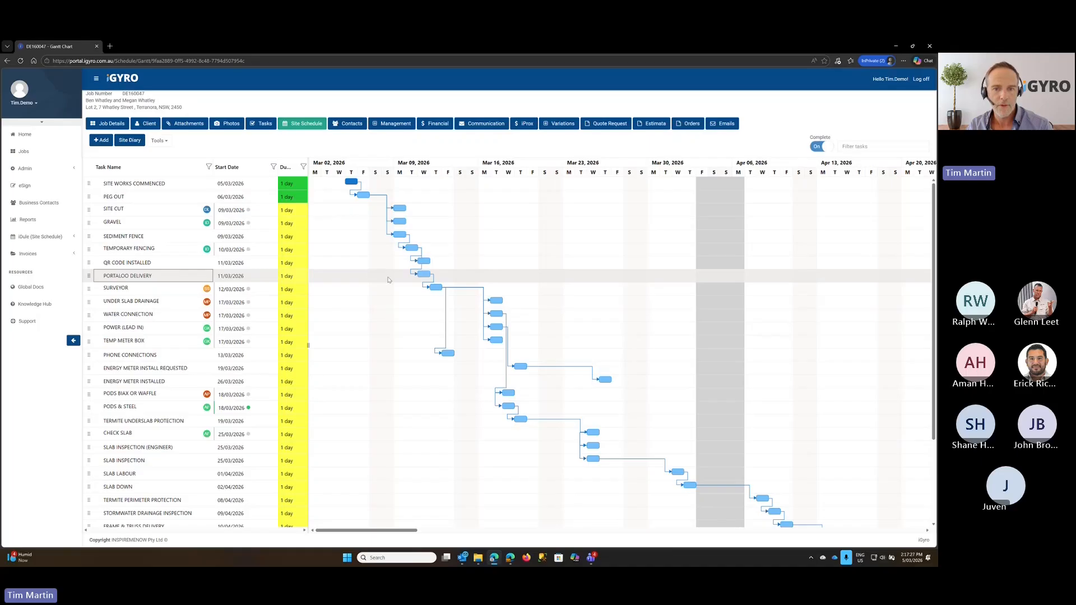
pyautogui.moveTo(423, 273); pyautogui.dragTo(491, 273)
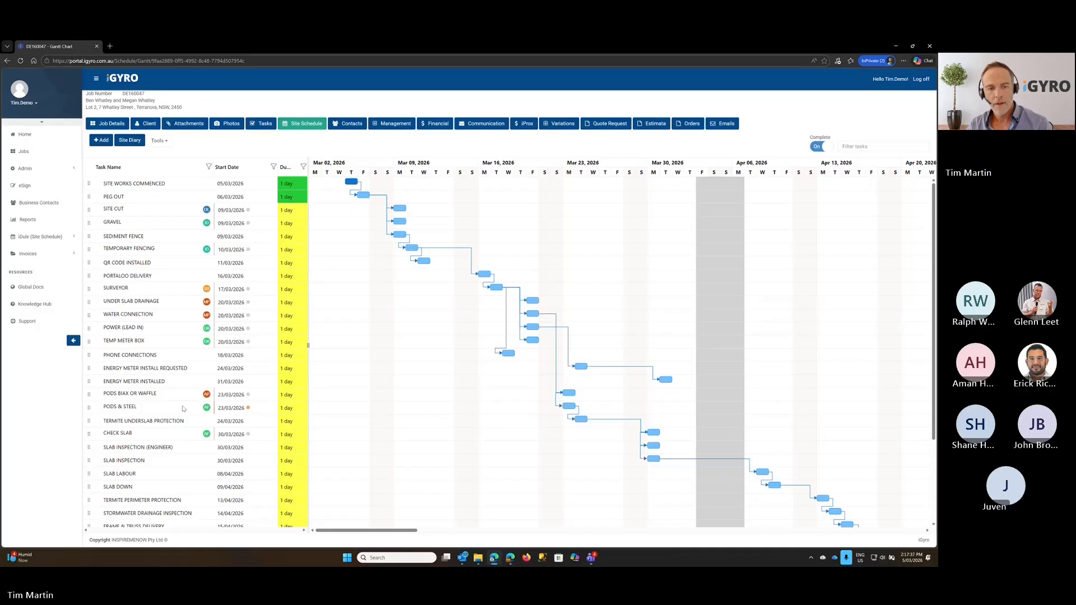
# Open the PODS & STEEL task details, preview its supplier call-up email, and close both without sending.
pyautogui.click(207, 411)
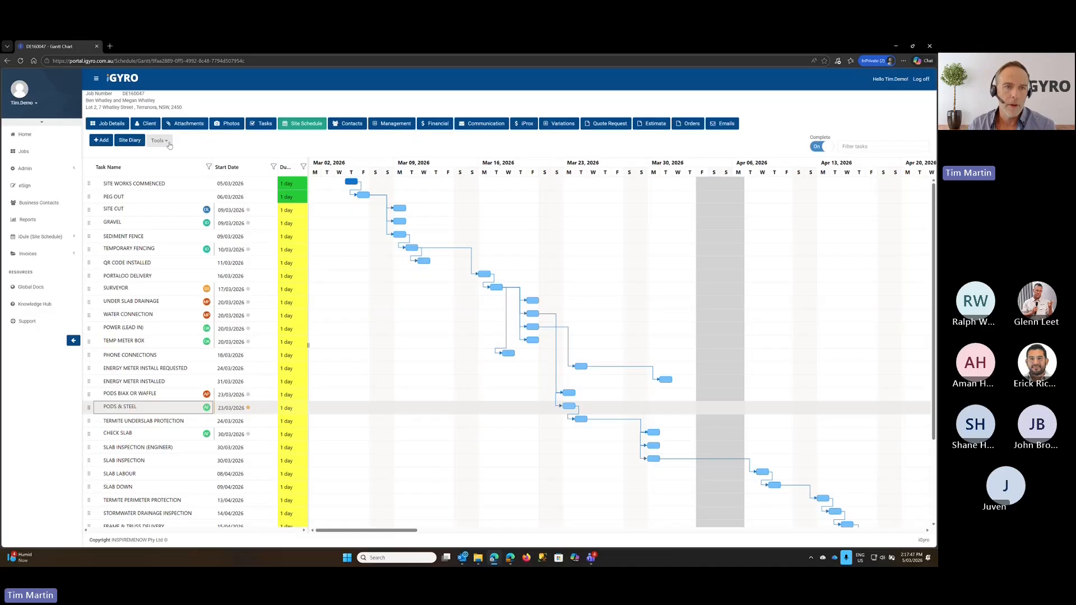
pyautogui.rightClick(193, 409)
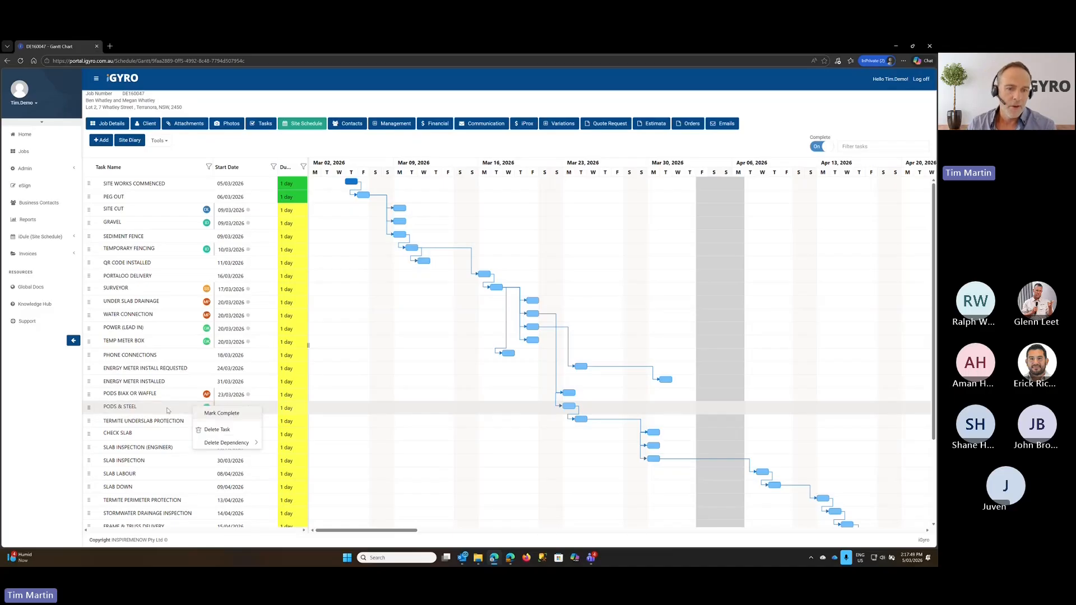
pyautogui.click(171, 411)
pyautogui.doubleClick(172, 410)
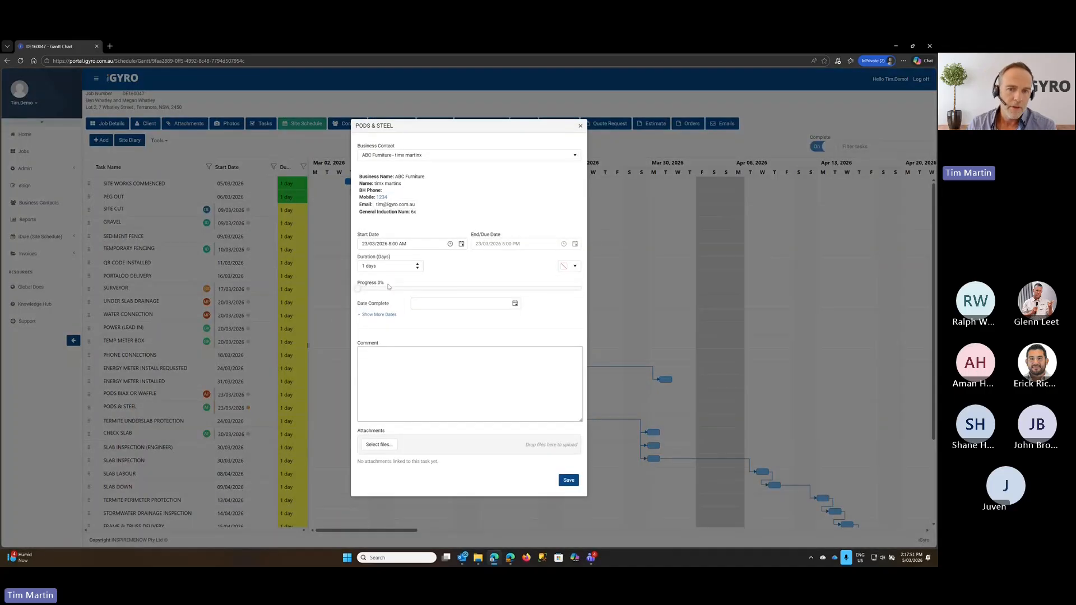
pyautogui.click(399, 205)
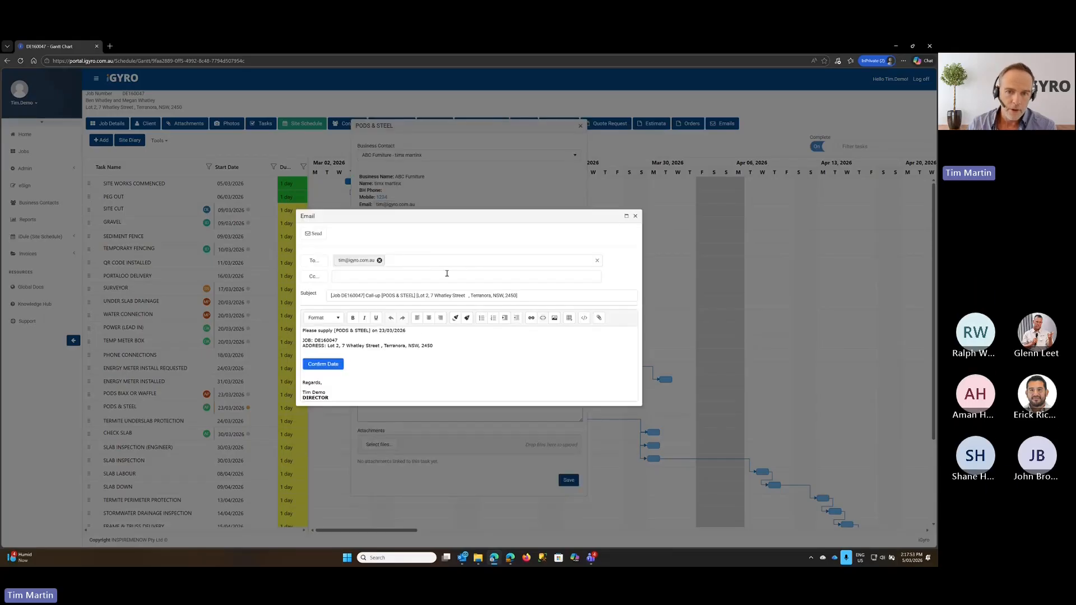
pyautogui.click(635, 217)
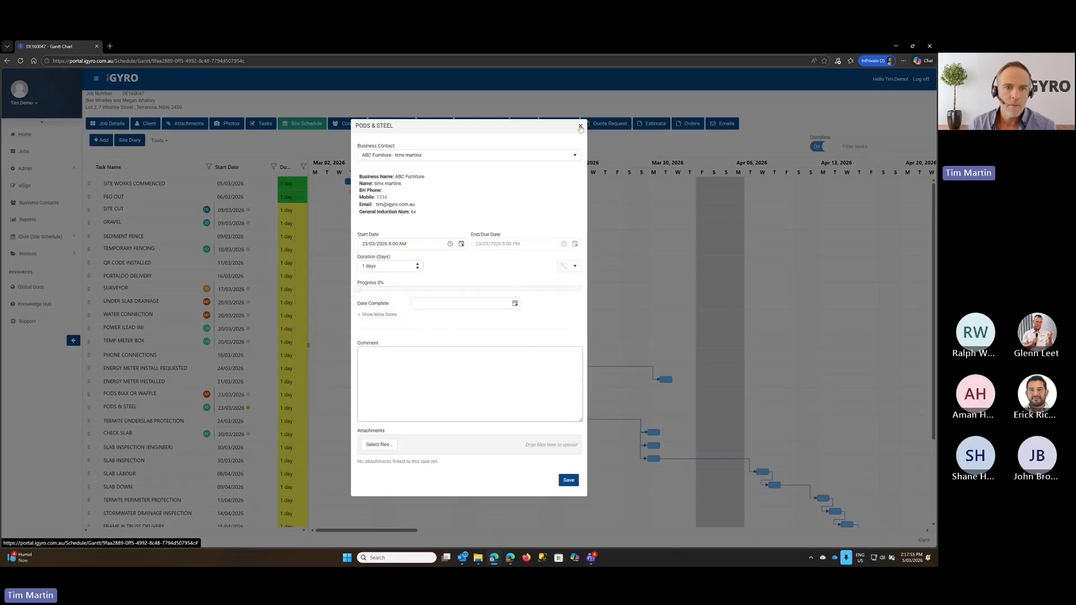
pyautogui.click(581, 126)
# Open the Schedule Notifications list and examine ABC Furniture's change date indicator, email sent date and task statuses.
pyautogui.click(158, 140)
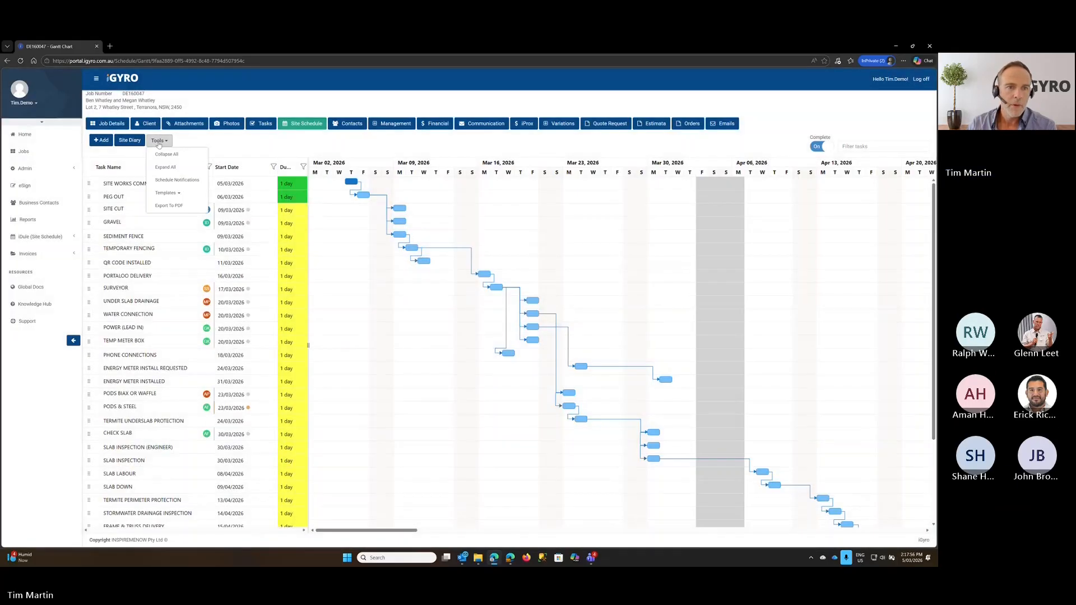
pyautogui.click(185, 181)
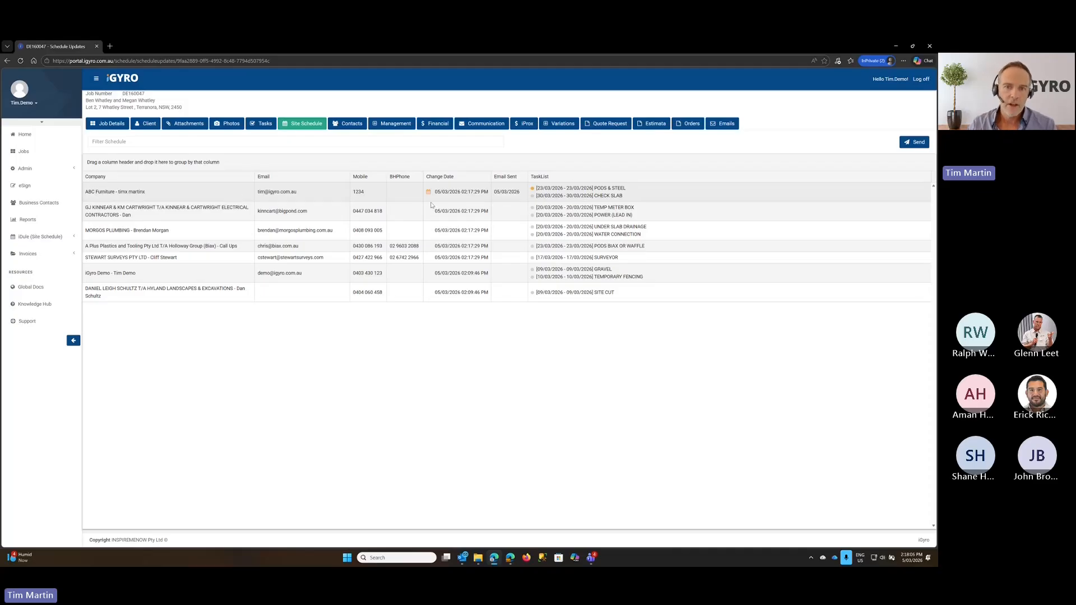
pyautogui.moveTo(429, 193)
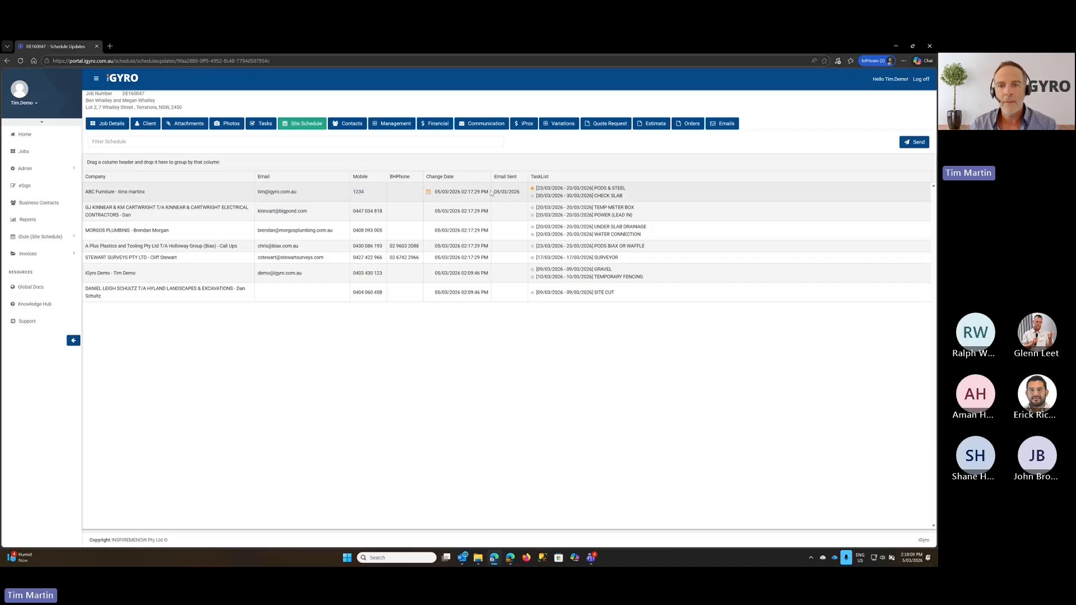
pyautogui.click(446, 188)
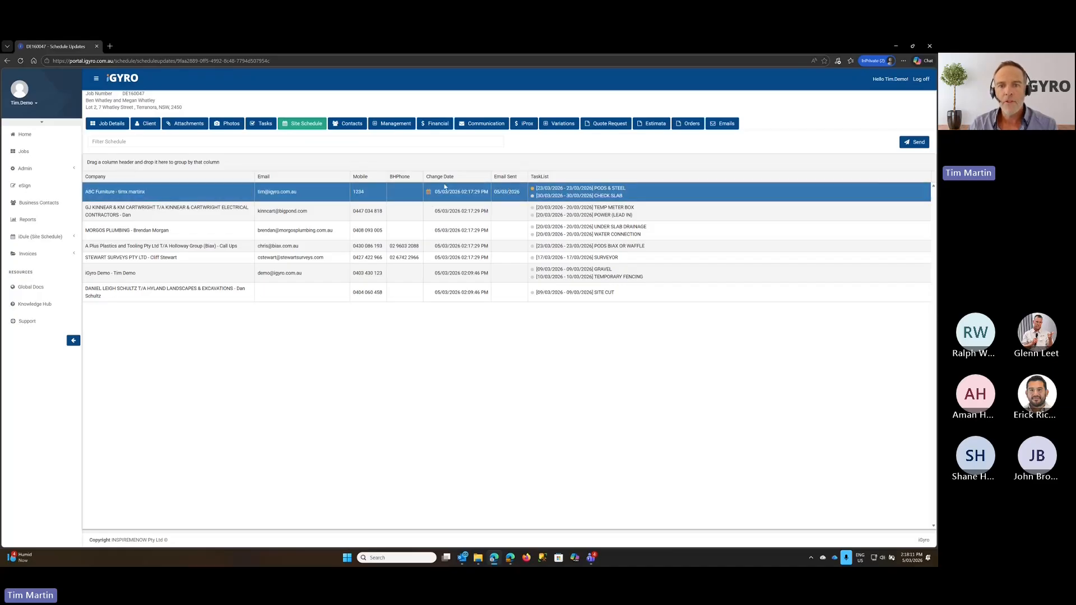
pyautogui.moveTo(429, 194)
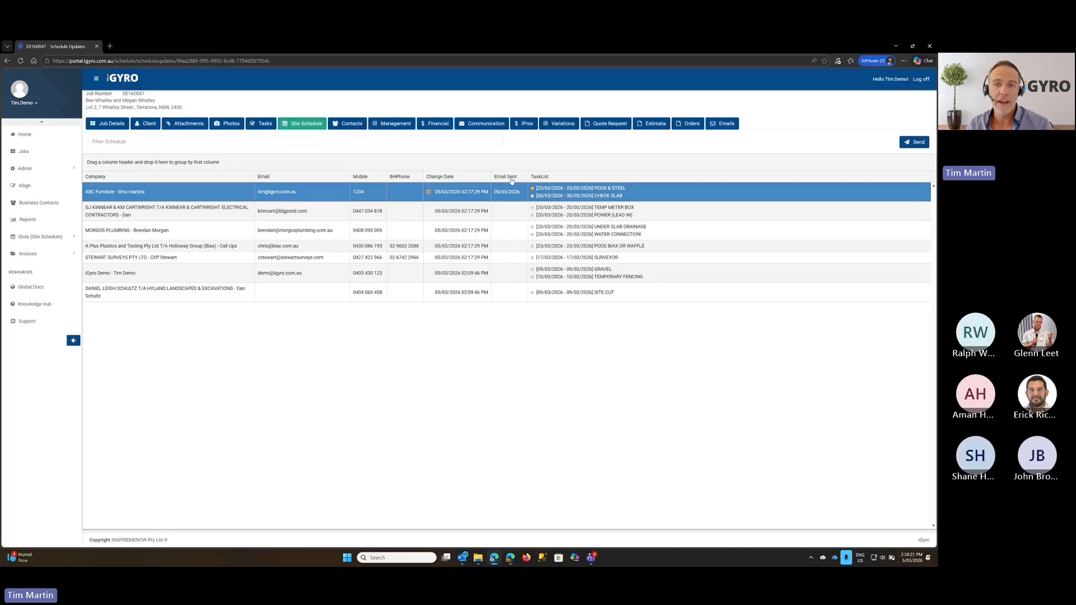
# Send the schedule update notification to ABC Furniture, and reload the task list in the supplier portal window.
pyautogui.click(913, 144)
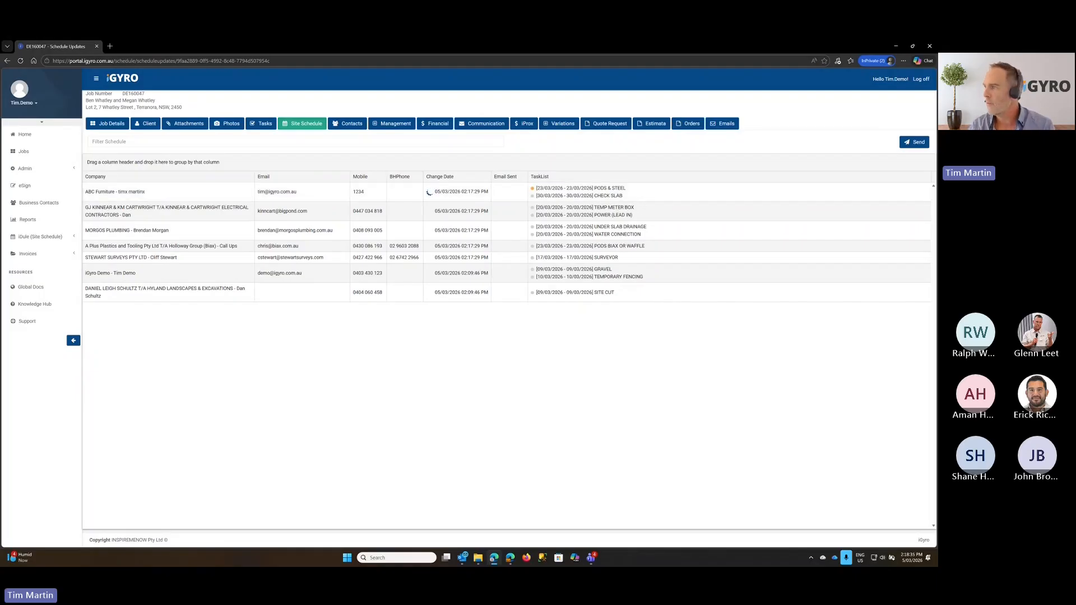
pyautogui.moveTo(937, 163); pyautogui.dragTo(663, 115)
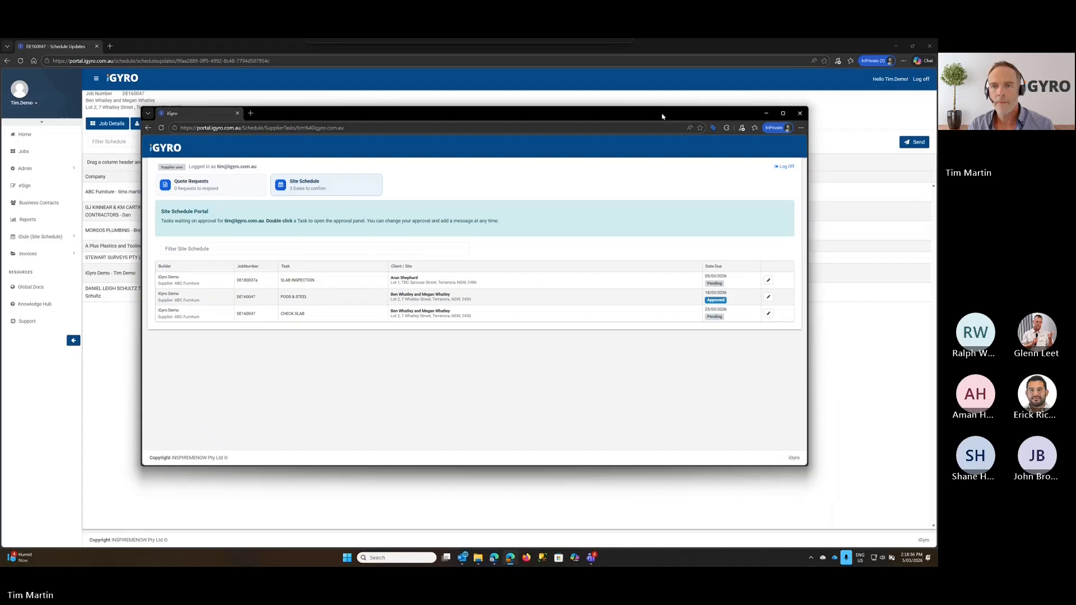
pyautogui.click(598, 128)
pyautogui.press('Return')
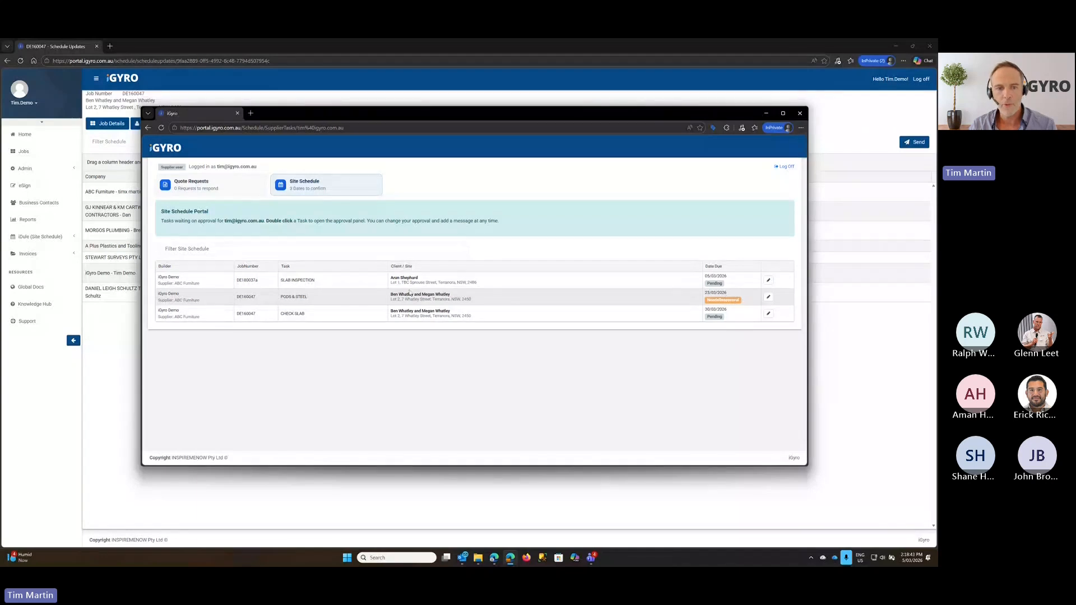
# Open the supplier task actions for PODS & STEEL on job DE160047.
pyautogui.click(450, 297)
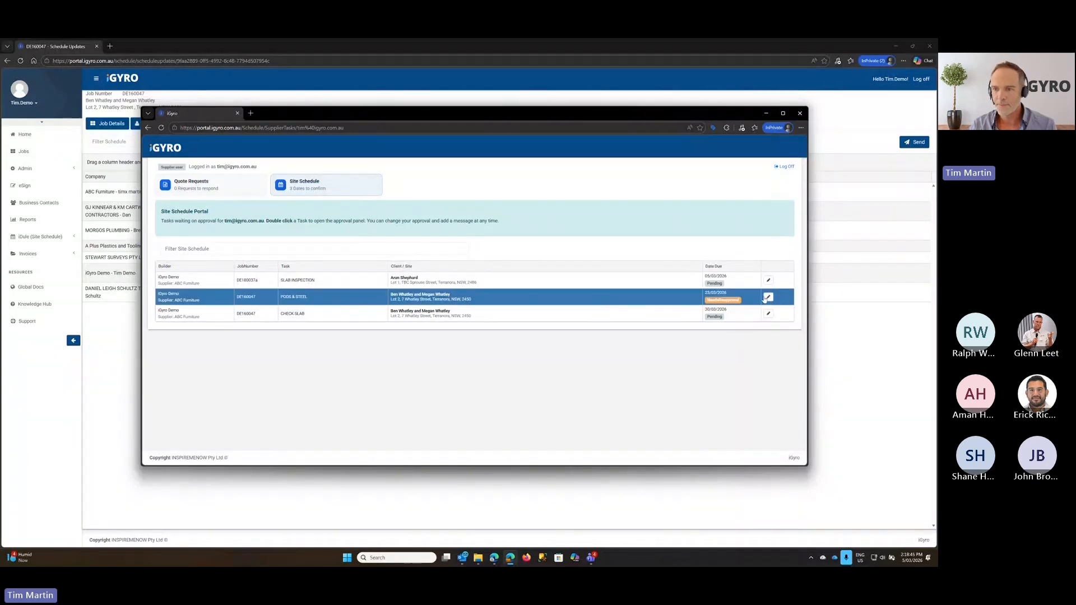
pyautogui.click(767, 298)
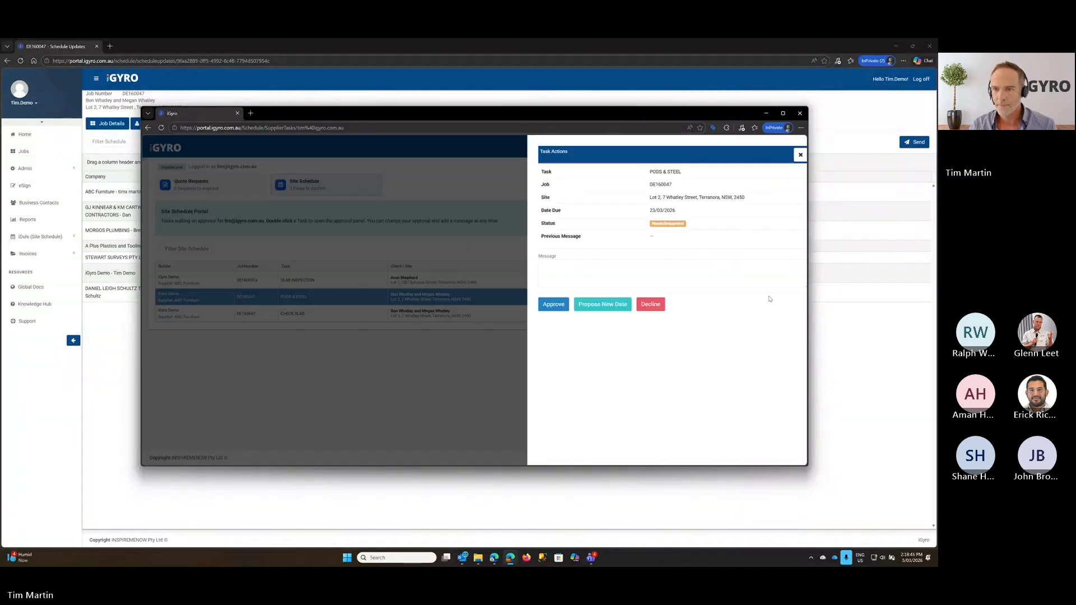
pyautogui.click(643, 276)
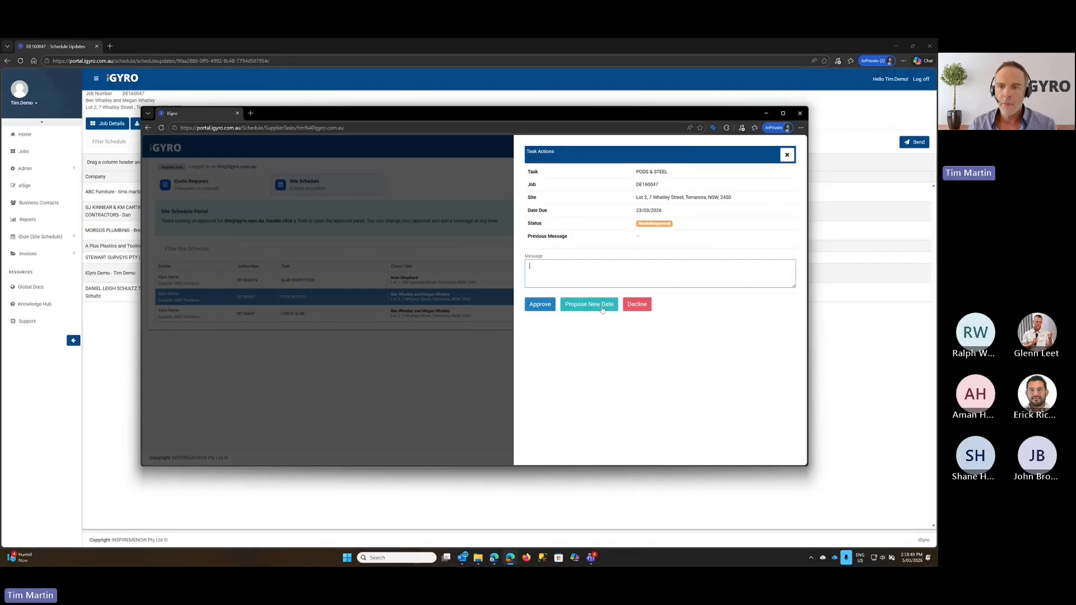
# Preview the Propose New Date form and its calendar, cancel it, and try to decline the task without a message.
pyautogui.click(601, 308)
pyautogui.click(559, 283)
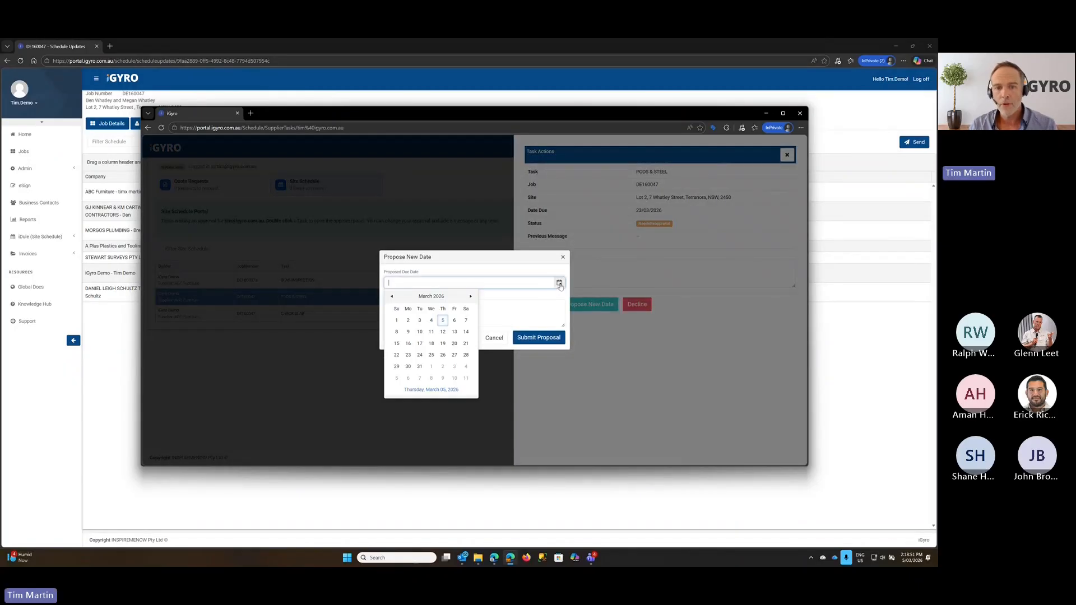
pyautogui.click(533, 272)
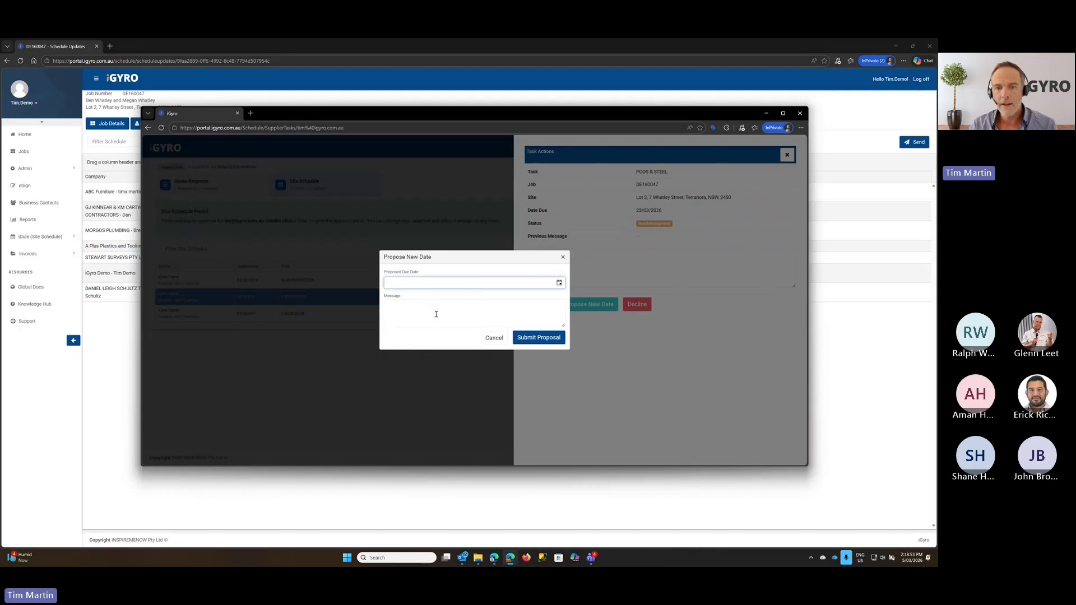
pyautogui.click(563, 257)
pyautogui.click(640, 306)
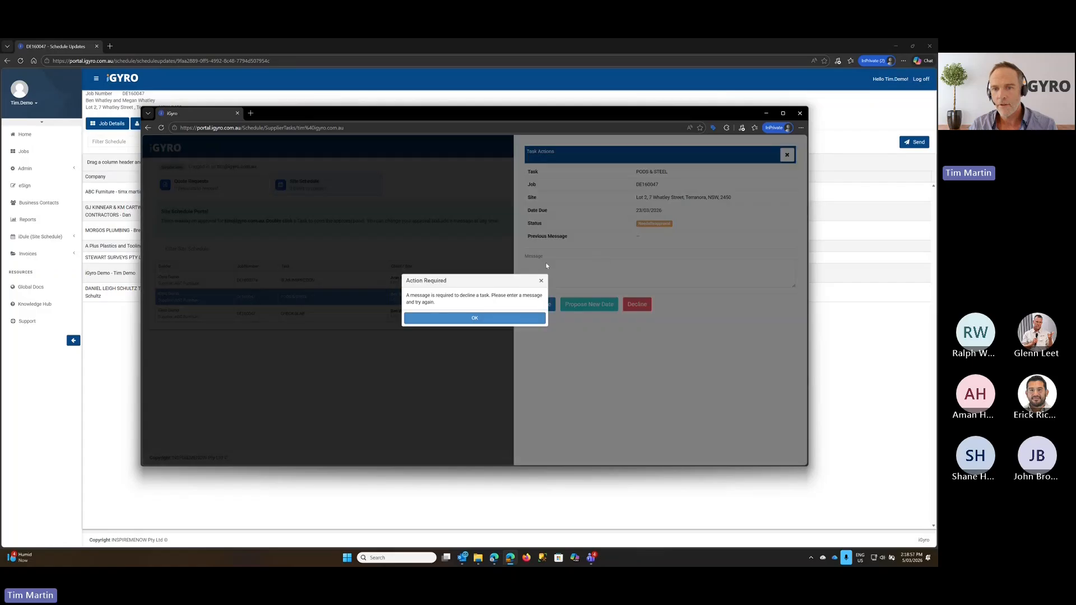
pyautogui.click(545, 282)
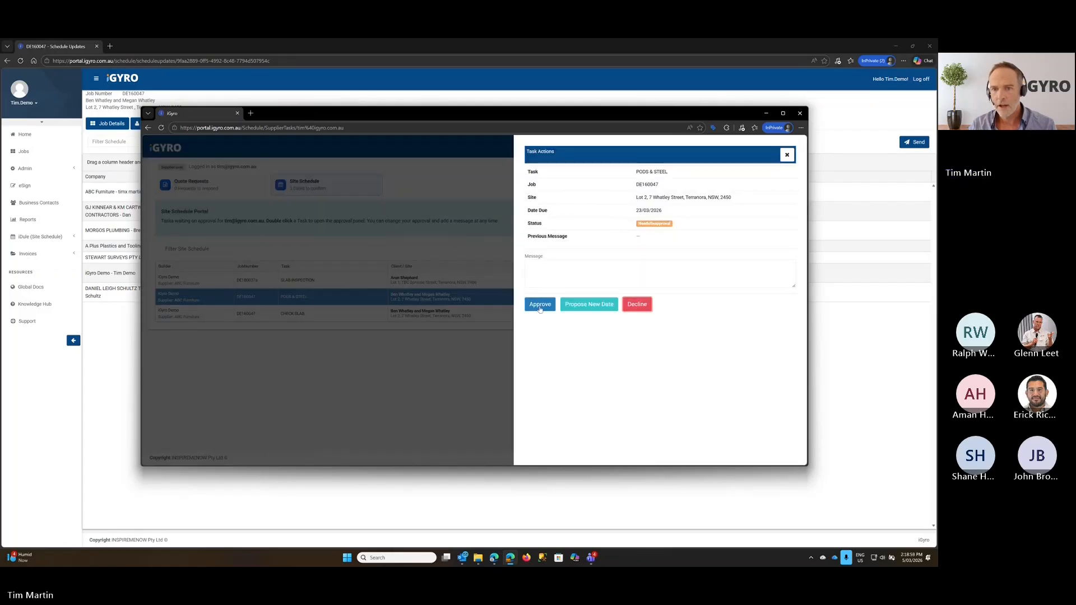
# Approve the PODS & STEEL task as the supplier and move the supplier portal window aside.
pyautogui.click(541, 306)
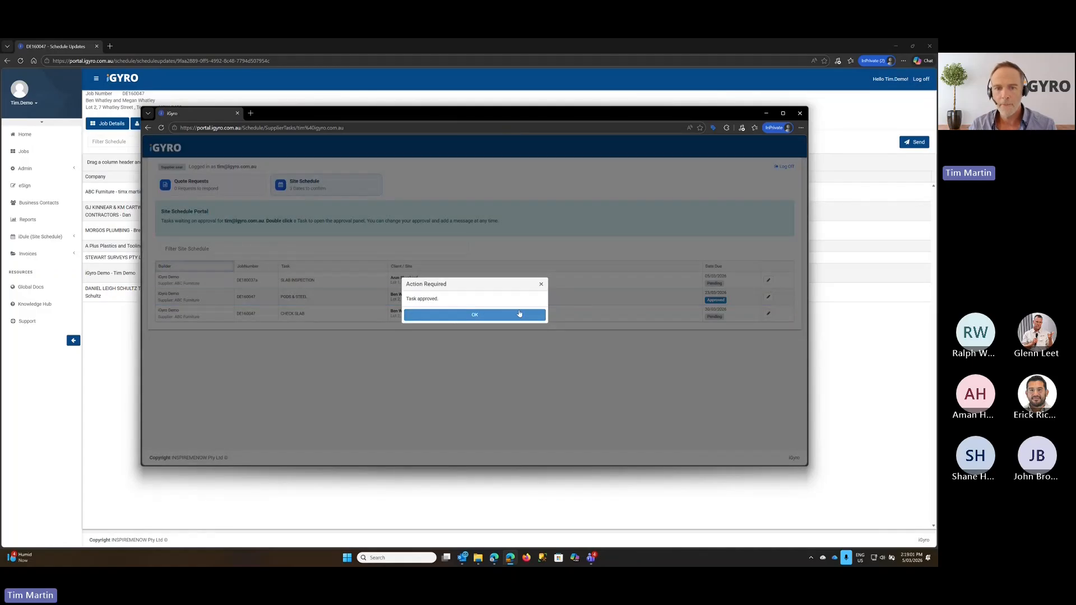
pyautogui.click(467, 317)
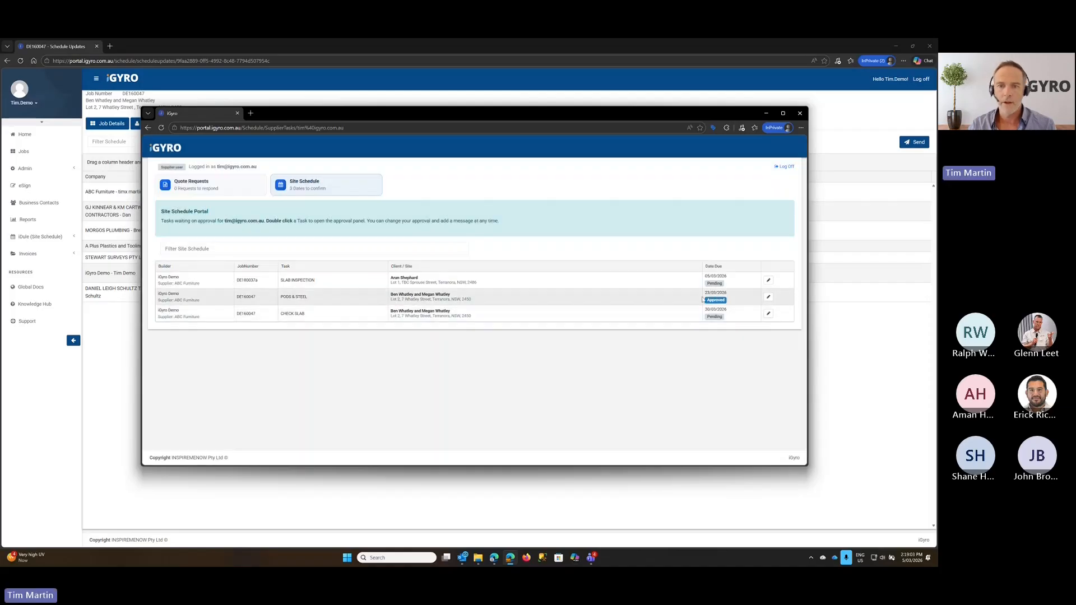
pyautogui.moveTo(508, 116); pyautogui.dragTo(937, 130)
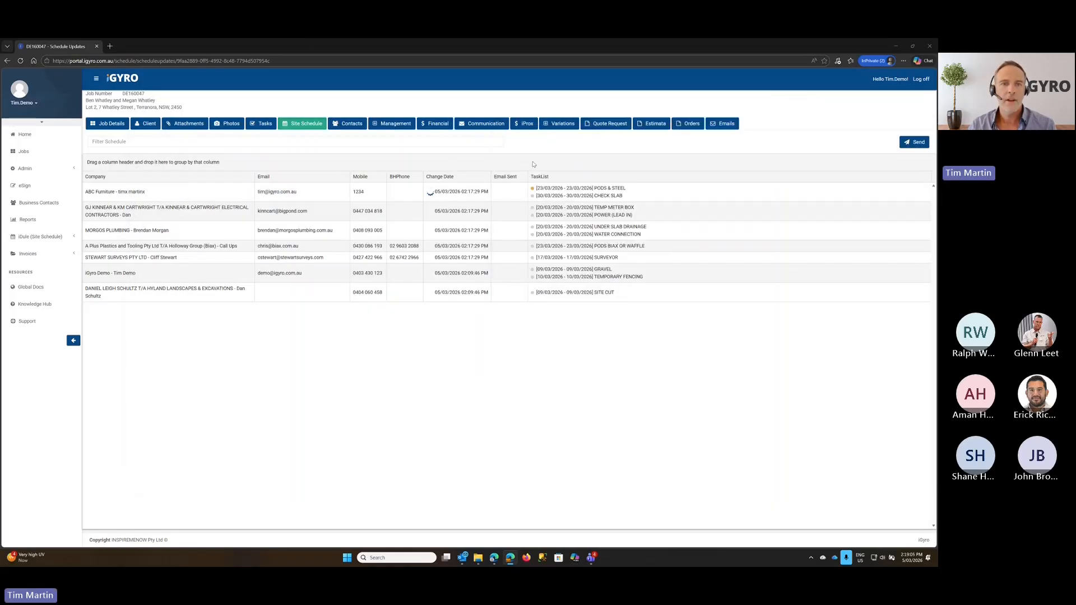
# Return to the job's site schedule and check the supplier approval indicator of PODS & STEEL.
pyautogui.click(308, 127)
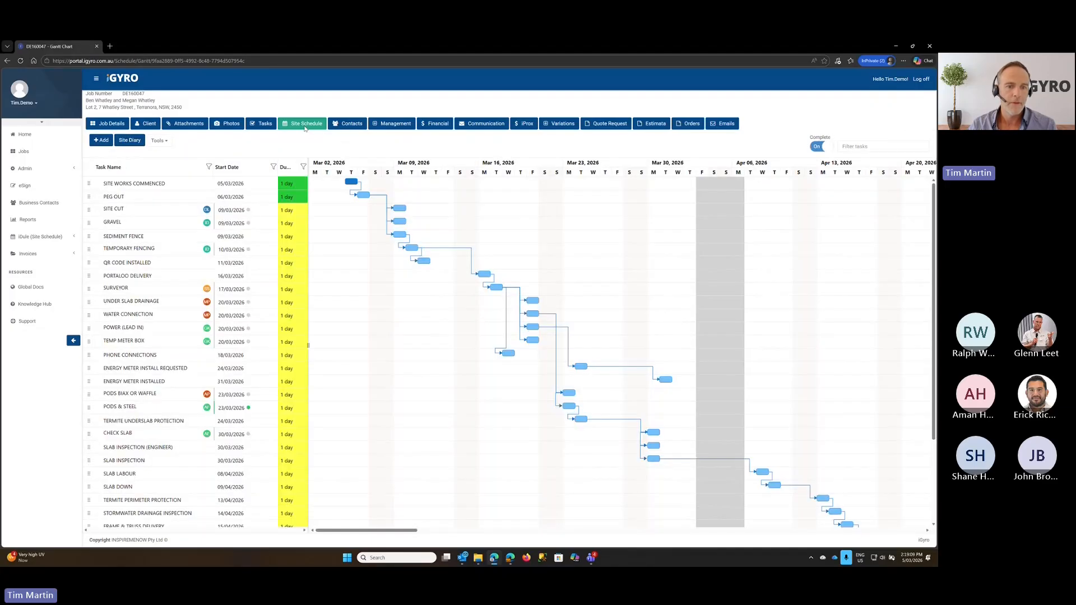
pyautogui.click(175, 410)
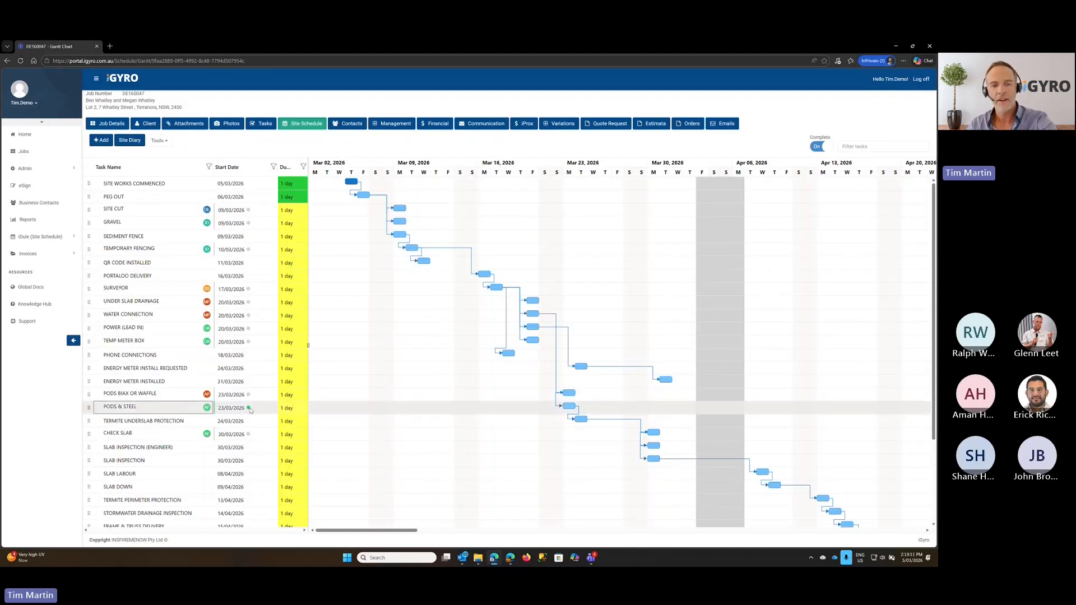
pyautogui.moveTo(206, 408)
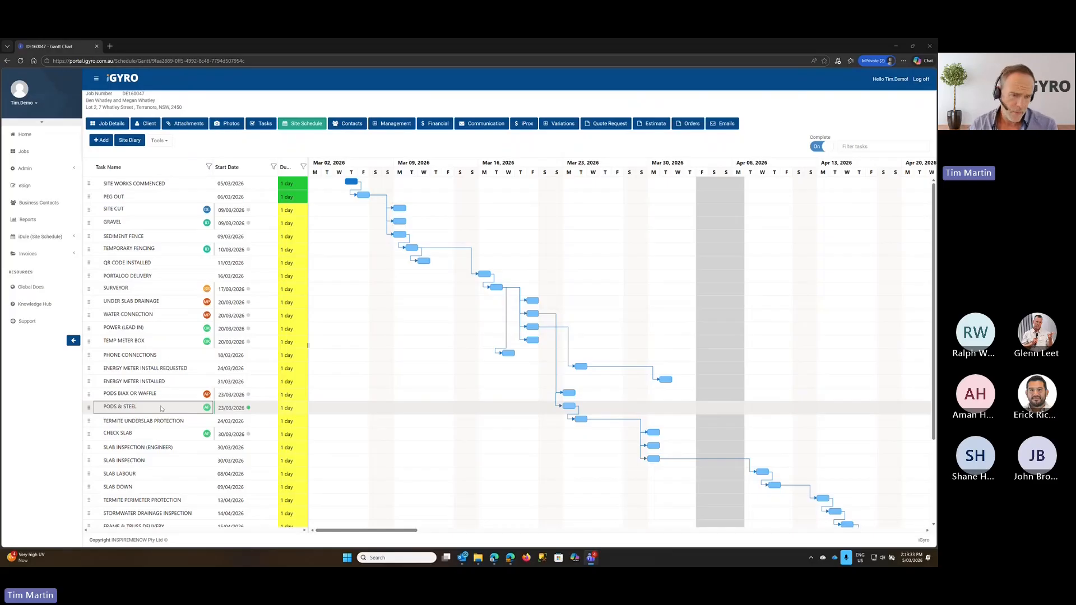
# Open the PODS & STEEL task details and attach the images 17.jpg, IMG_1662_2.jpeg and house.jpg.
pyautogui.doubleClick(170, 405)
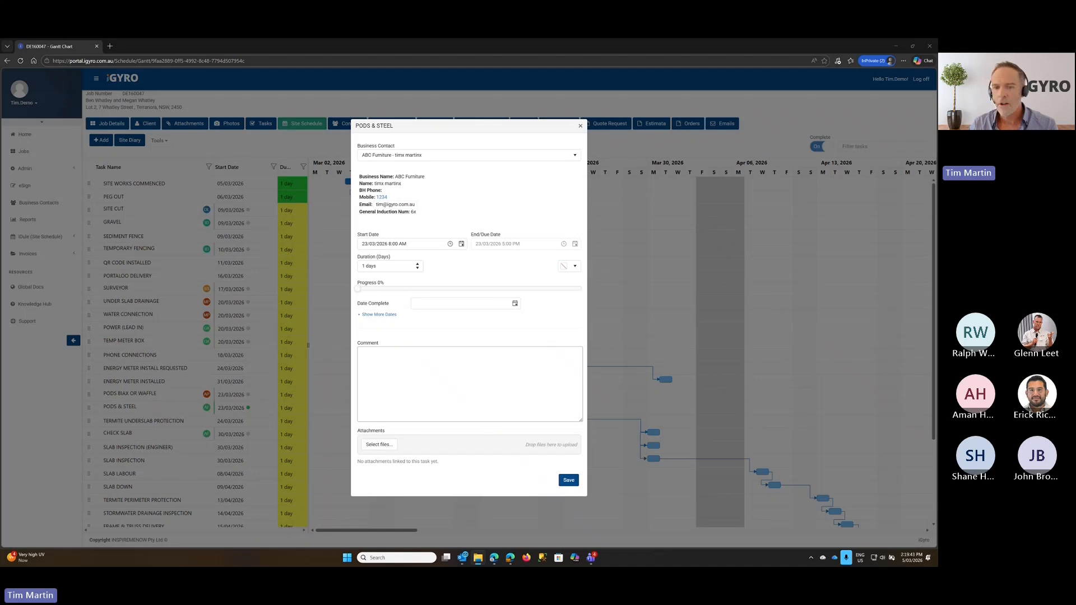
pyautogui.moveTo(920, 331); pyautogui.dragTo(384, 449)
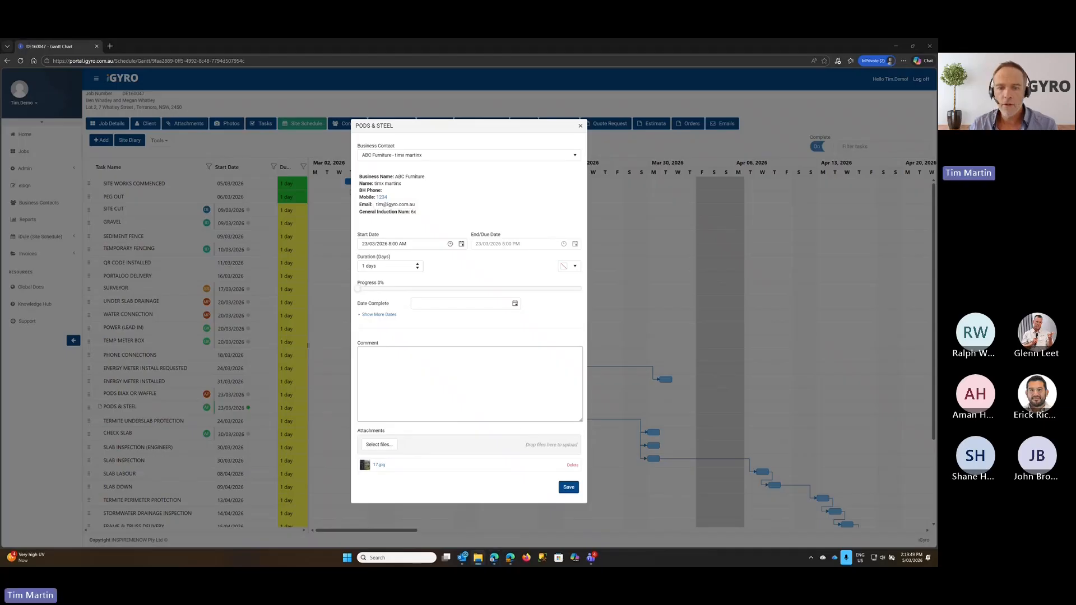
pyautogui.moveTo(465, 419); pyautogui.dragTo(387, 446)
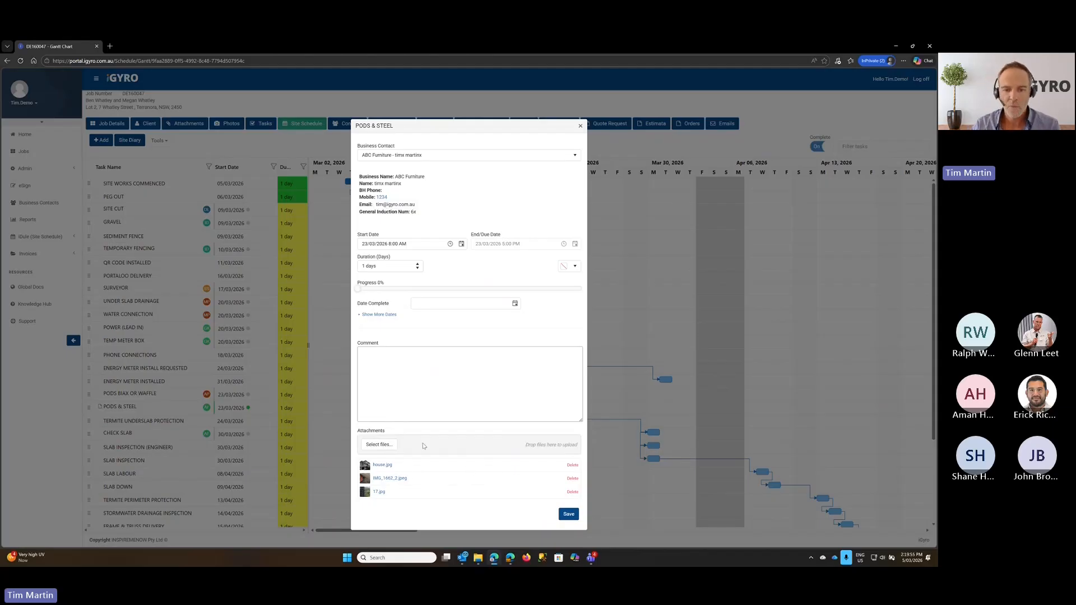
# Preview house.jpg, browse through all the task's attached images in the viewer, and close the viewer and task details.
pyautogui.click(383, 466)
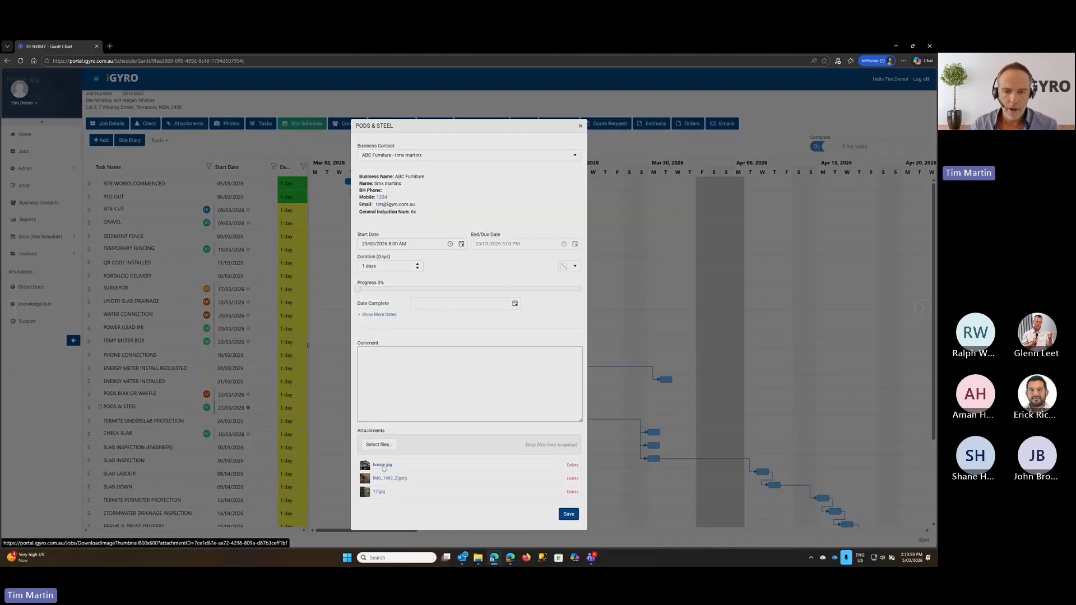
pyautogui.click(923, 308)
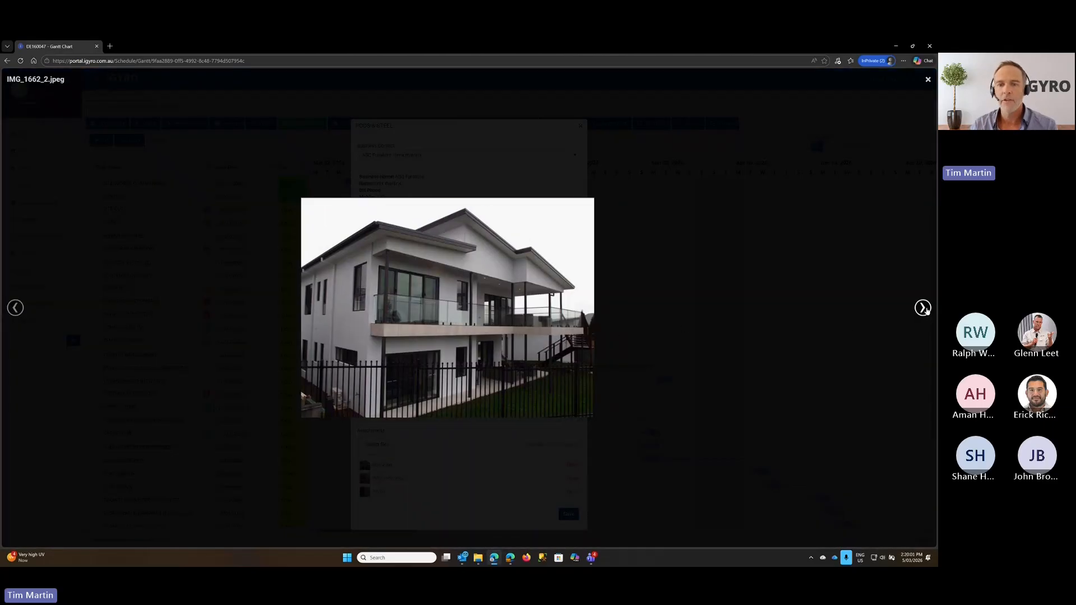
pyautogui.click(922, 308)
pyautogui.click(922, 308)
pyautogui.click(923, 308)
pyautogui.click(923, 308)
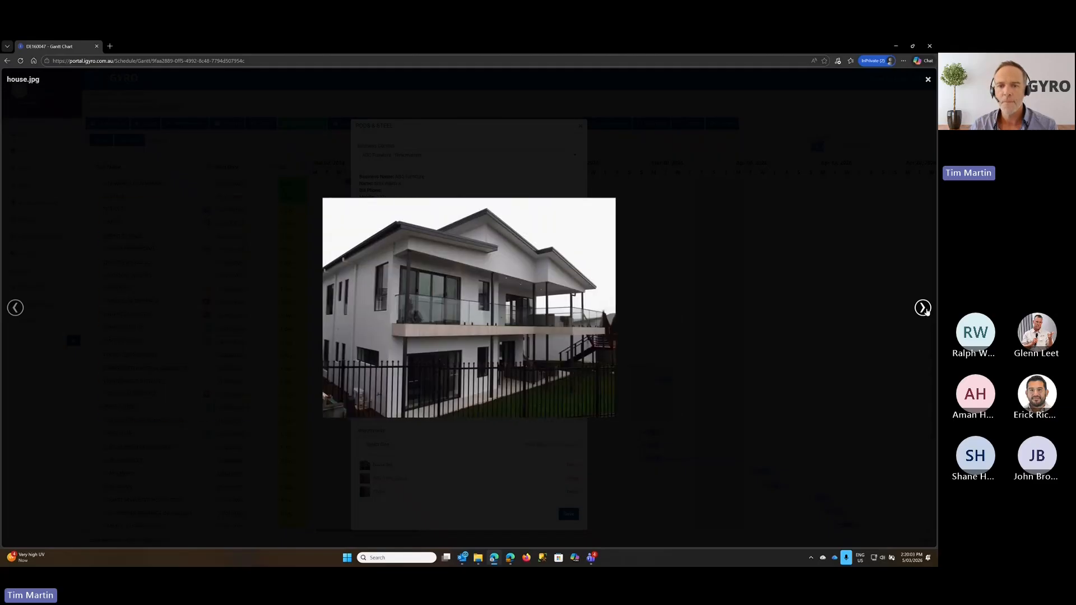
pyautogui.click(923, 307)
pyautogui.click(922, 308)
pyautogui.click(923, 308)
pyautogui.click(923, 308)
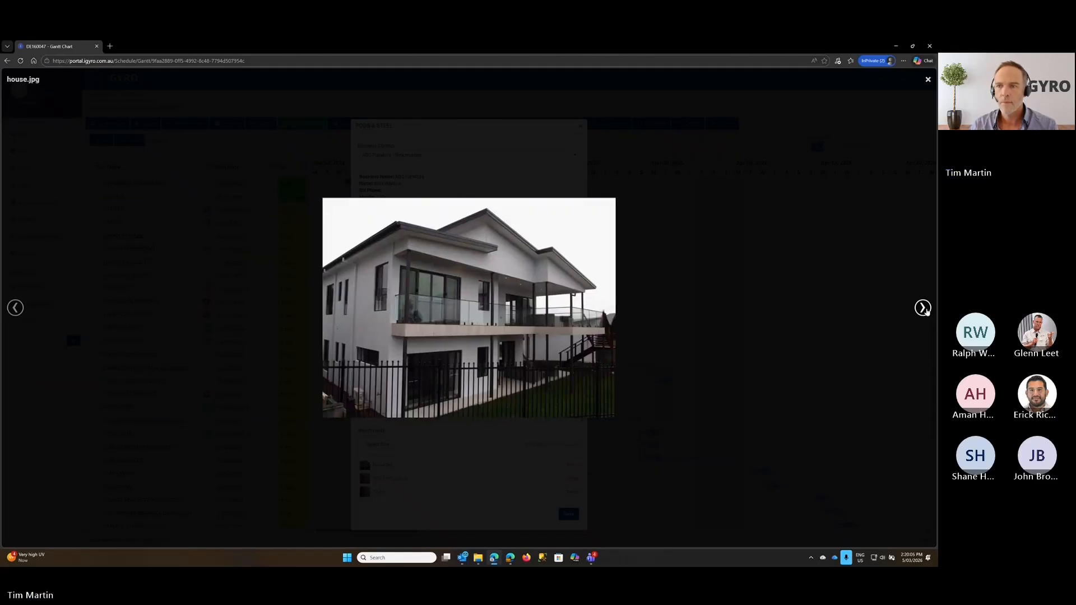
pyautogui.click(923, 308)
pyautogui.click(928, 80)
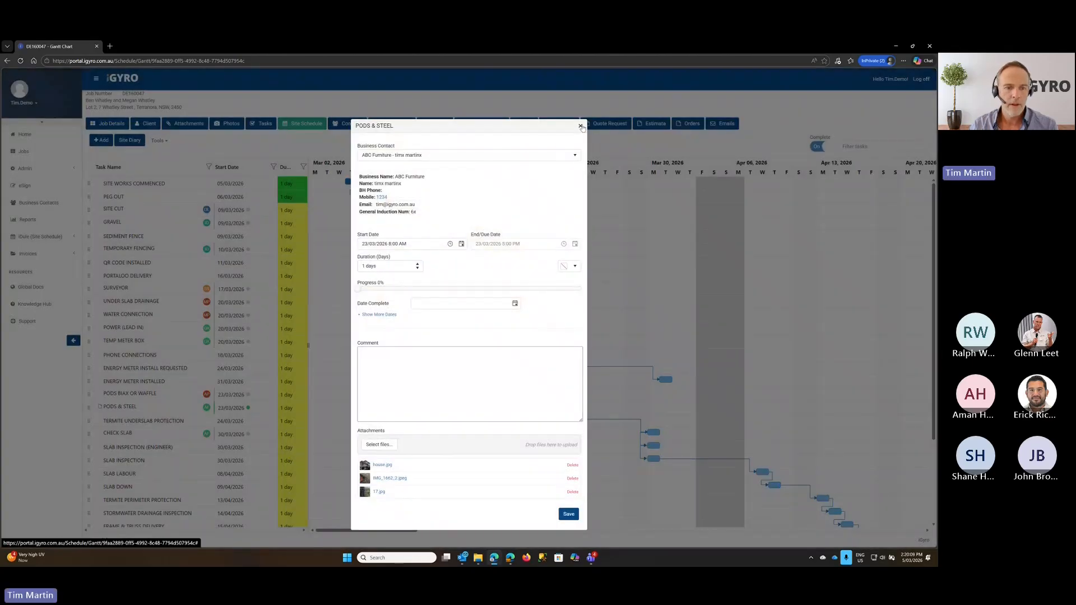
pyautogui.click(581, 127)
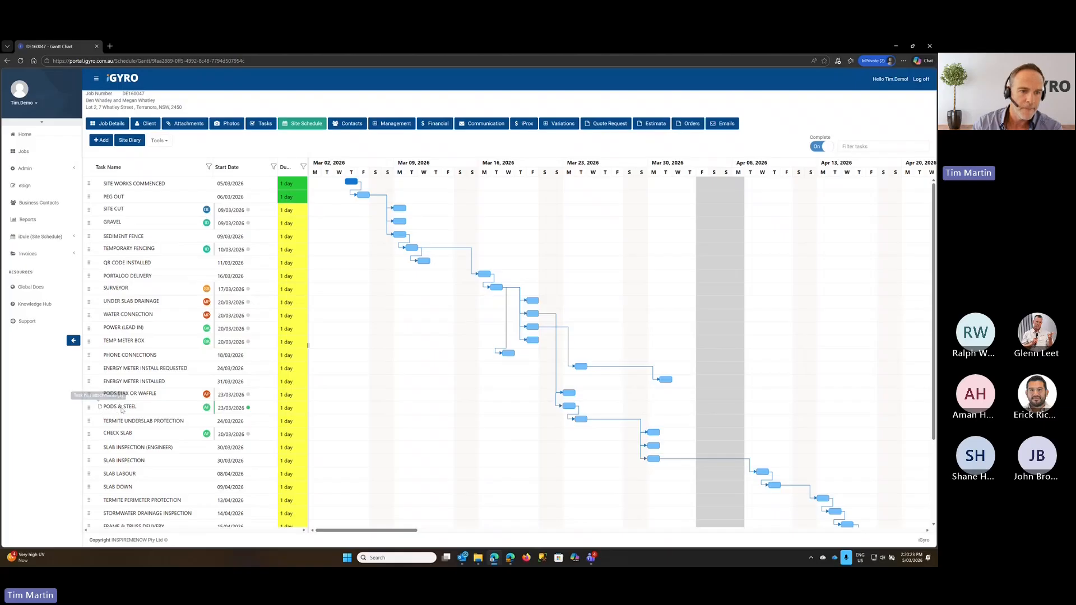
# Reopen the PODS & STEEL task, preview house.jpg, and check the link options for saving it without downloading.
pyautogui.doubleClick(121, 409)
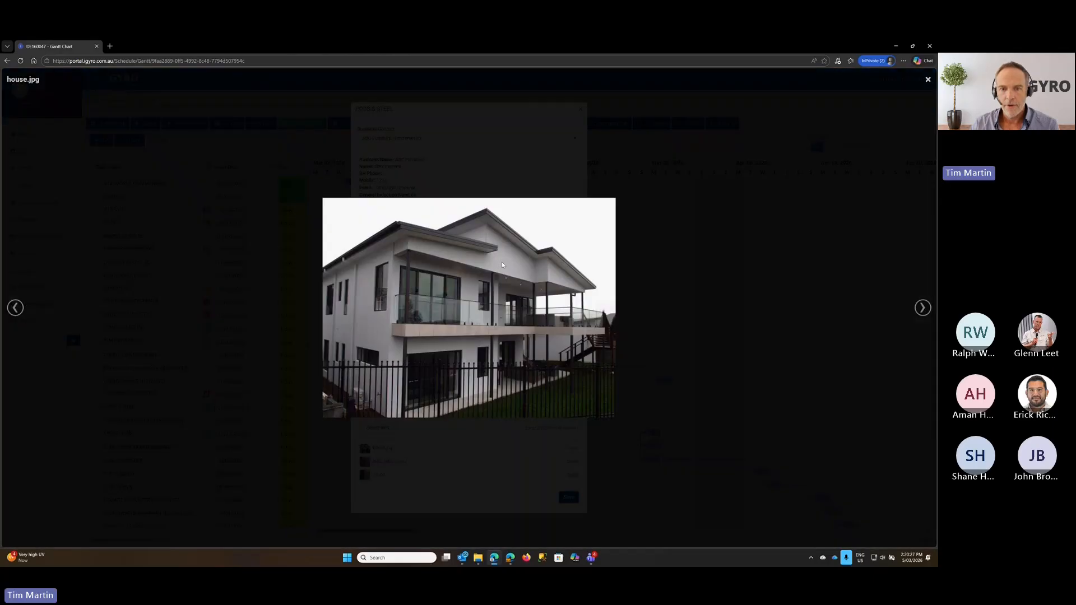
pyautogui.click(732, 269)
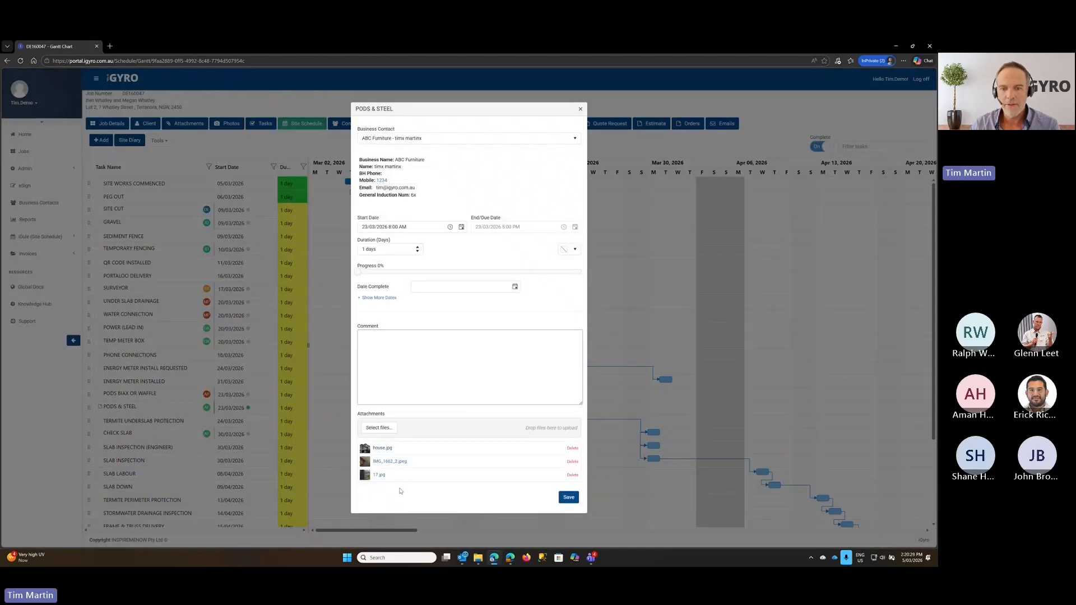
pyautogui.rightClick(385, 449)
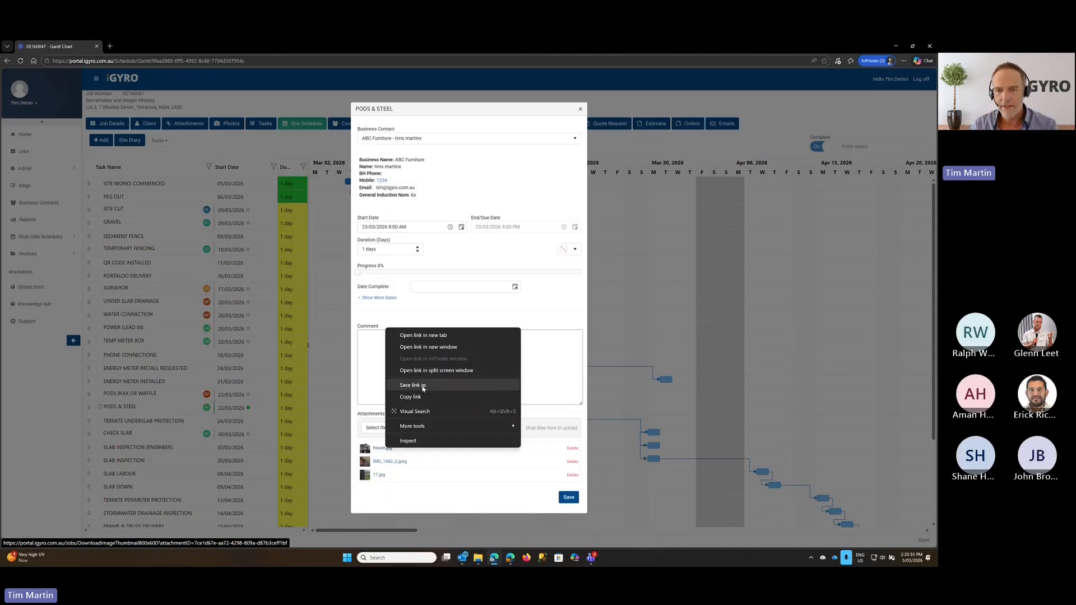
pyautogui.click(409, 504)
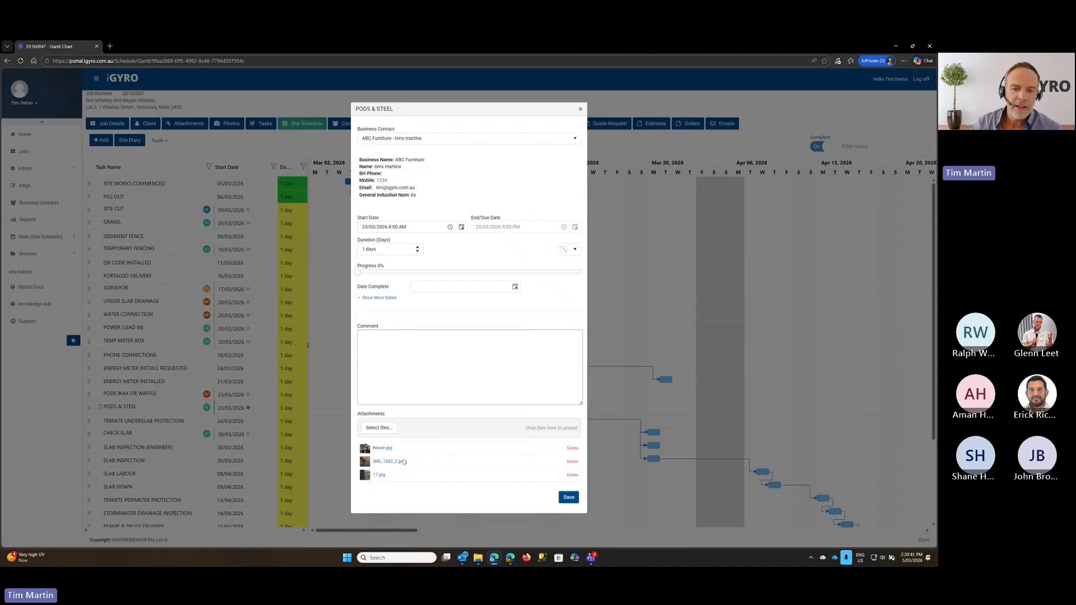
# Remove the IMG_1662_2.jpeg attachment from the PODS & STEEL task and close the task details.
pyautogui.click(571, 462)
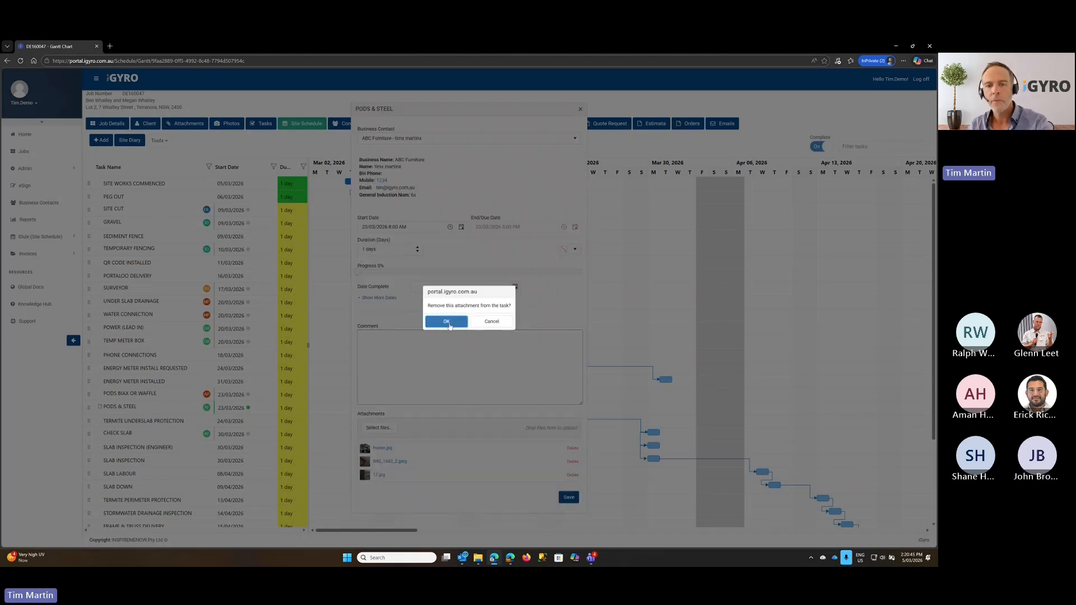
pyautogui.click(452, 323)
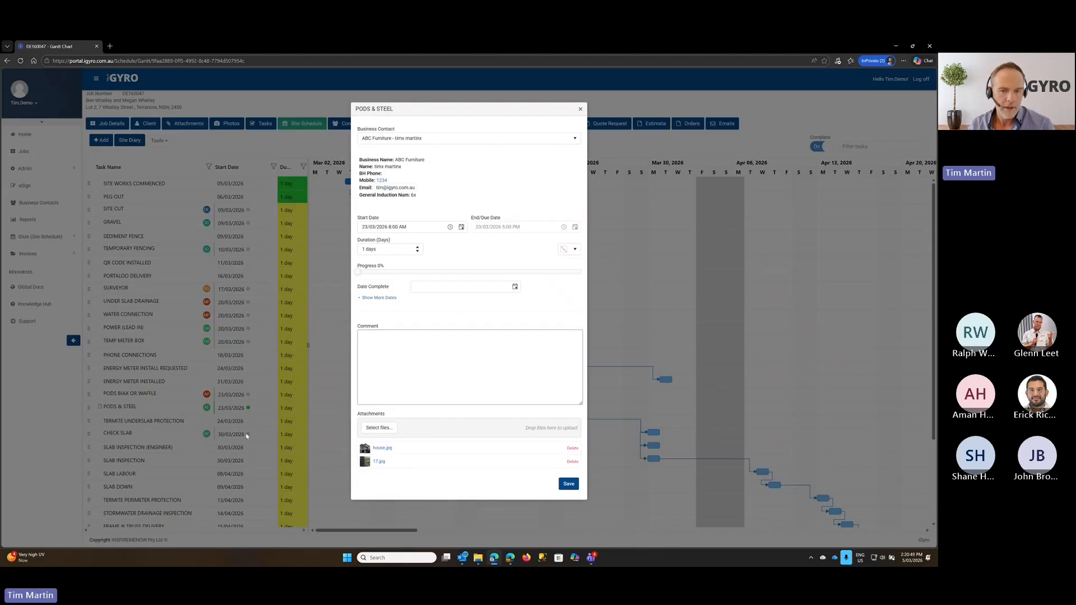
pyautogui.click(581, 109)
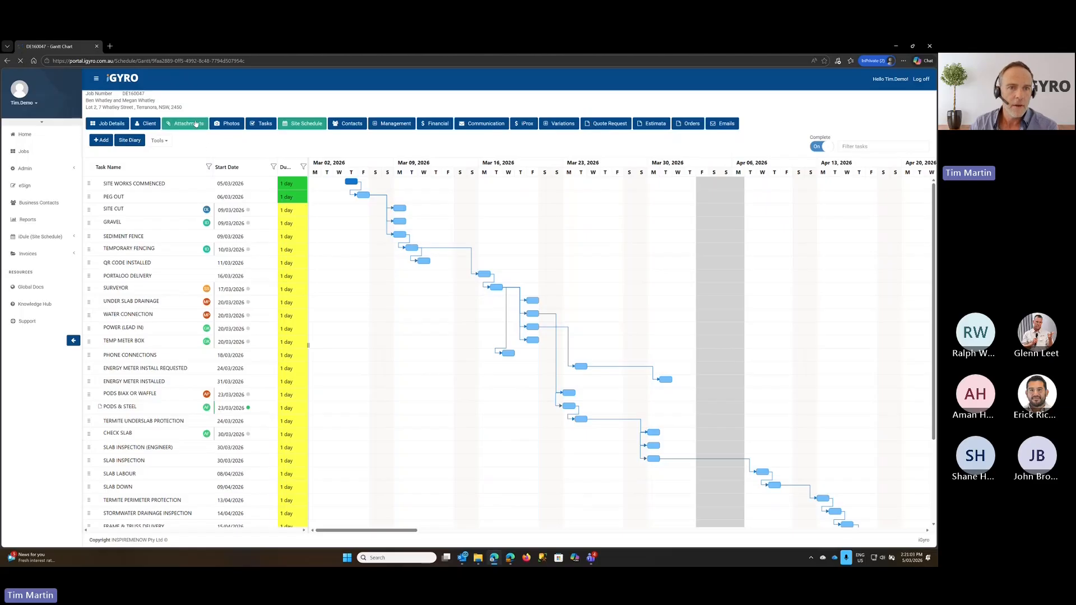
# Open the job's attachments and view the files in the Site Schedule Uploads folder under Uploads.
pyautogui.click(196, 123)
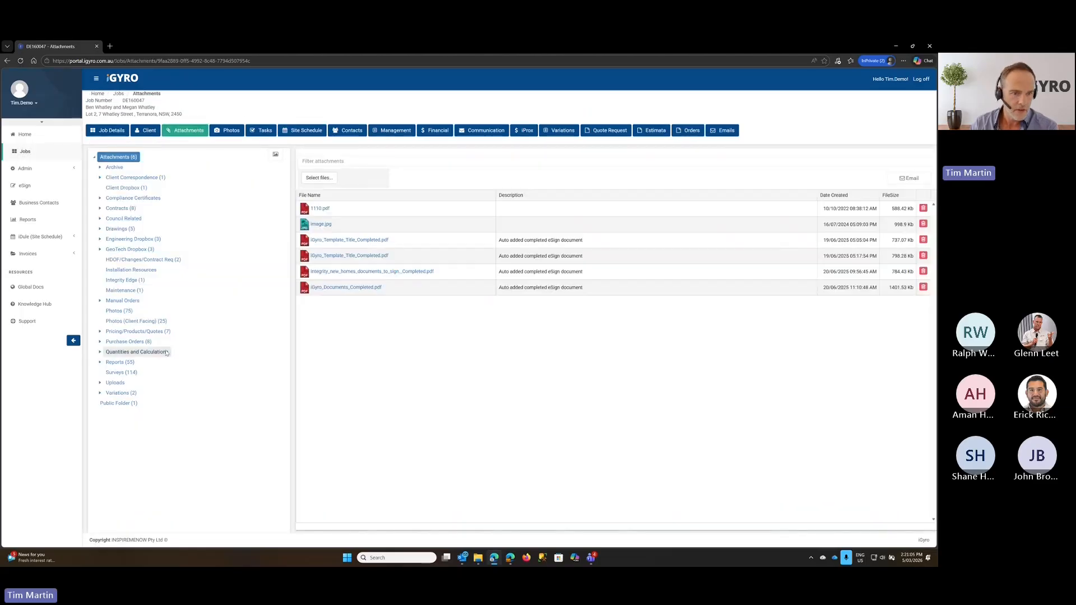
pyautogui.click(115, 383)
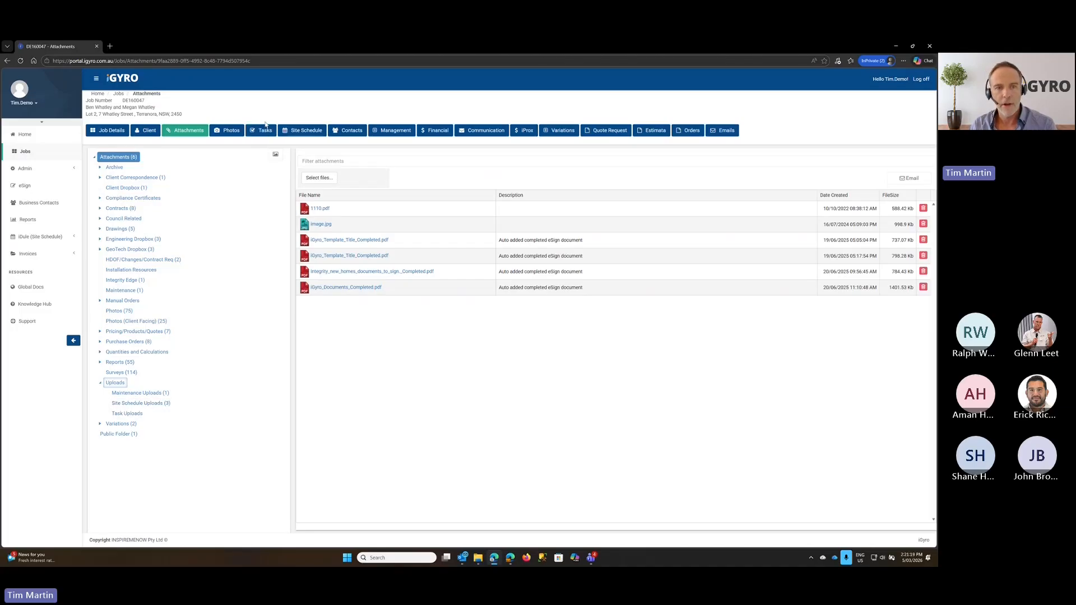
pyautogui.click(133, 406)
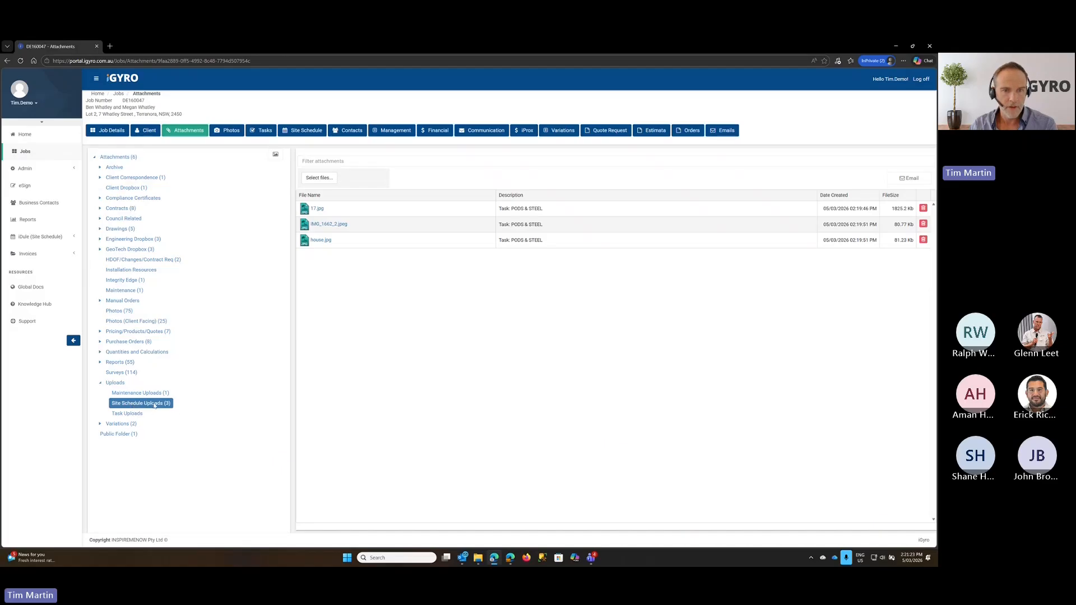
# Show the Site Schedule Uploads files as thumbnails, browse the images in the viewer, and return to the file list.
pyautogui.click(275, 154)
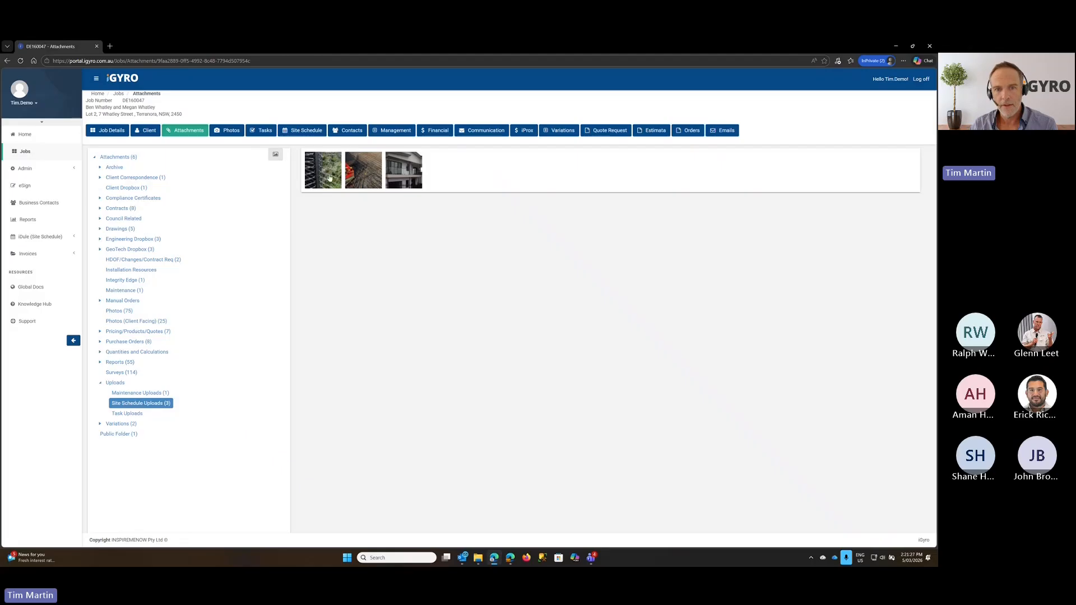
pyautogui.click(320, 174)
pyautogui.click(518, 273)
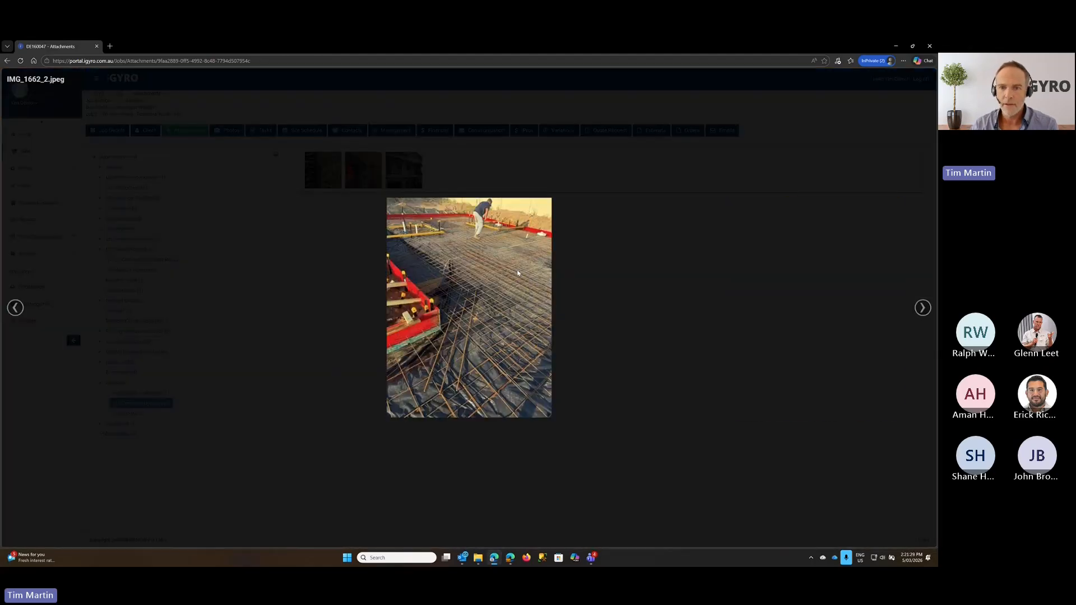
pyautogui.click(517, 274)
pyautogui.click(518, 274)
pyautogui.click(518, 273)
pyautogui.click(518, 273)
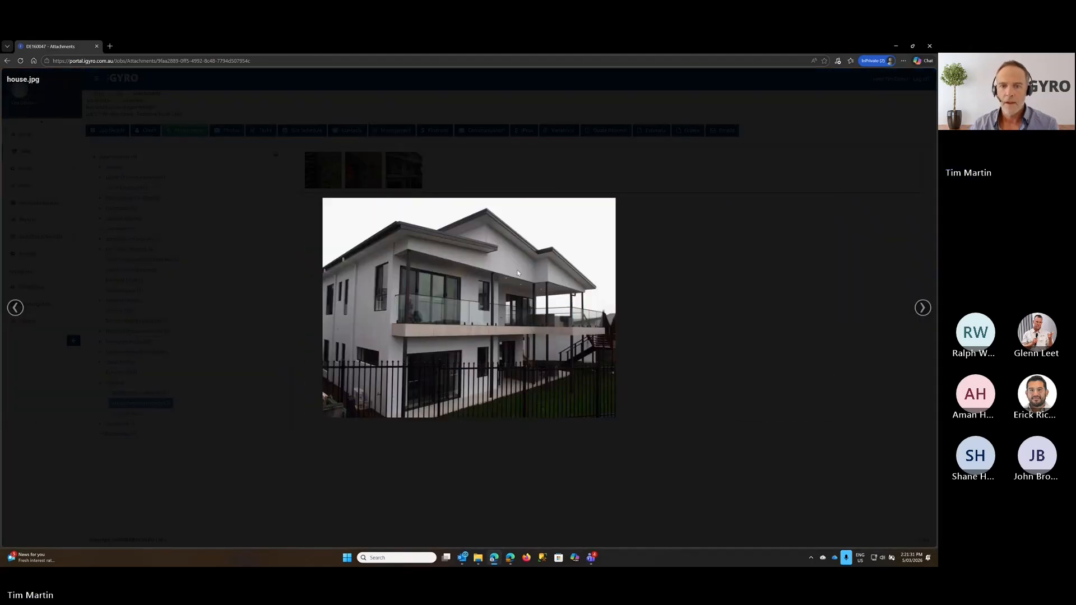
pyautogui.click(680, 243)
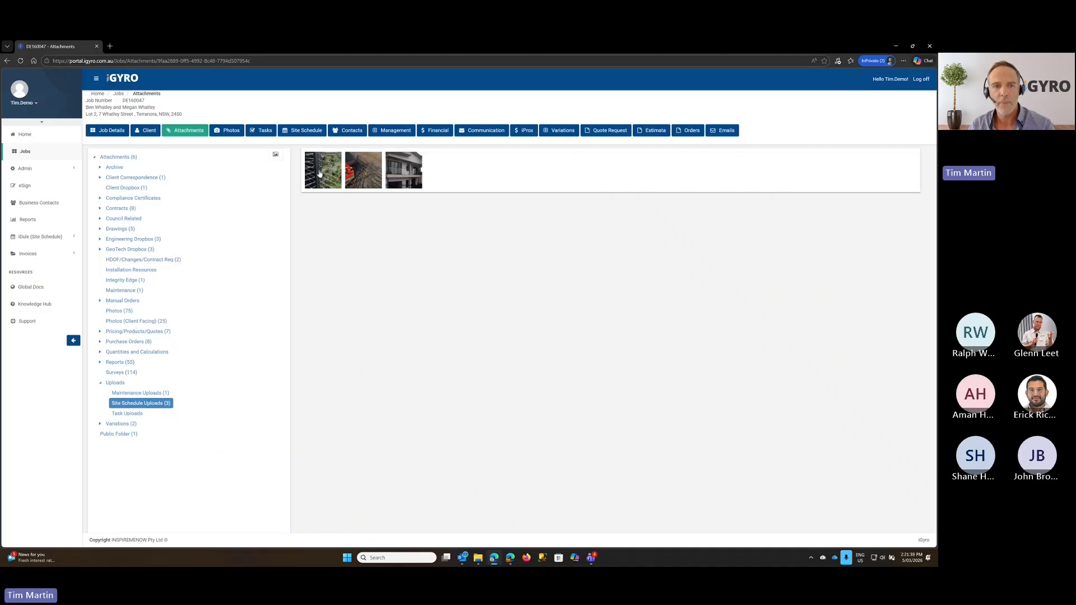
pyautogui.click(277, 155)
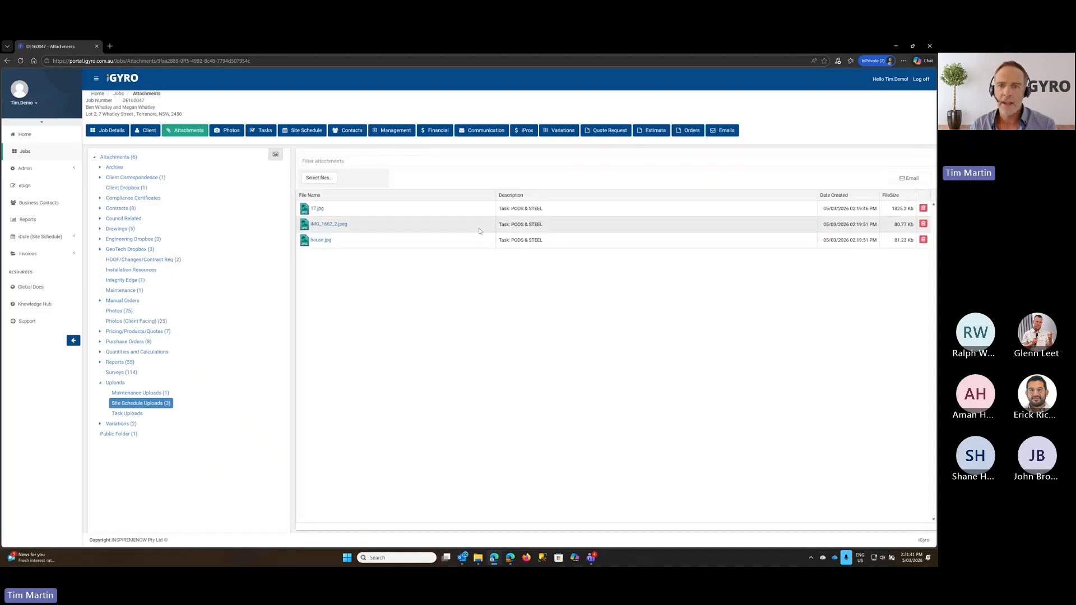
# Delete the house.jpg attachment from the Site Schedule Uploads folder.
pyautogui.click(555, 225)
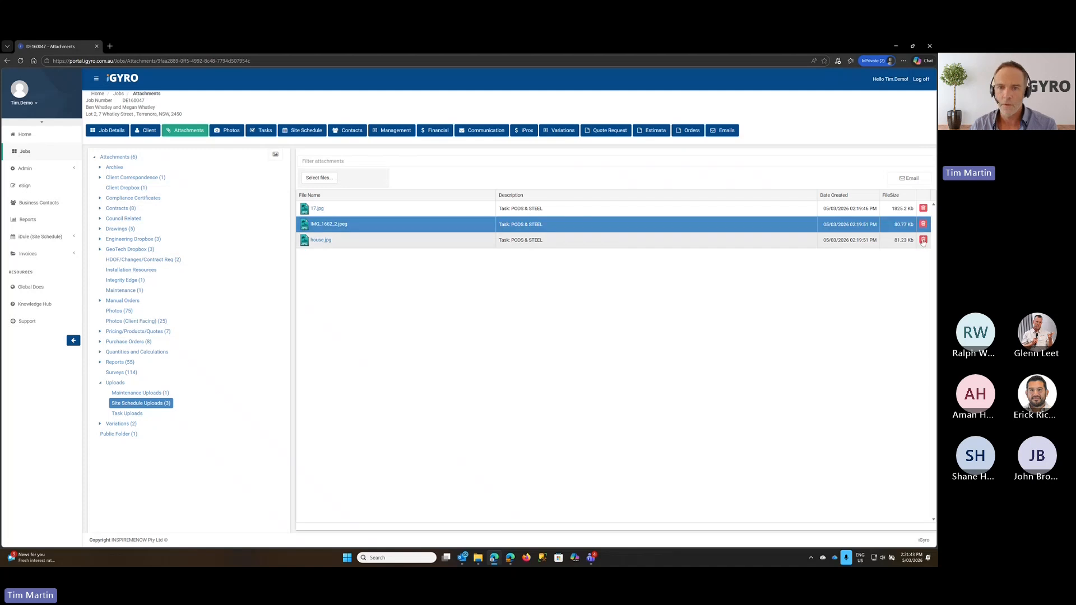
pyautogui.click(923, 240)
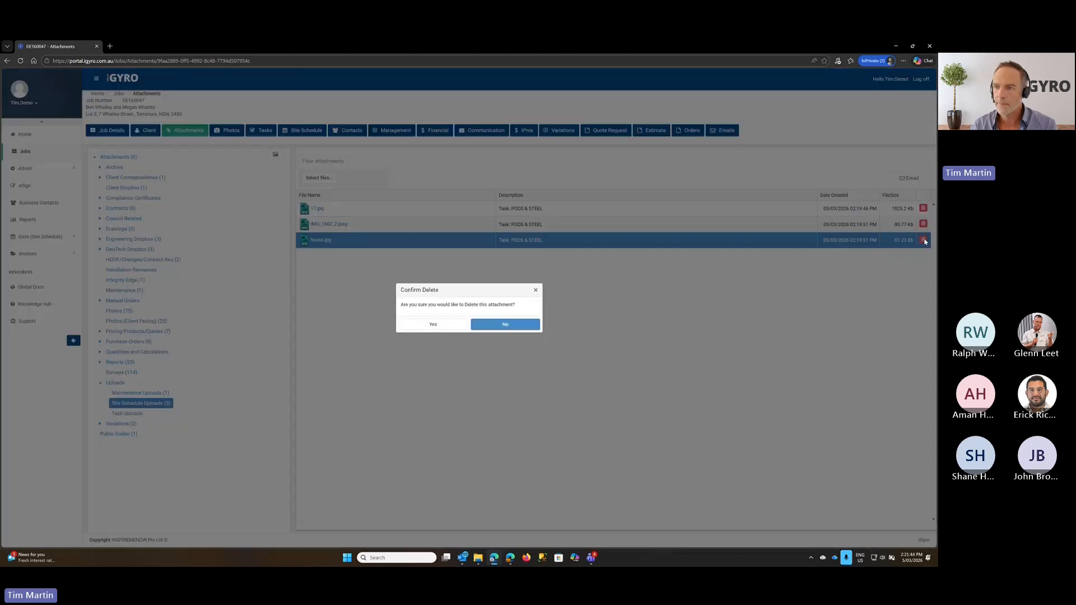
pyautogui.click(454, 328)
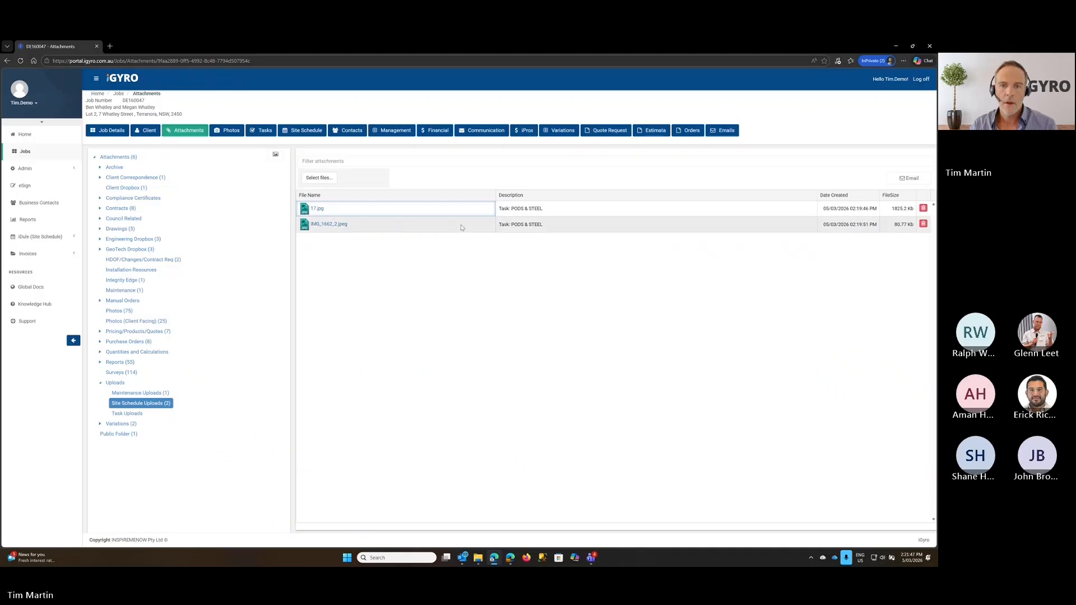
pyautogui.click(485, 227)
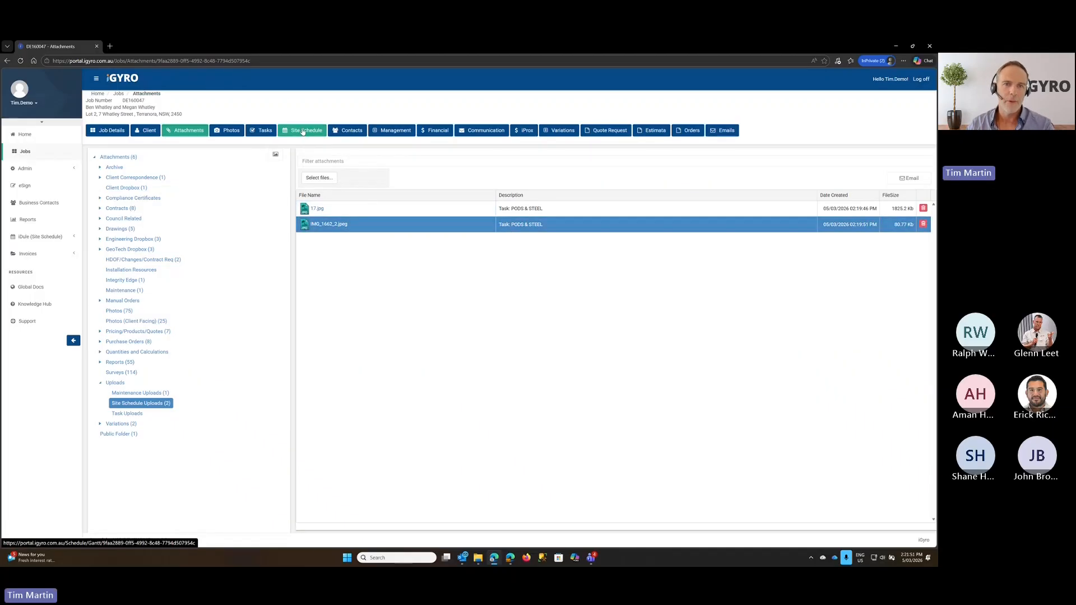
pyautogui.click(441, 211)
pyautogui.click(459, 223)
pyautogui.click(476, 214)
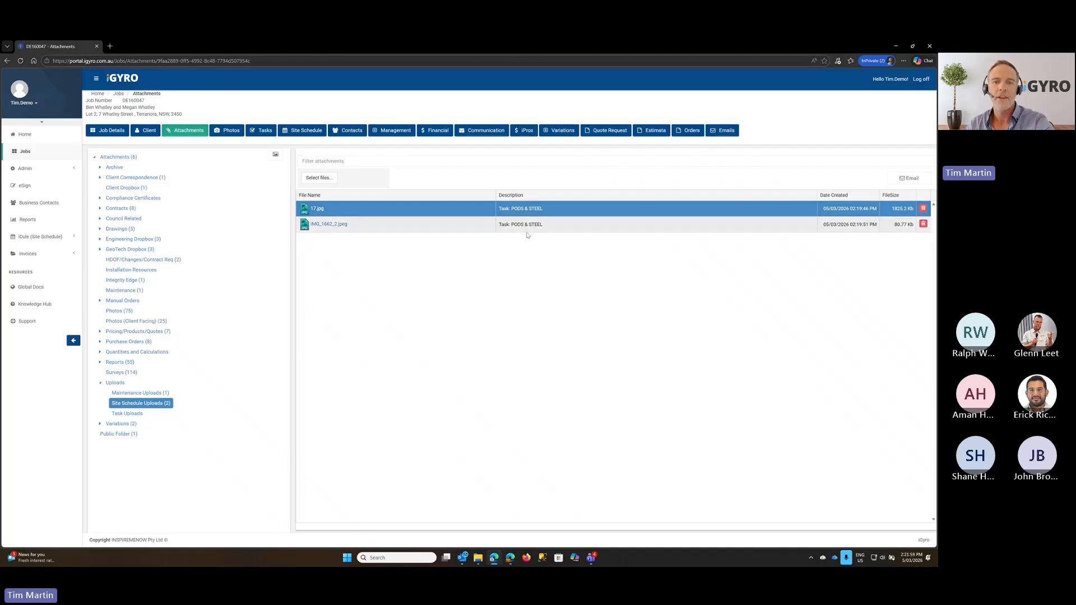
# Return to the job's site schedule.
pyautogui.click(299, 132)
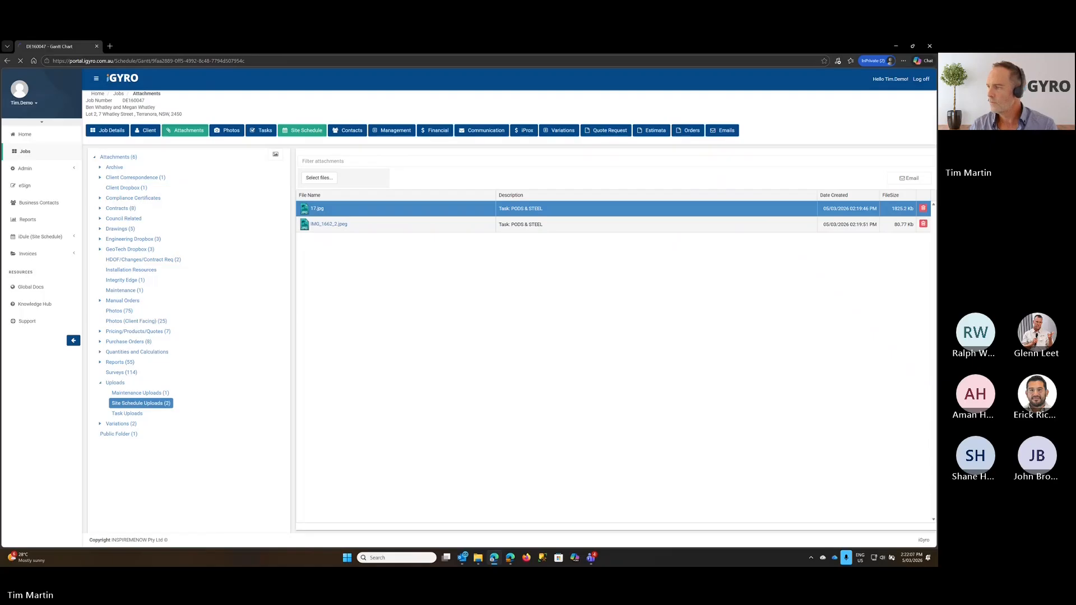